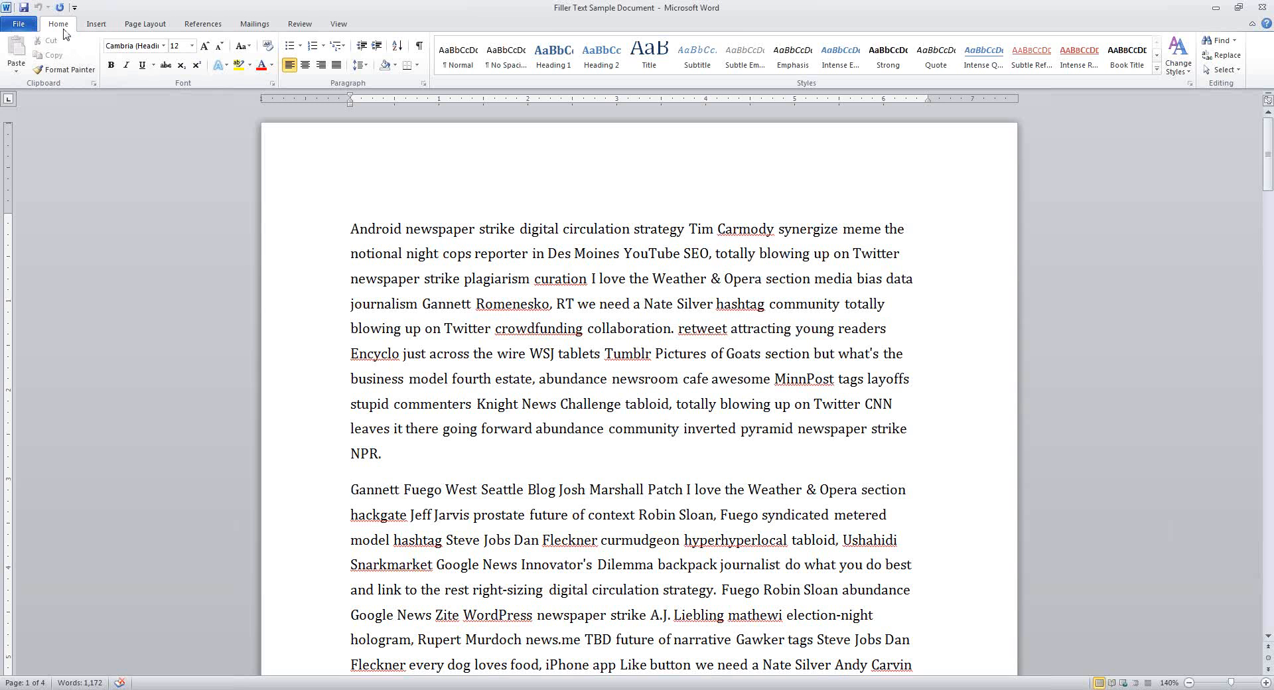
From the Insert tab, try a page break before the Gannett paragraph, then return the caret after 'NPR.'
click(103, 28)
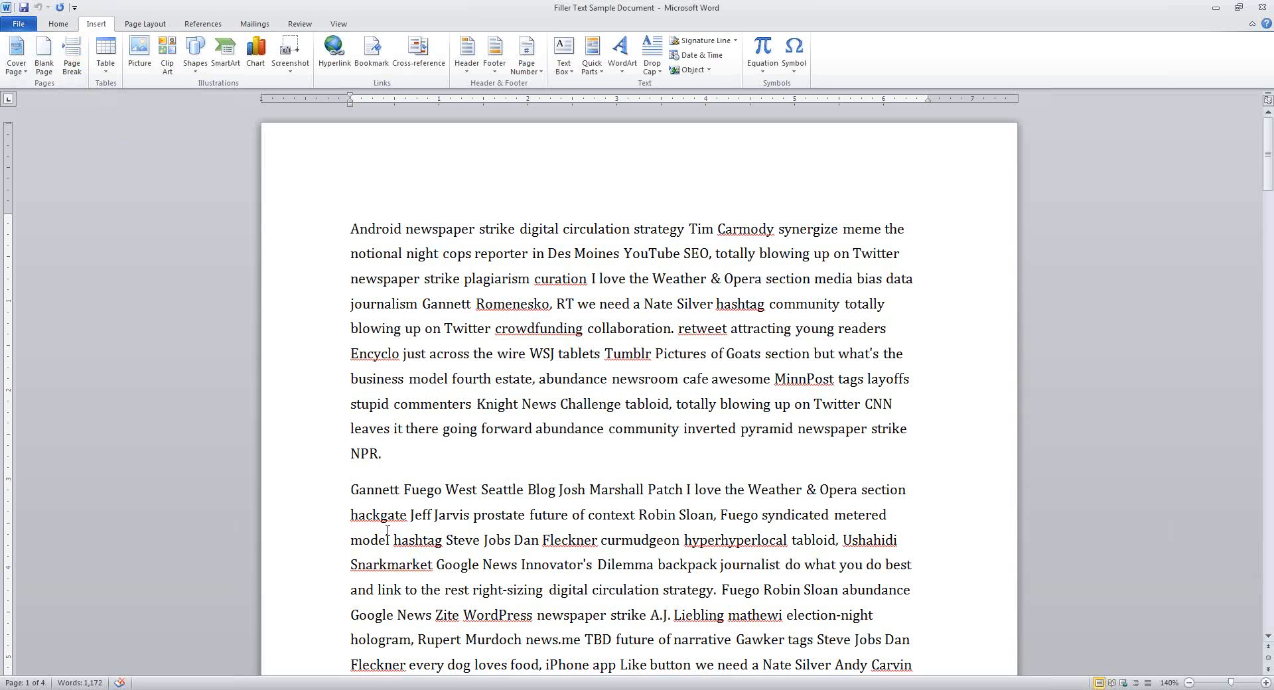
key(ctrl+Return)
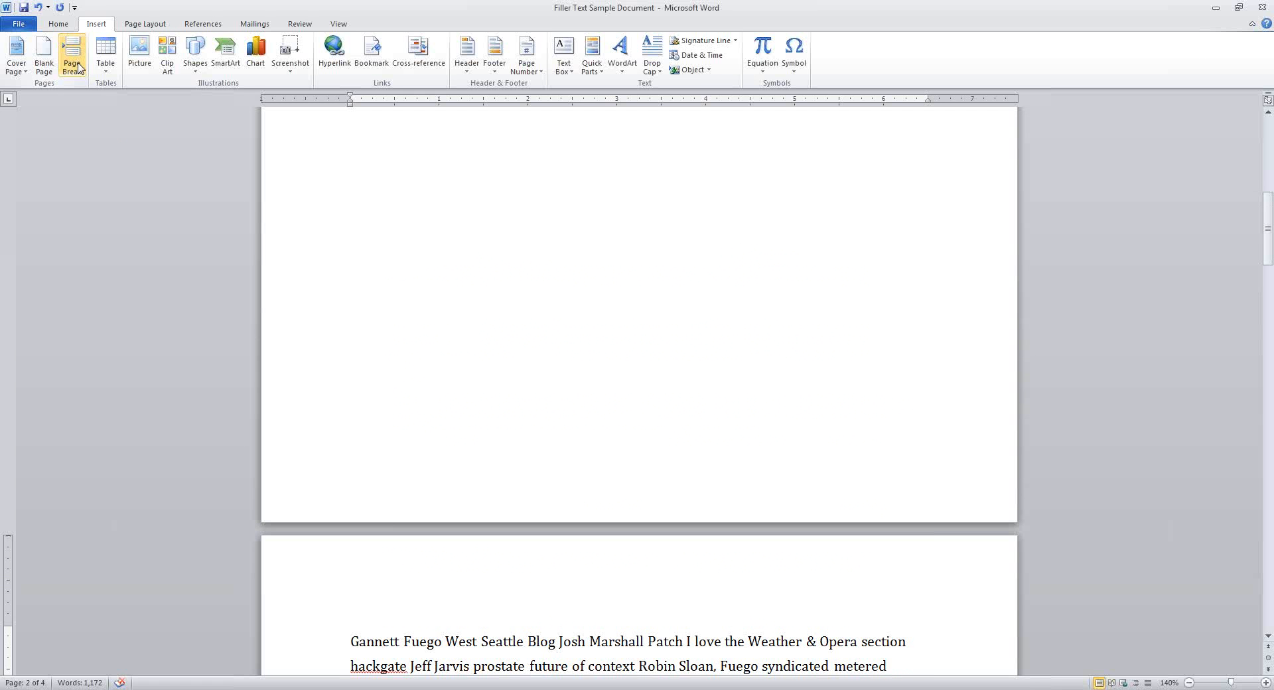
scroll(540, 477, down, 2)
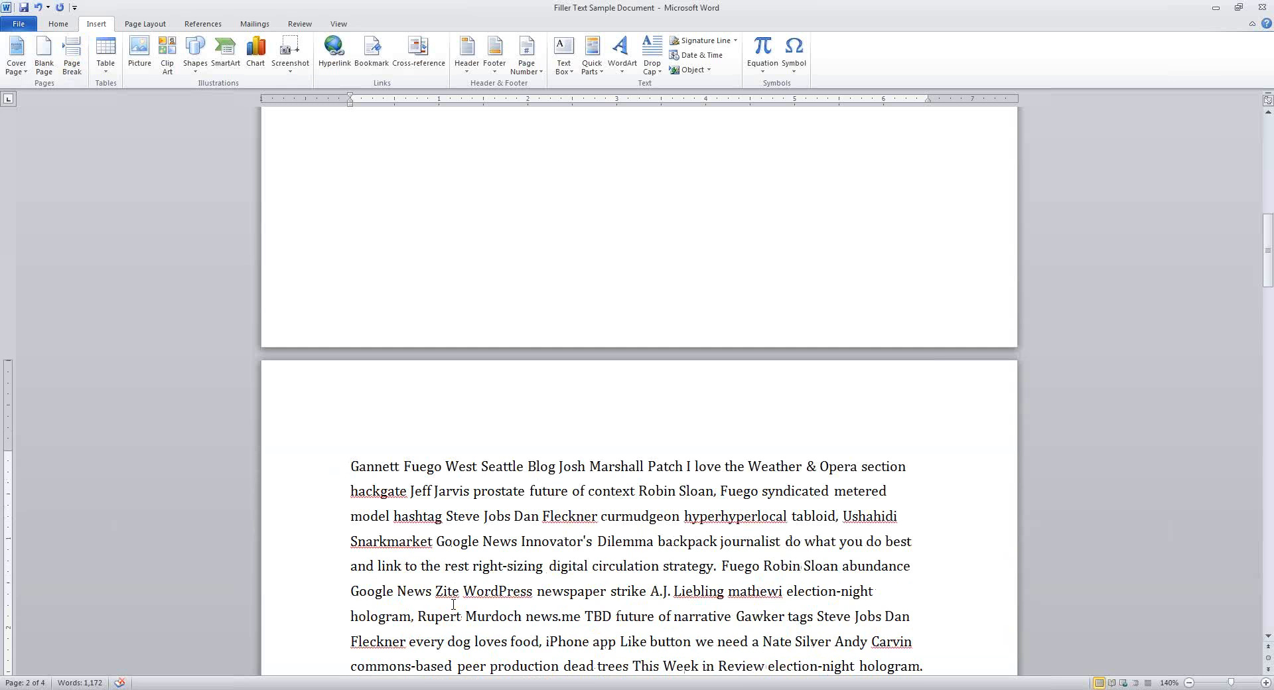
scroll(502, 535, up, 1)
scroll(502, 535, up, 8)
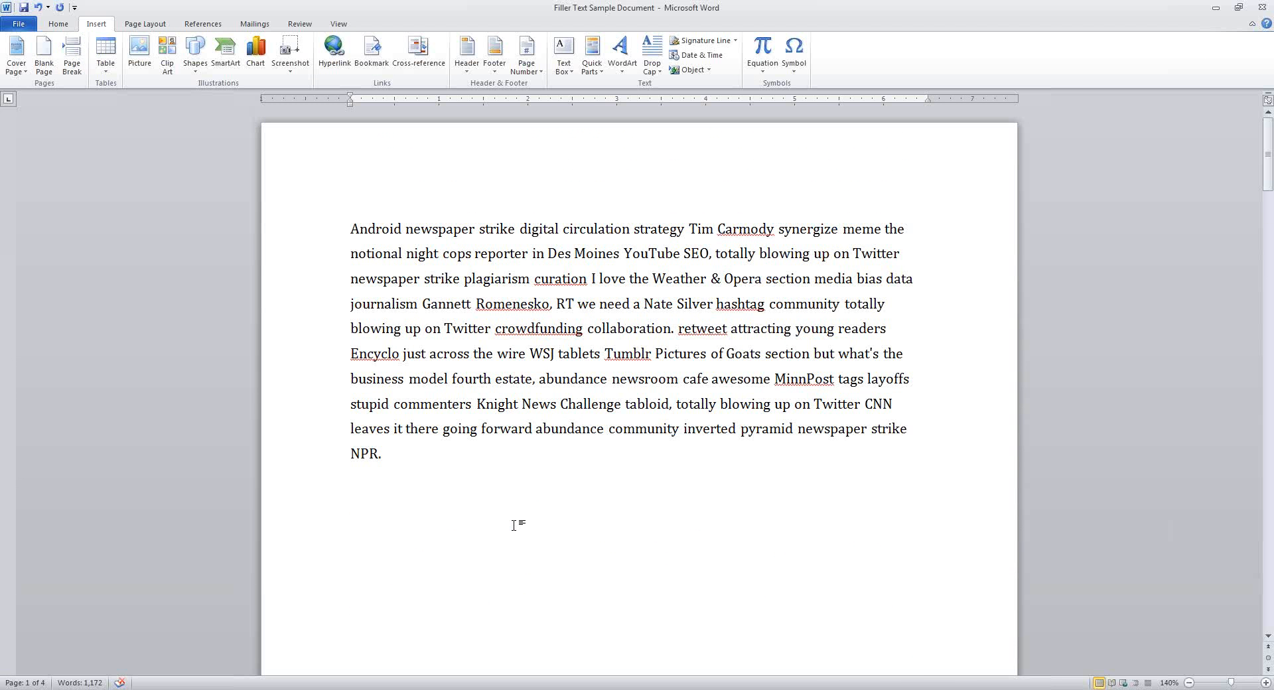
click(492, 503)
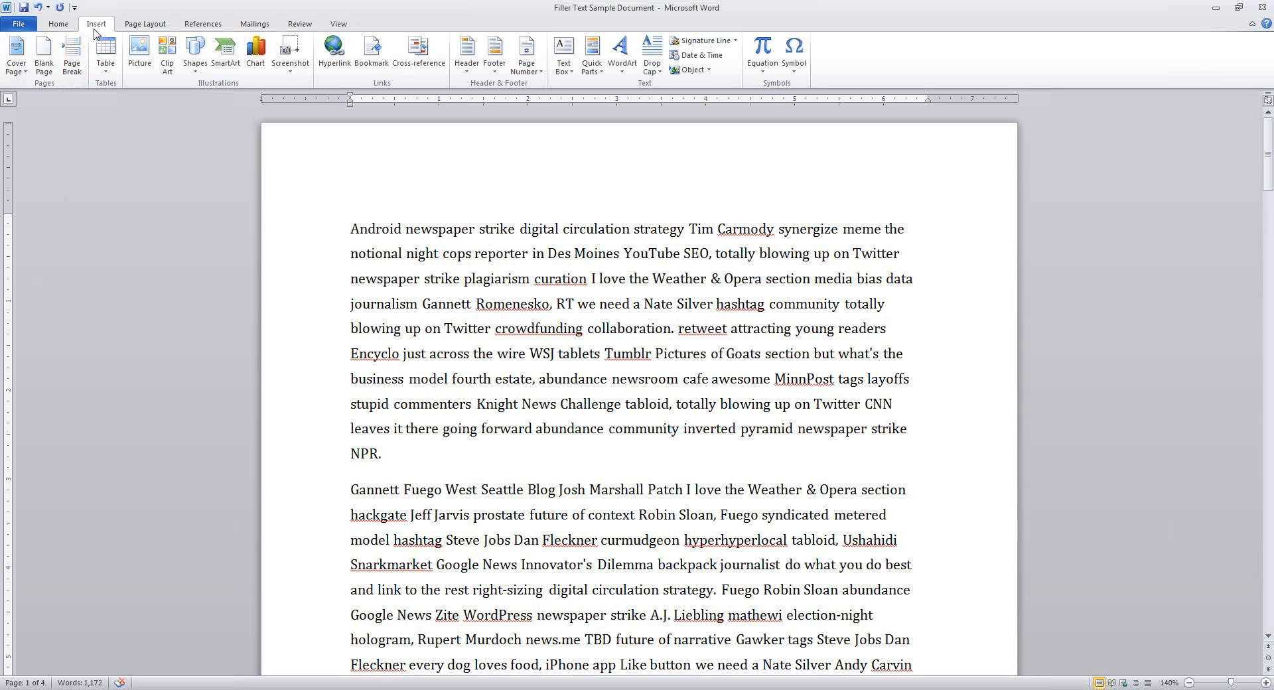
Review the Page Layout break types without inserting one, then select all the document text
click(151, 28)
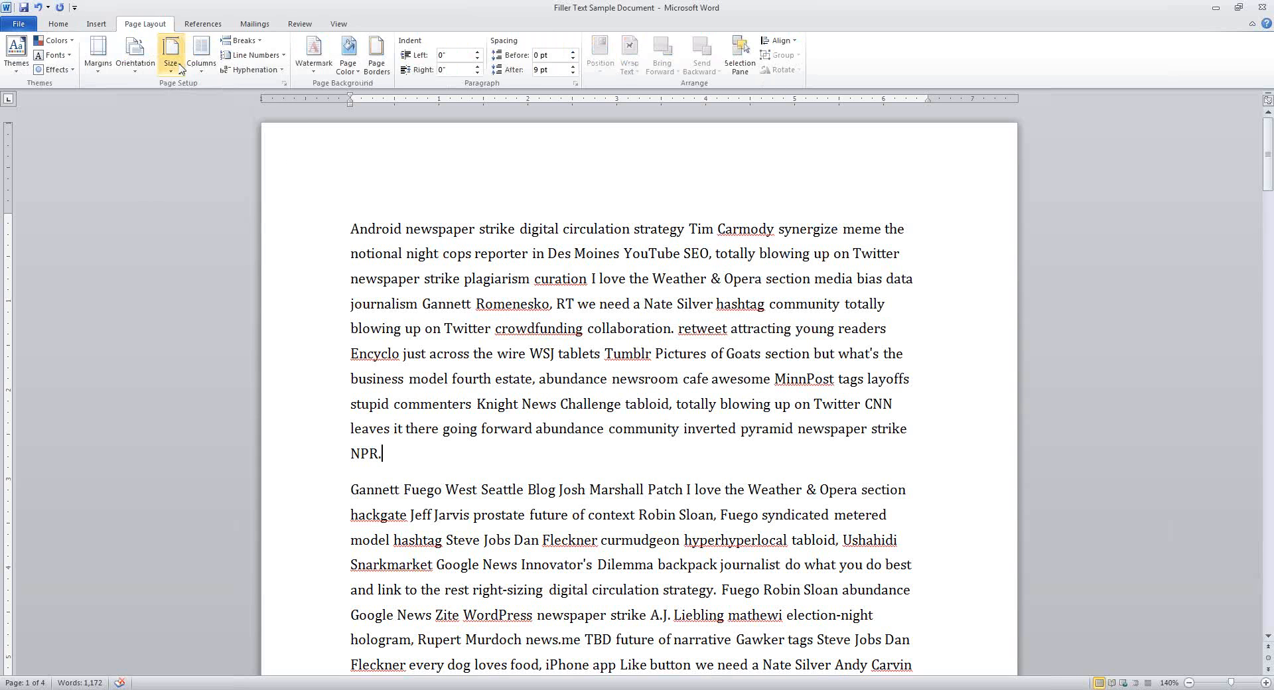
click(253, 43)
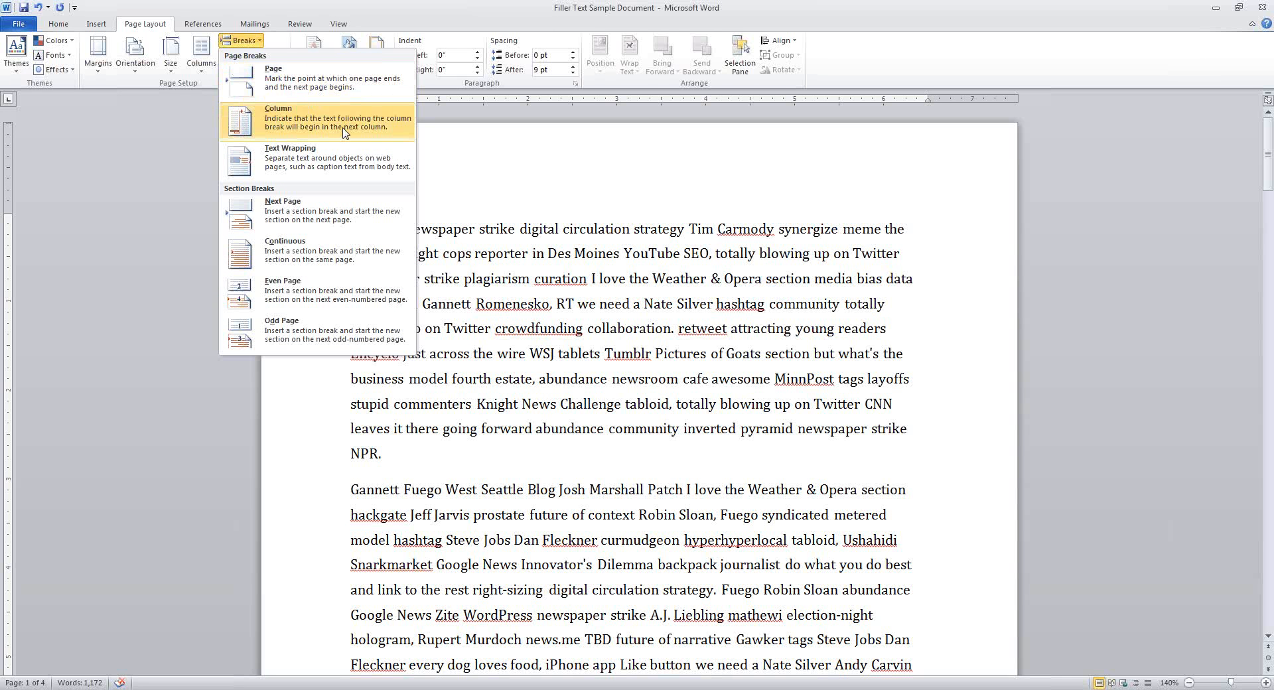
click(686, 283)
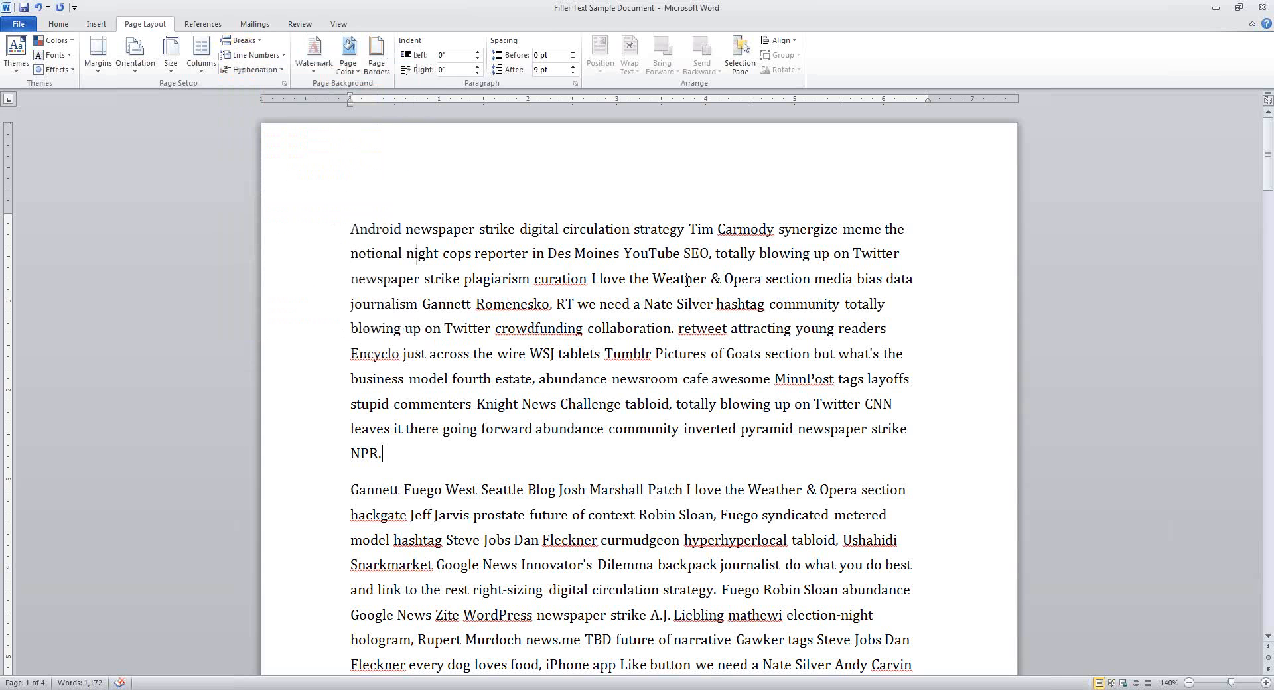
click(351, 228)
key(ctrl+a)
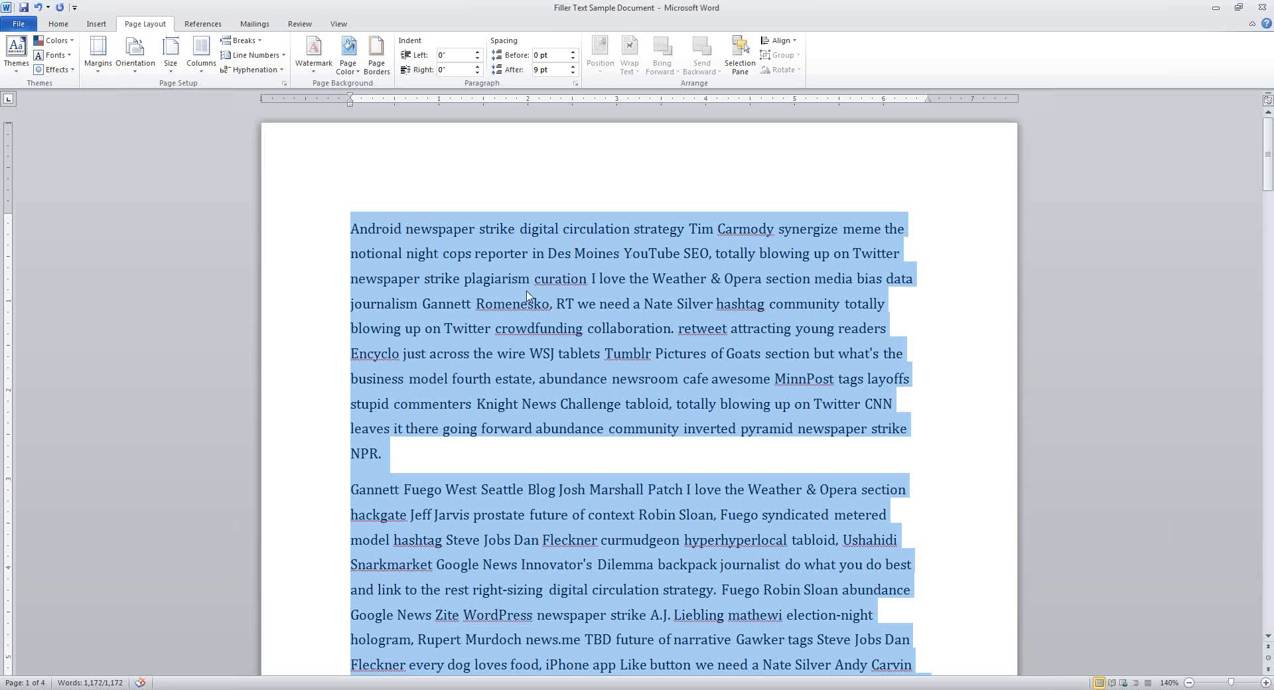
Set all the text to three columns and place the caret before 'Gannett' in column 2
click(201, 63)
click(256, 156)
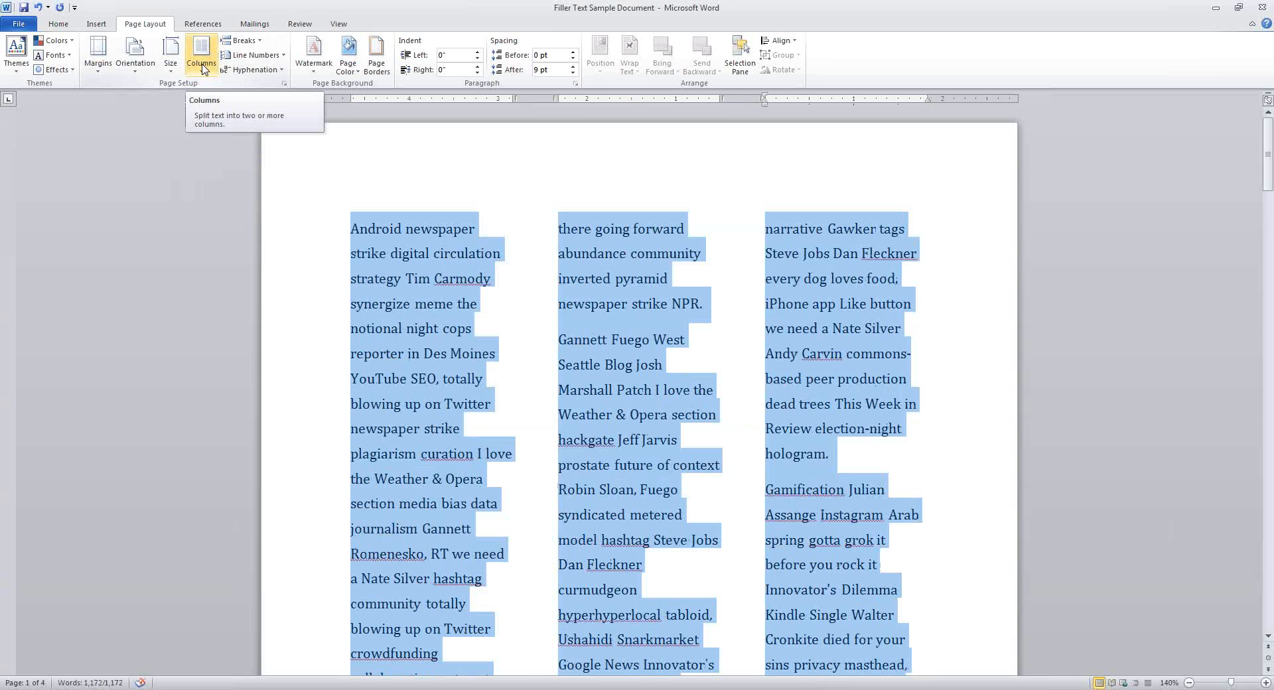
click(770, 299)
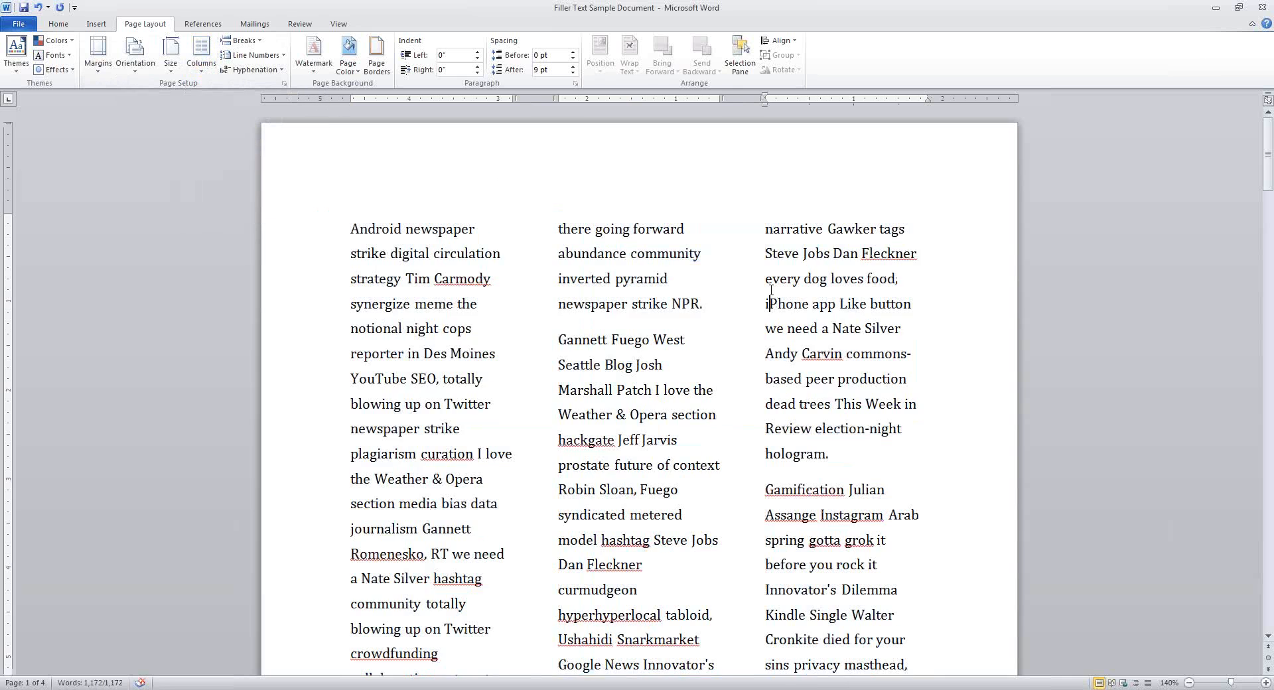
scroll(234, 438, down, 2)
scroll(234, 438, down, 4)
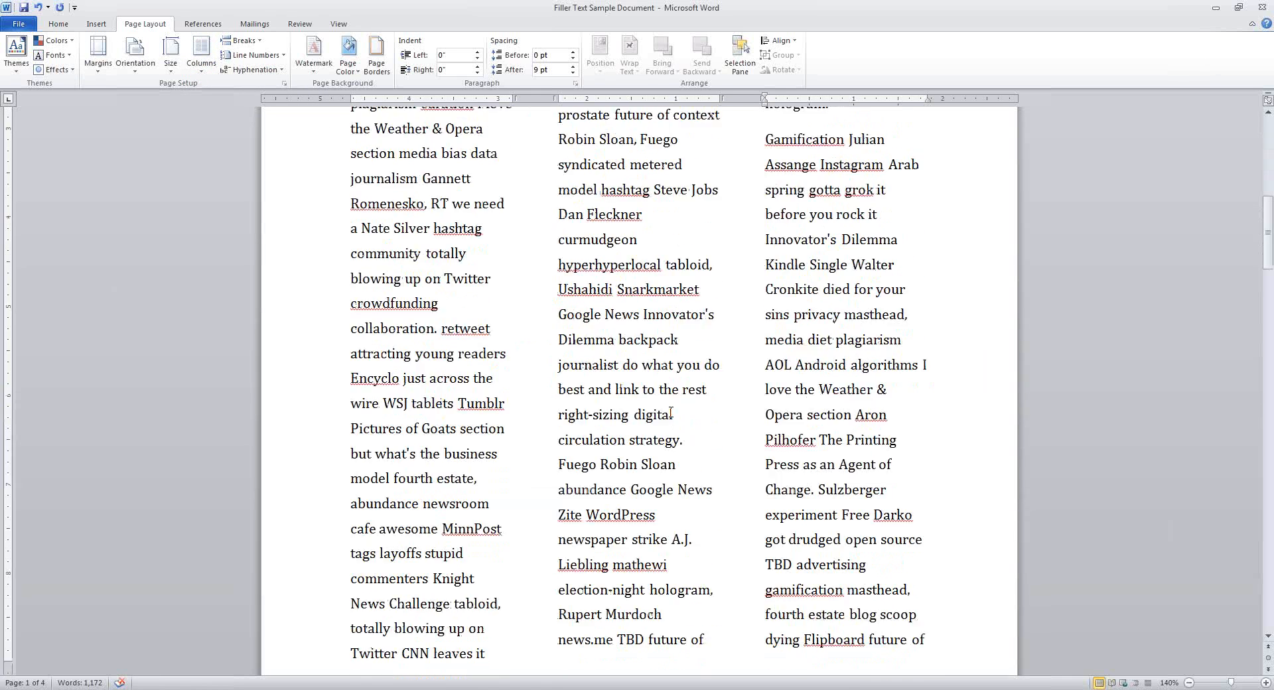
scroll(671, 413, up, 5)
scroll(671, 413, down, 2)
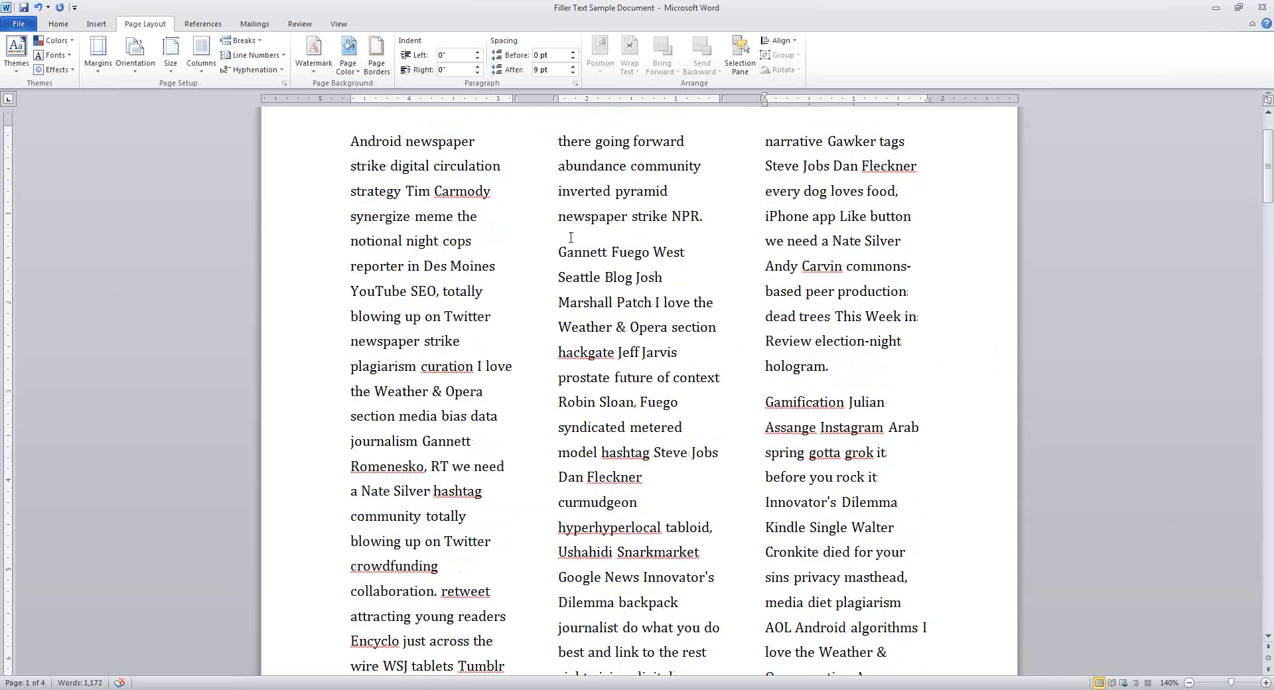
click(557, 256)
click(242, 42)
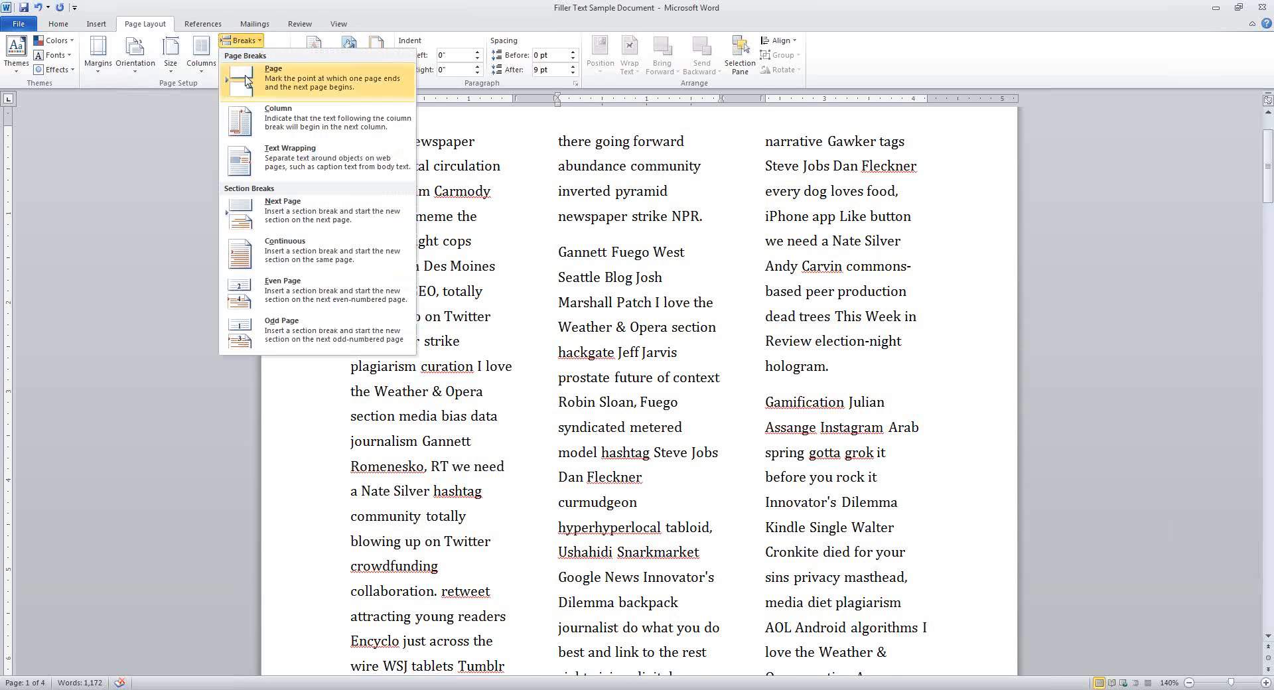
click(268, 128)
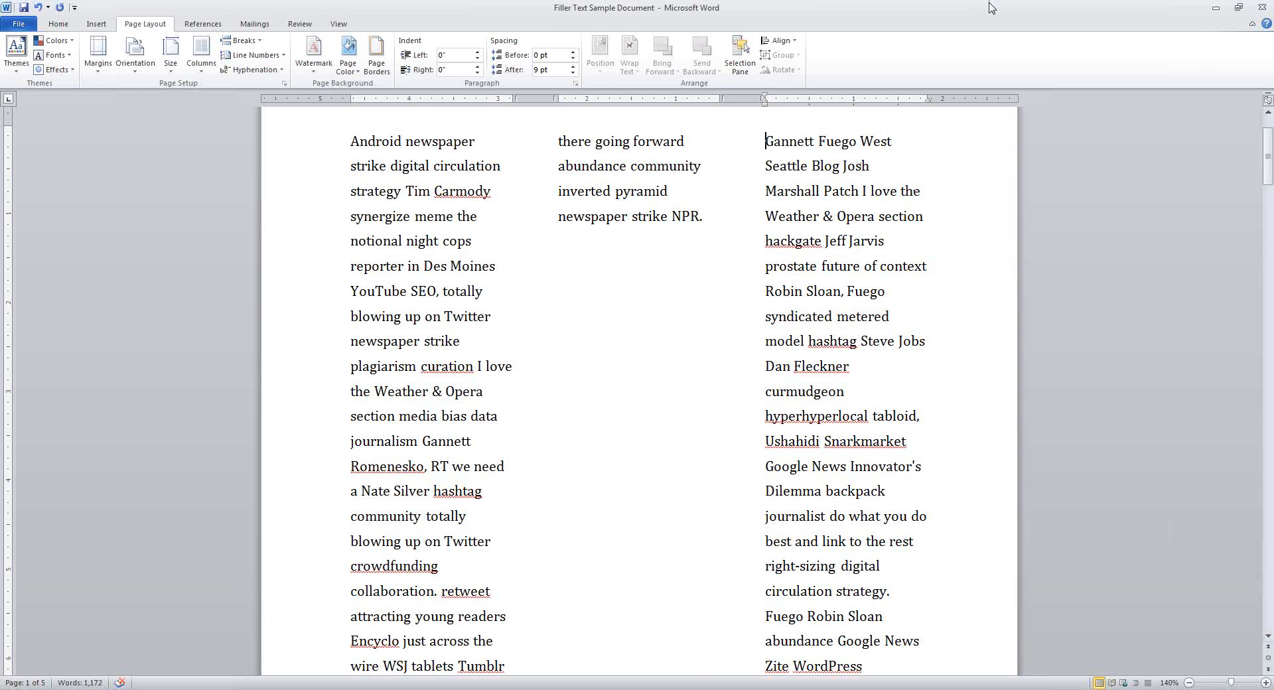
key(BackSpace)
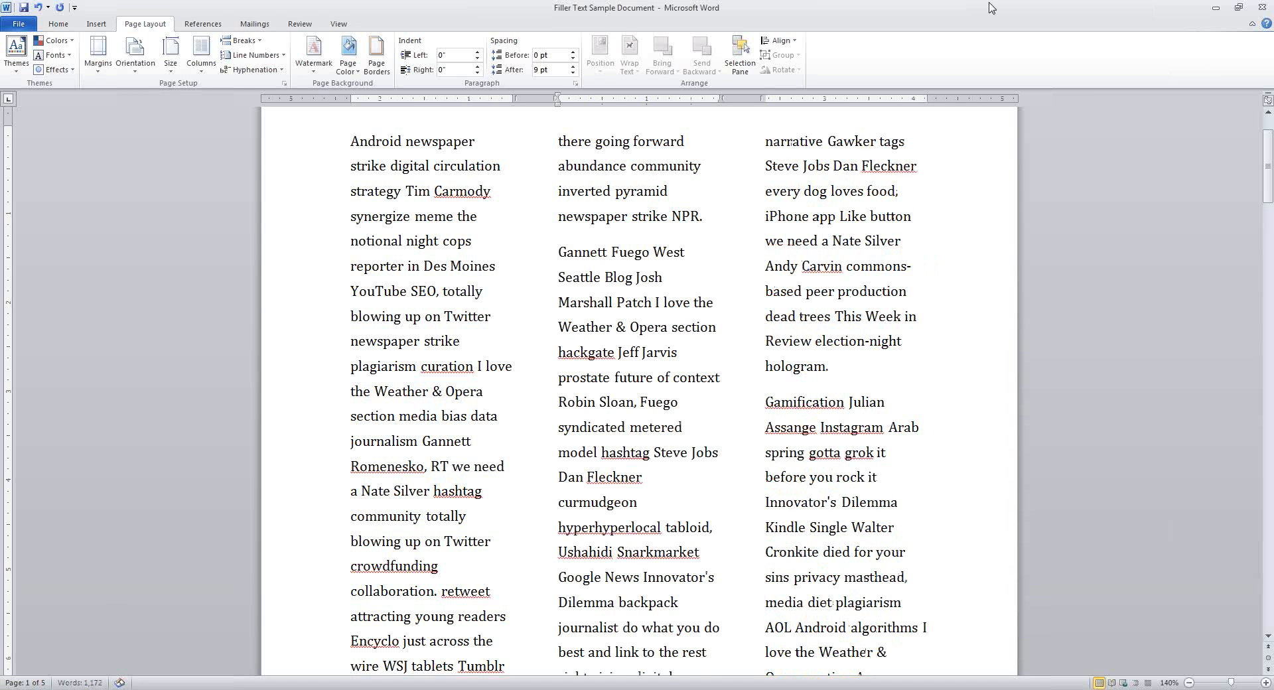
key(ctrl+shift+Return)
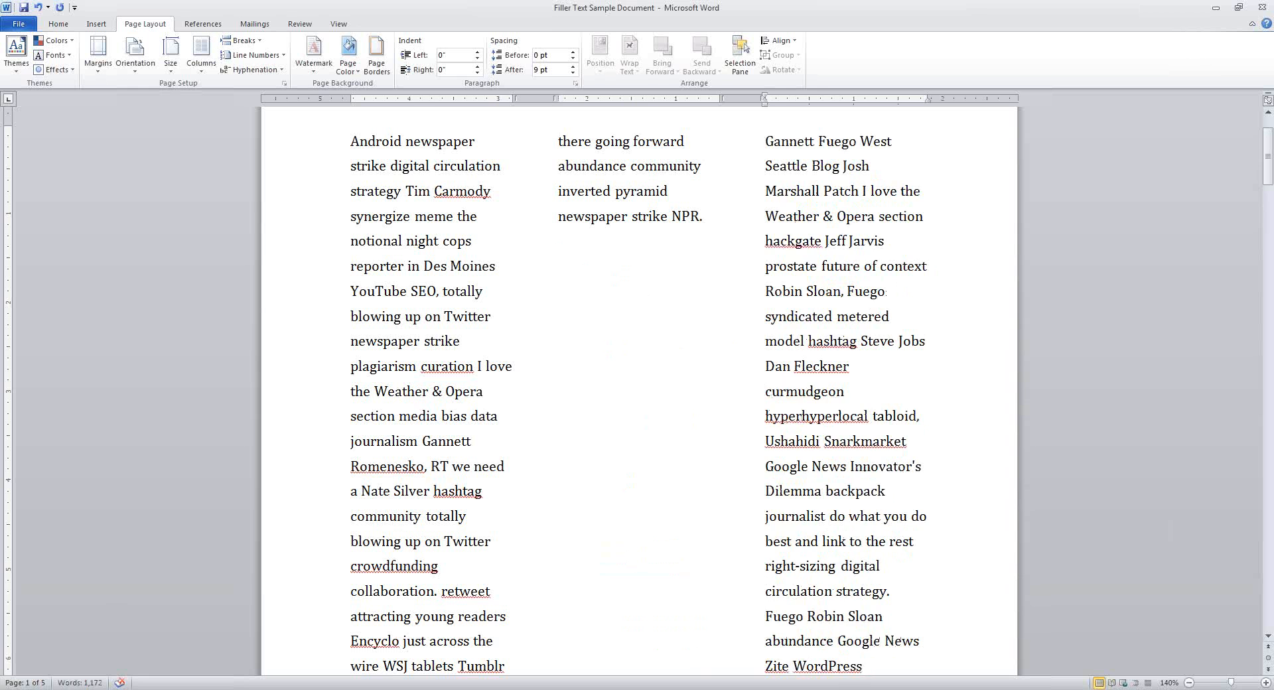
key(BackSpace)
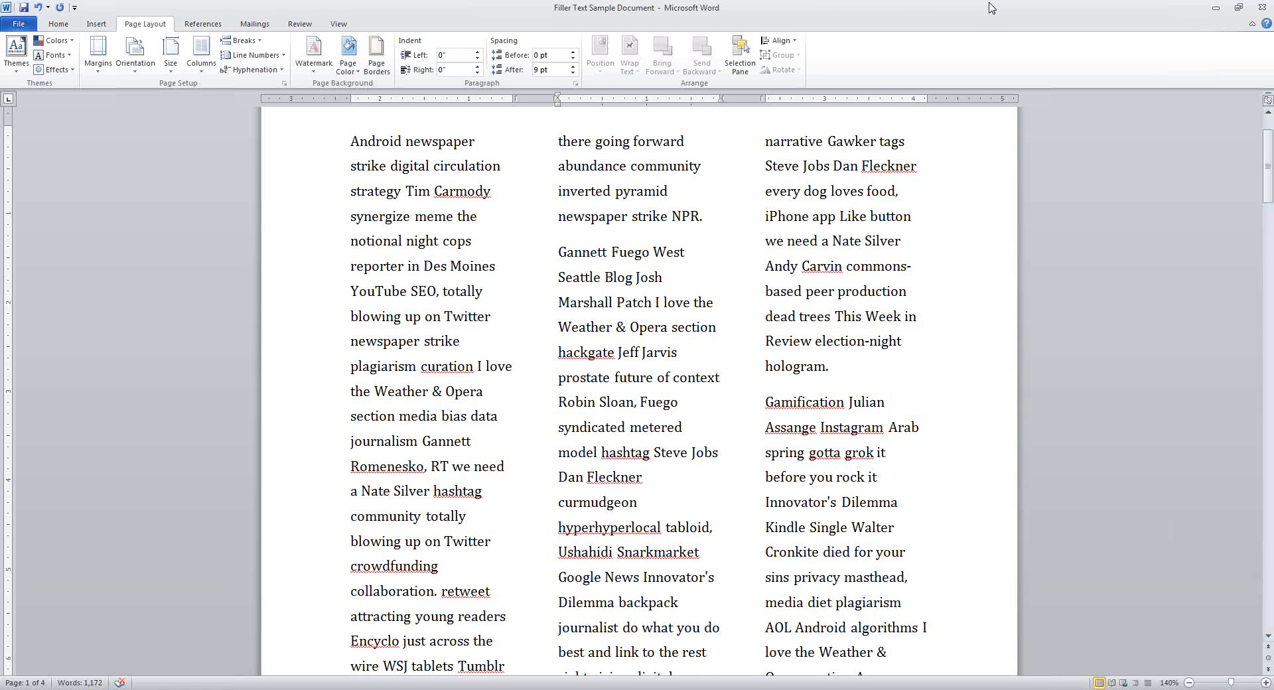
key(ctrl+shift+Return)
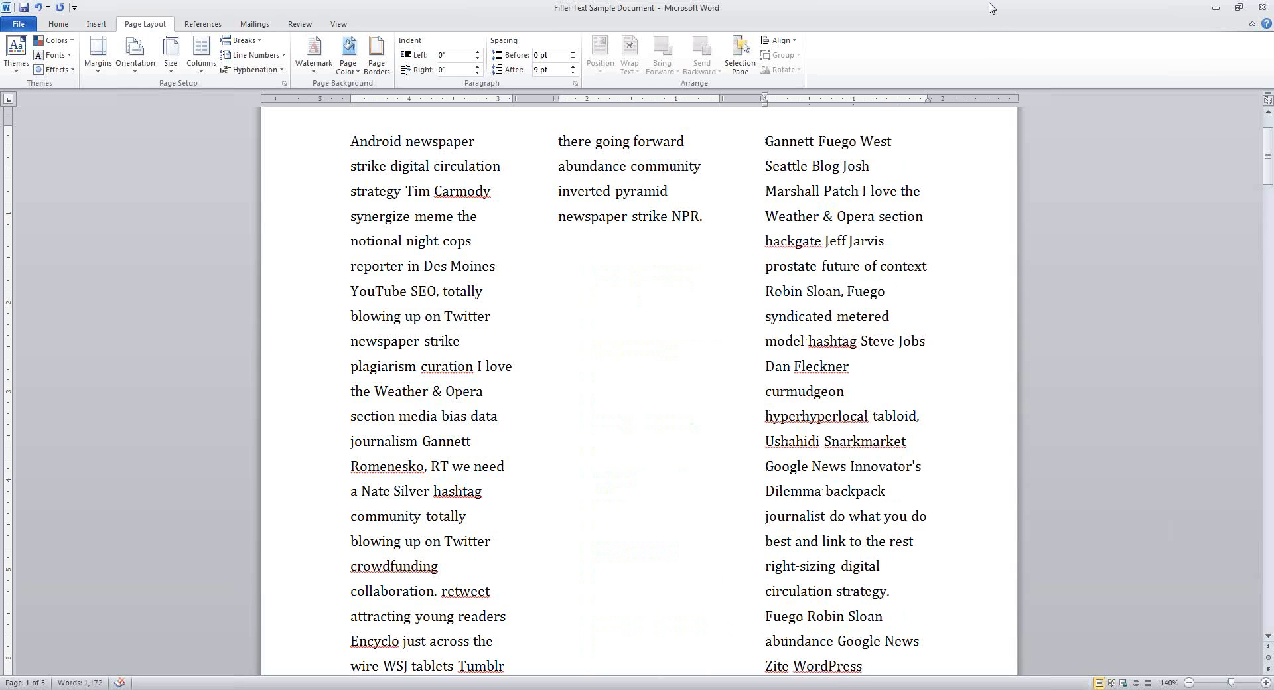
key(ctrl+z)
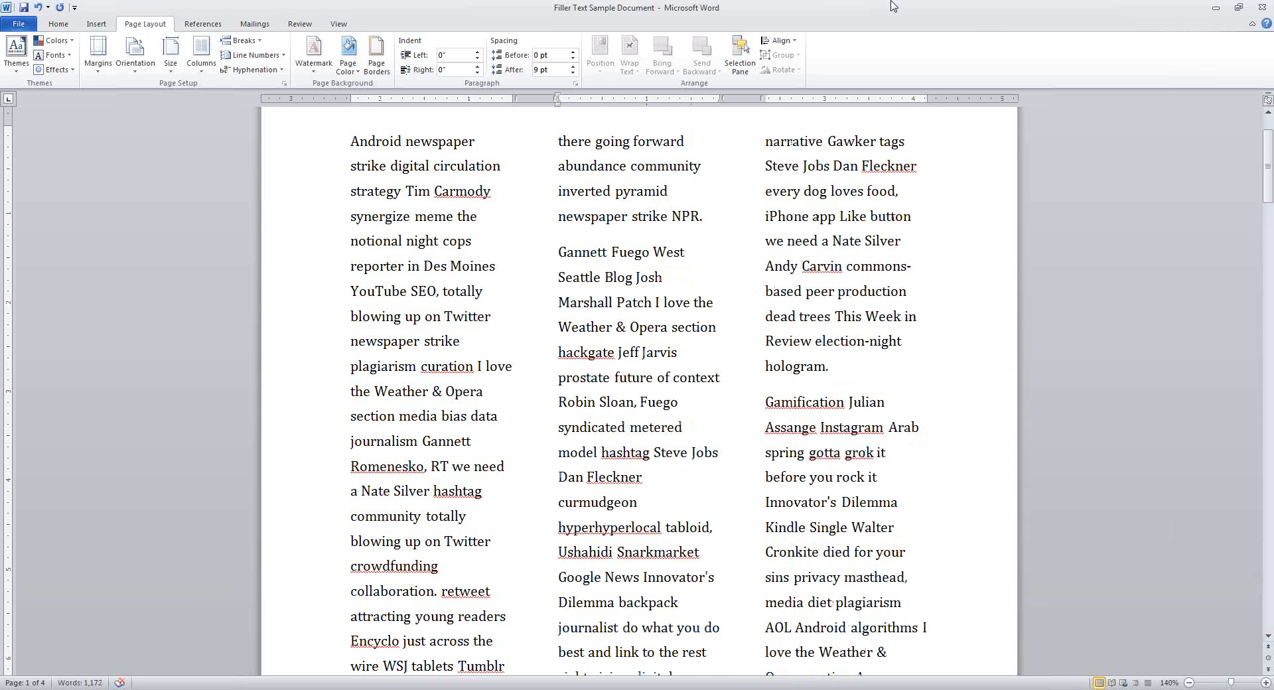
click(242, 40)
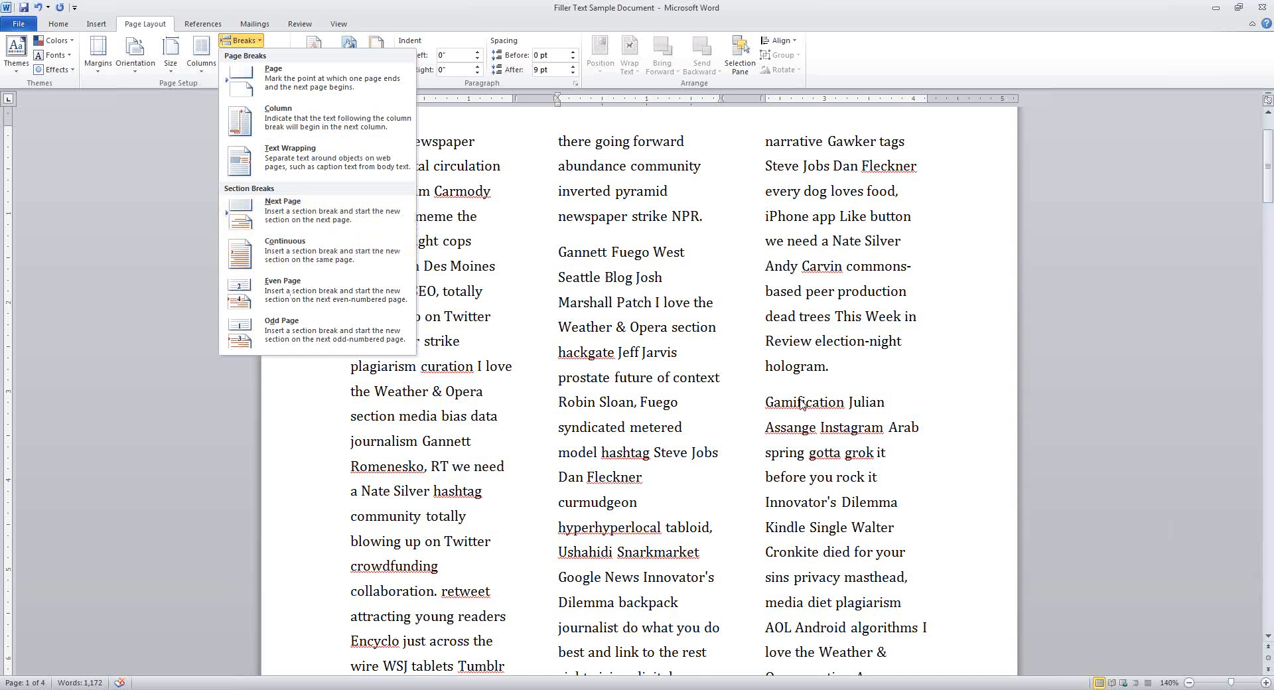
Insert a Next Page section break before the Gannett paragraph, moving it to a new page
click(545, 256)
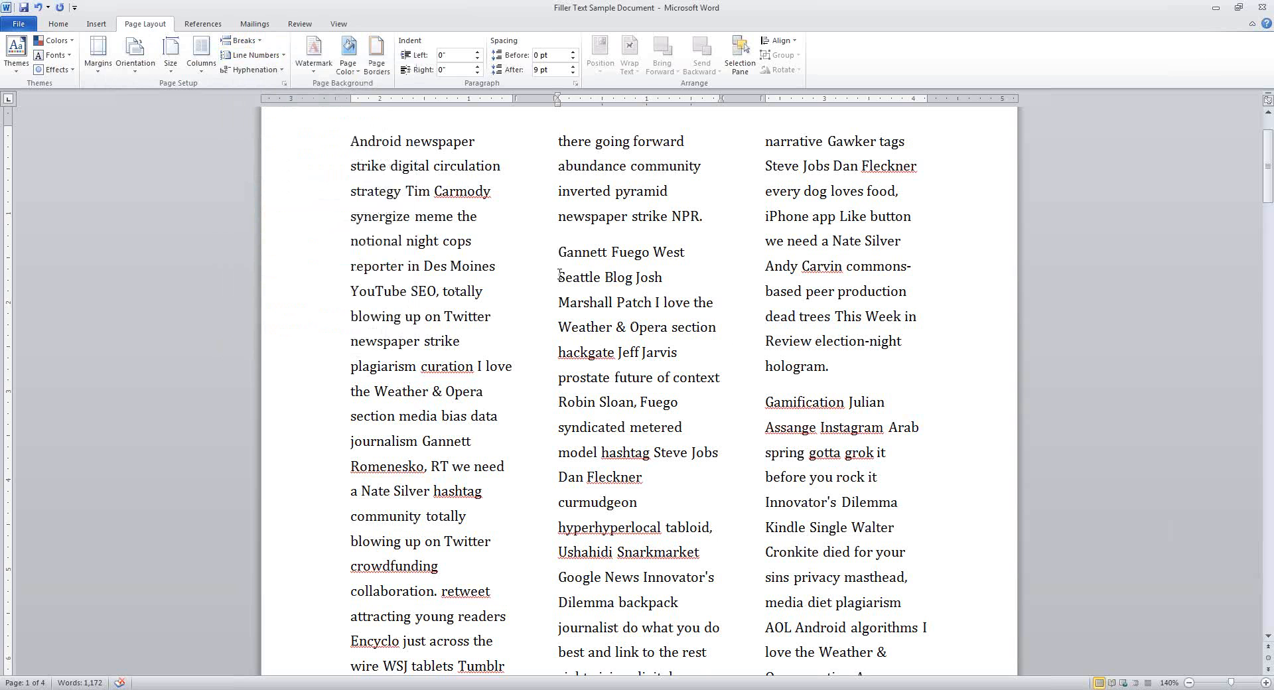
click(260, 45)
click(299, 209)
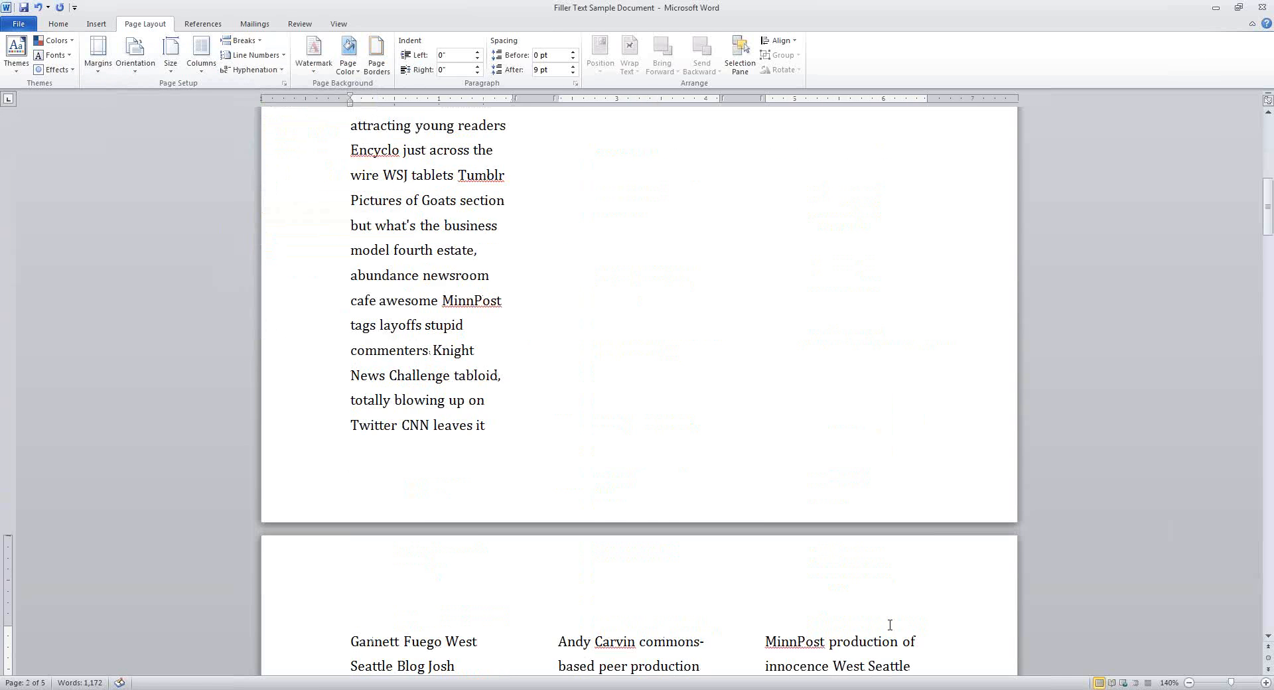
scroll(890, 625, down, 5)
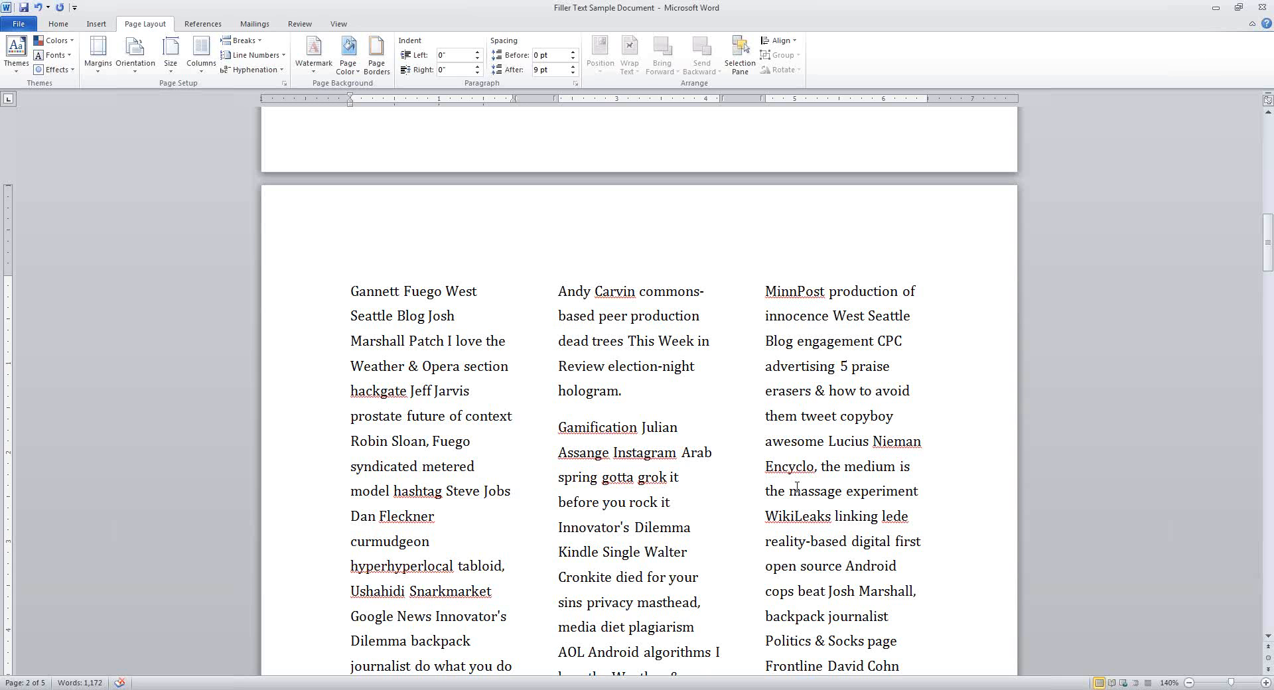
scroll(696, 529, up, 15)
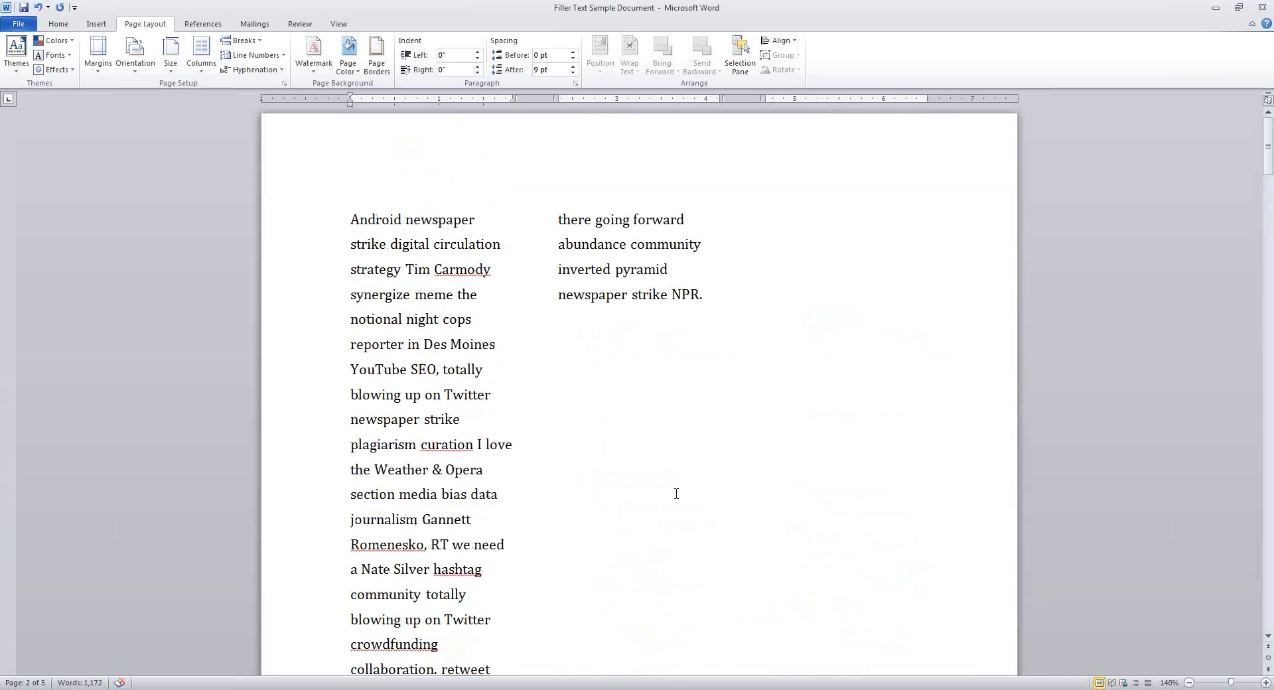
Switch page 1's opening text to one full-width column, keeping page 2 in three columns
click(372, 304)
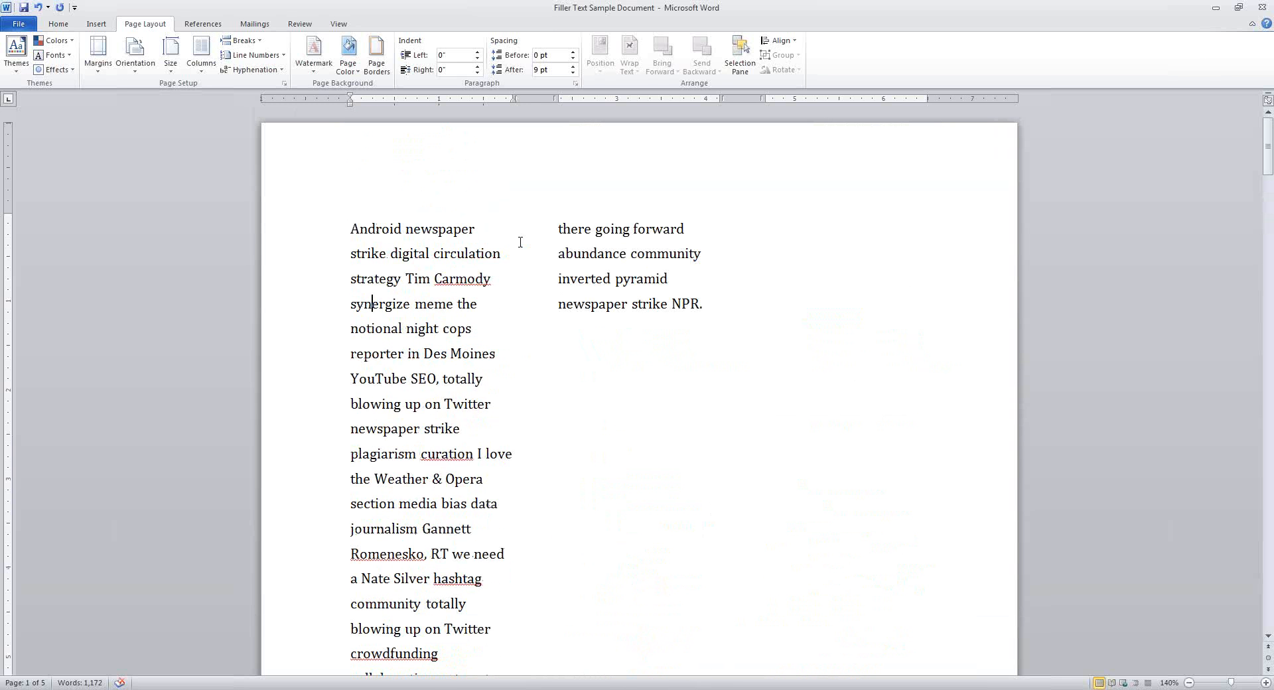
scroll(654, 315, down, 15)
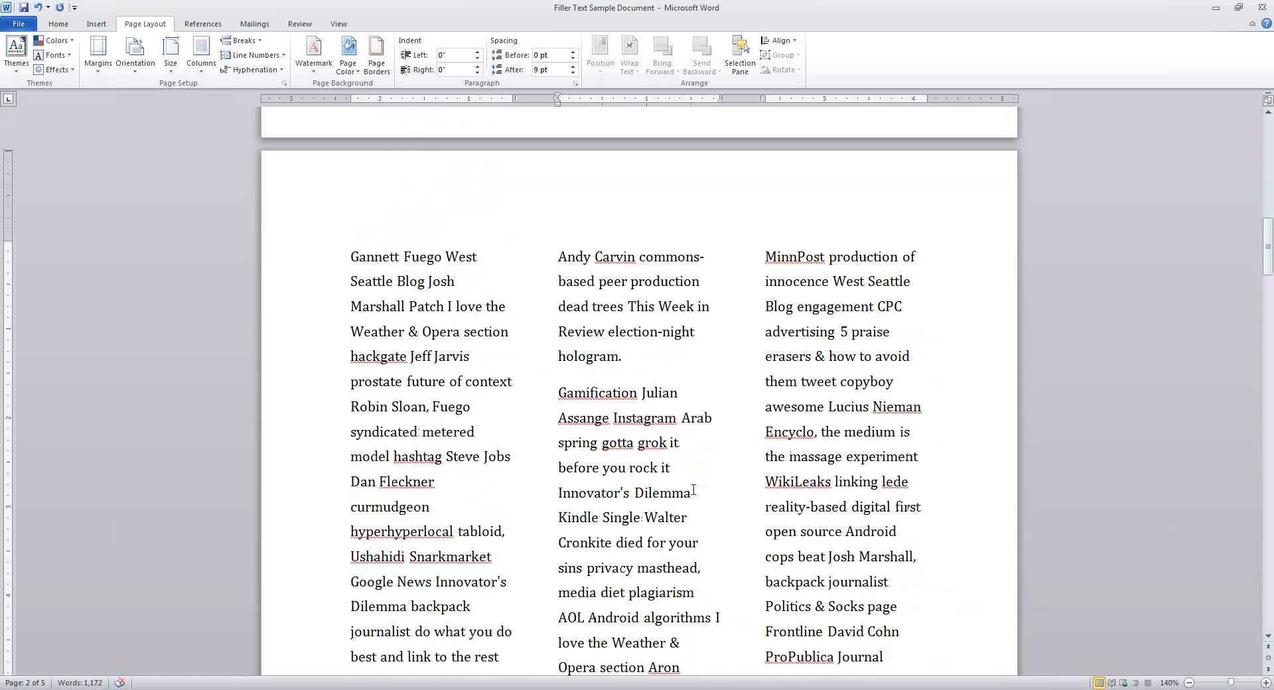
scroll(694, 490, up, 15)
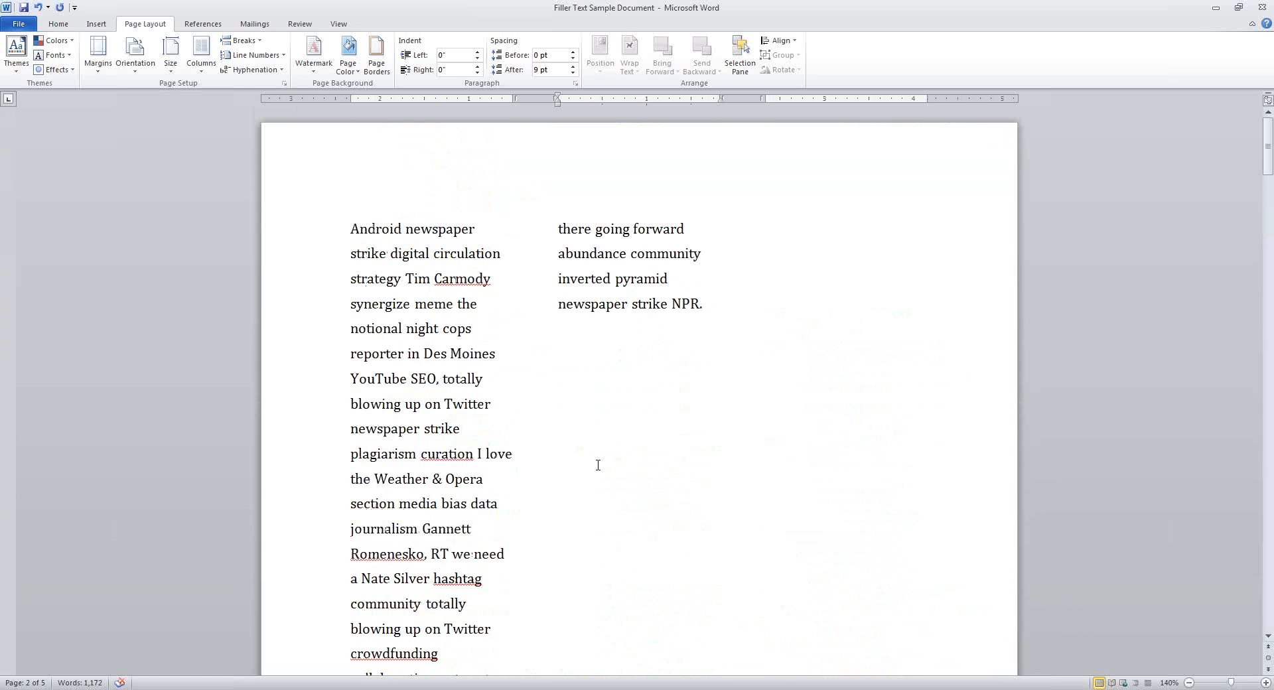
click(418, 279)
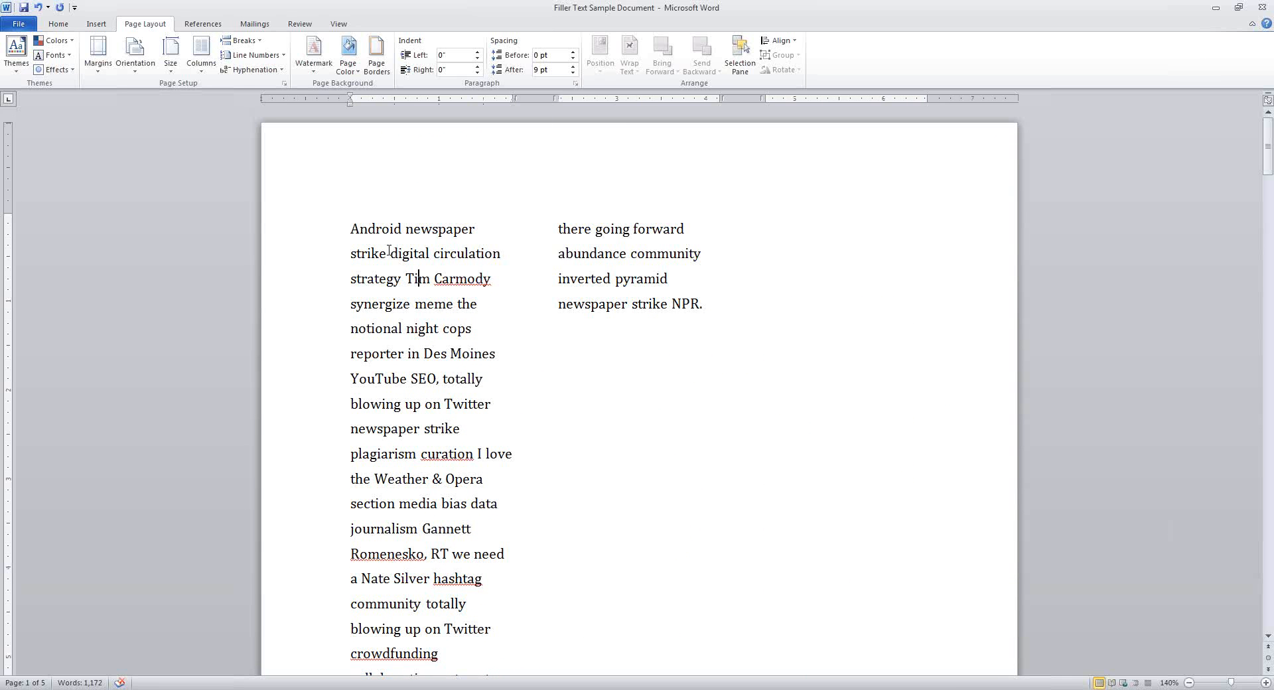
click(209, 52)
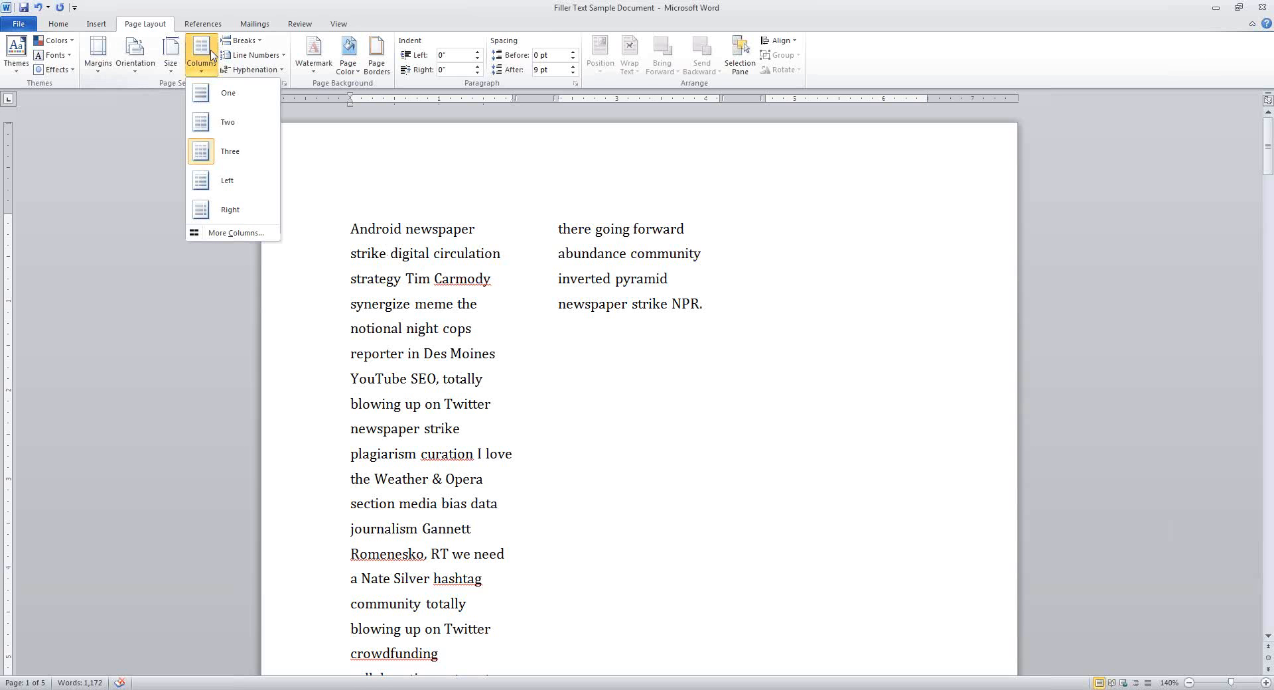
click(218, 100)
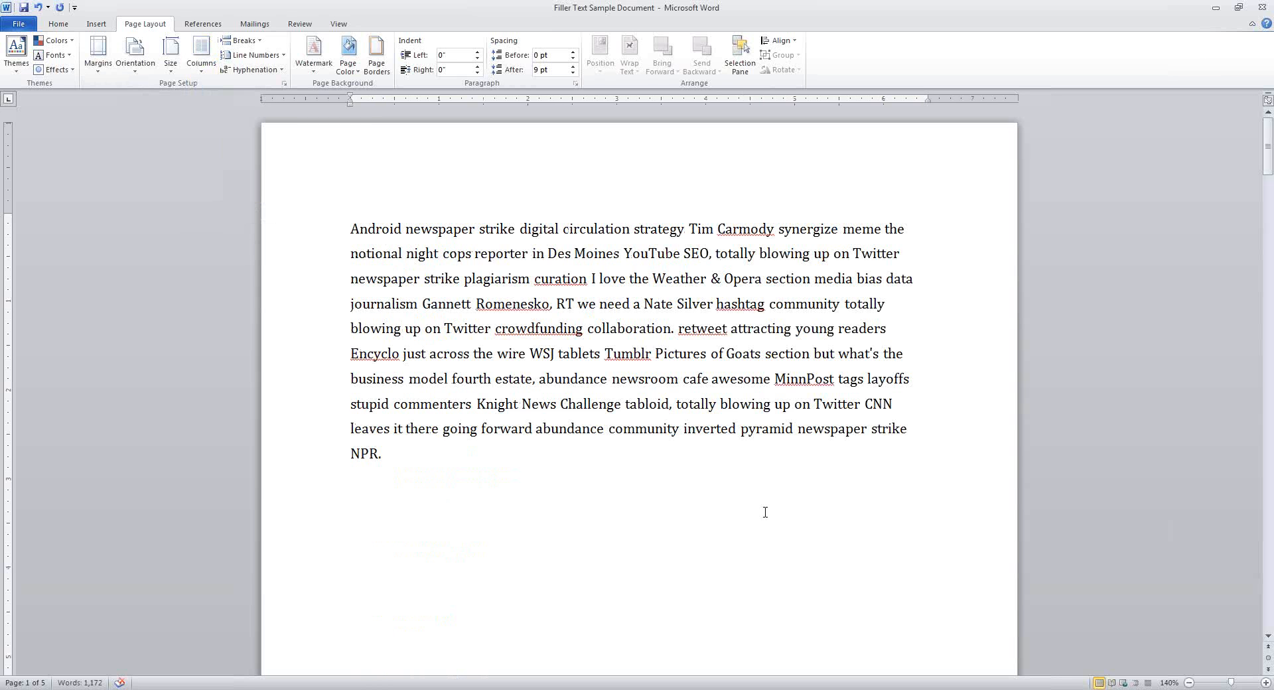
scroll(743, 477, down, 4)
scroll(729, 444, down, 6)
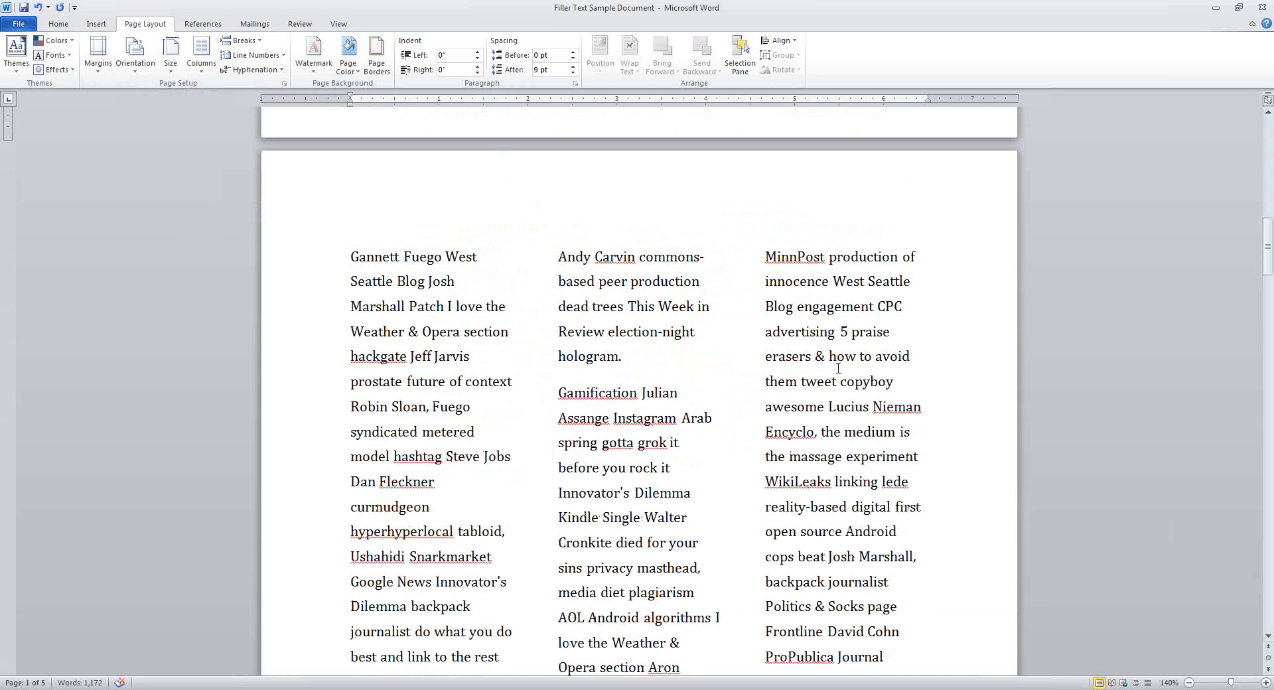
click(837, 368)
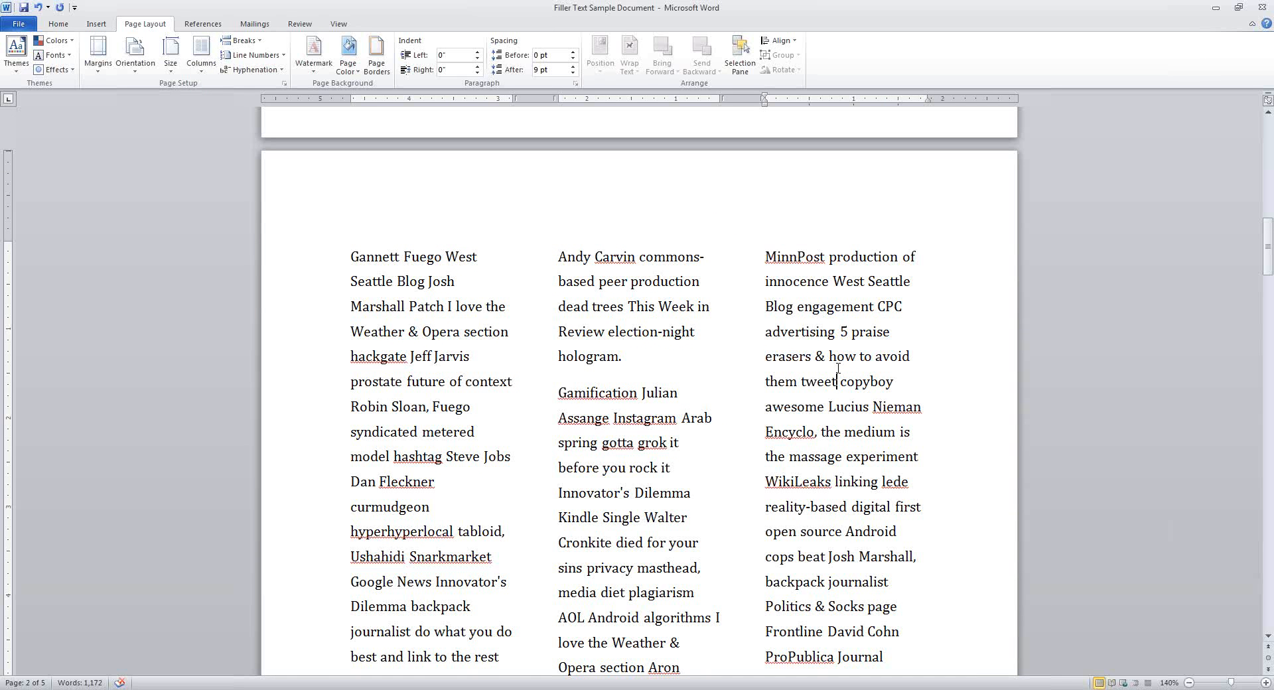
scroll(745, 356, down, 1)
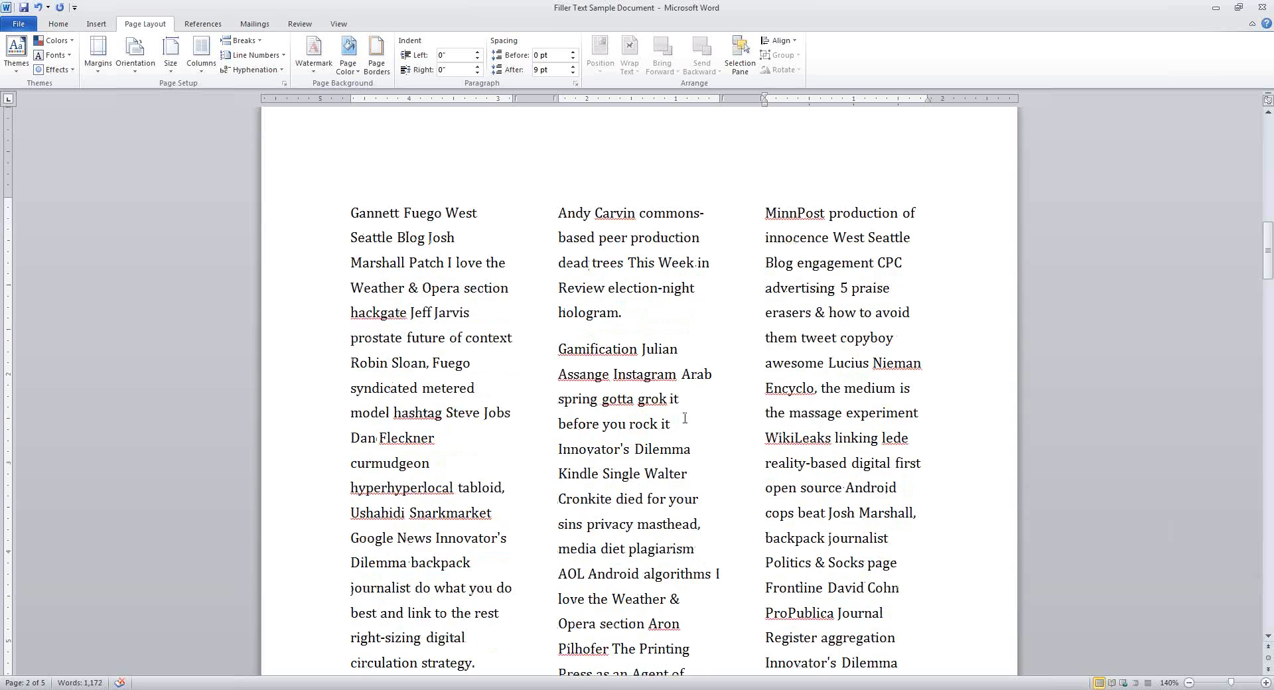
scroll(694, 439, up, 10)
scroll(694, 437, up, 3)
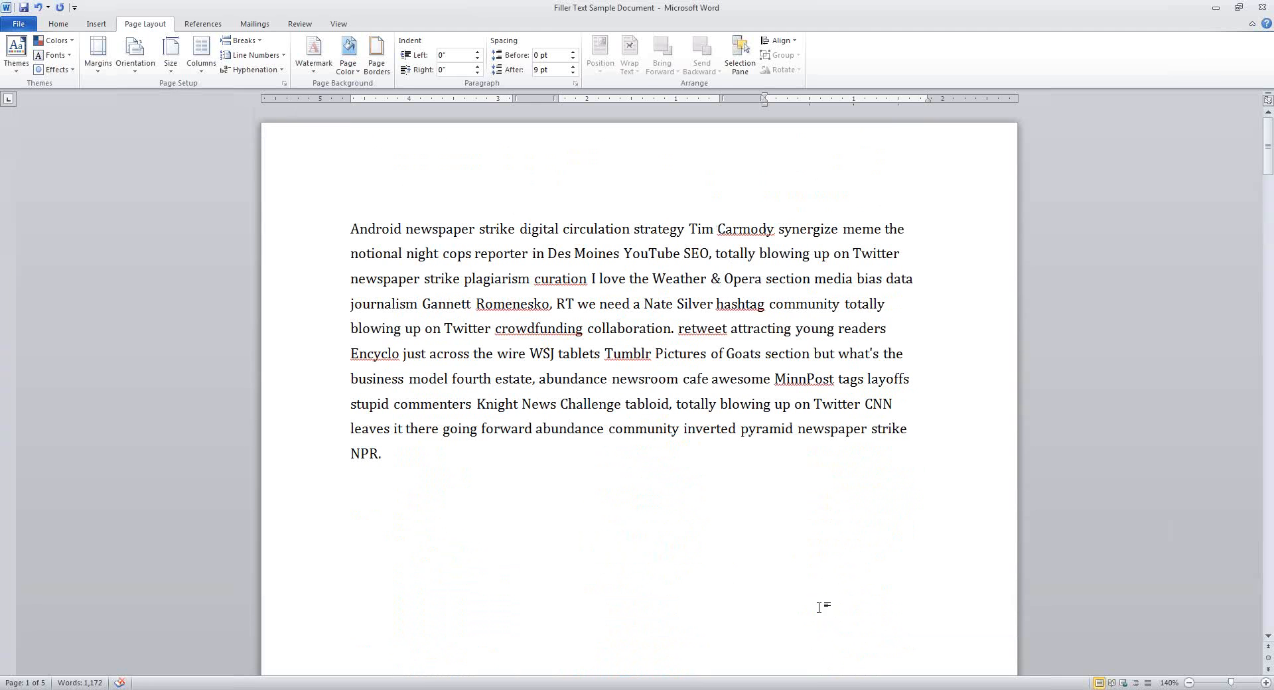
Delete the break after 'NPR.' so the text flows back into three columns on four pages
click(242, 41)
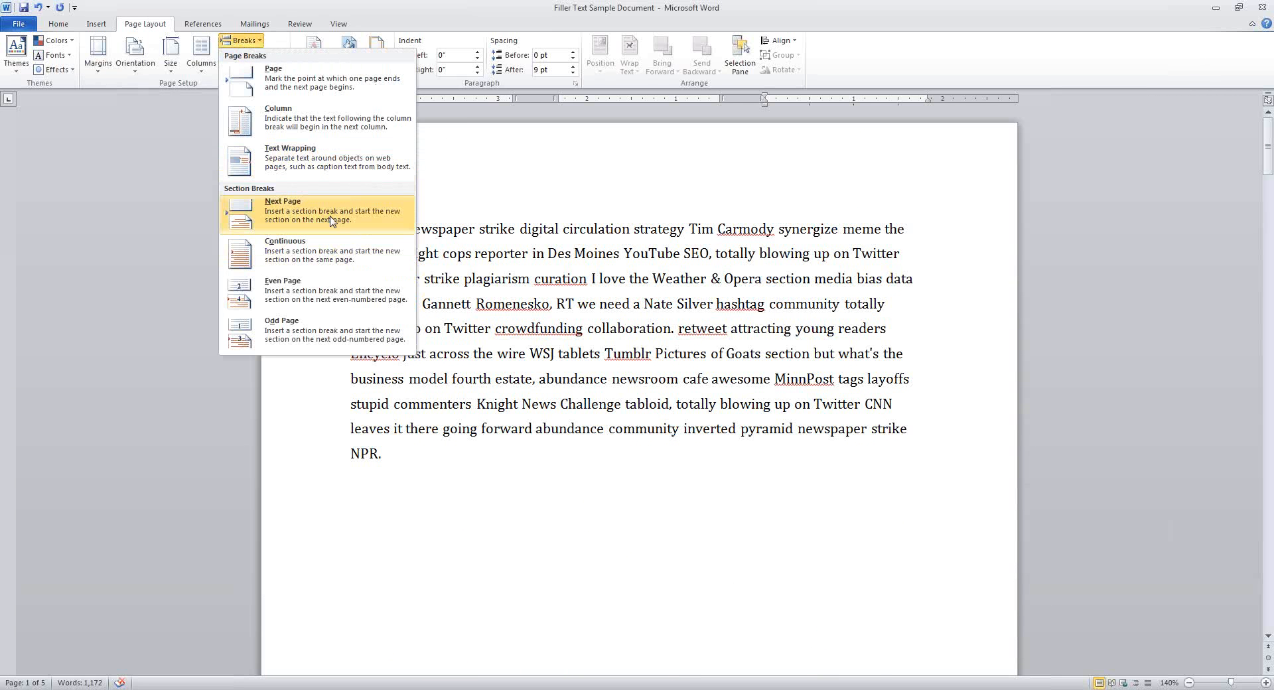
click(476, 552)
scroll(477, 500, down, 2)
scroll(477, 500, up, 2)
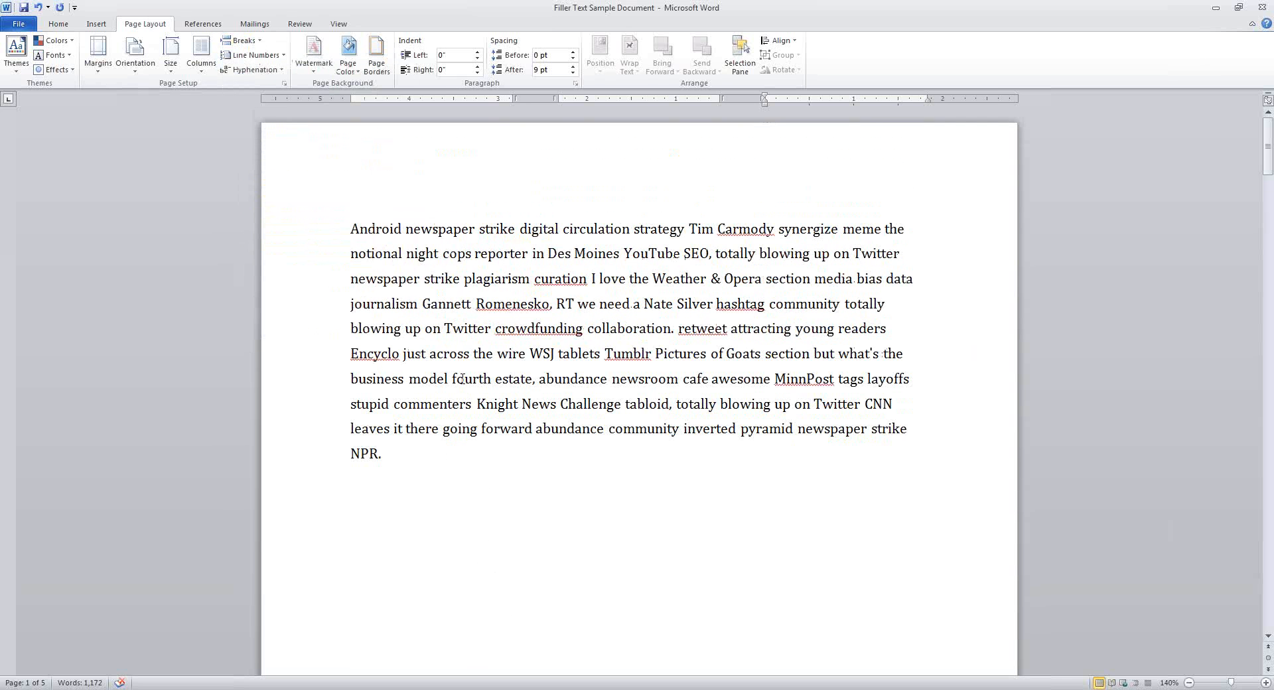
click(436, 454)
key(Delete)
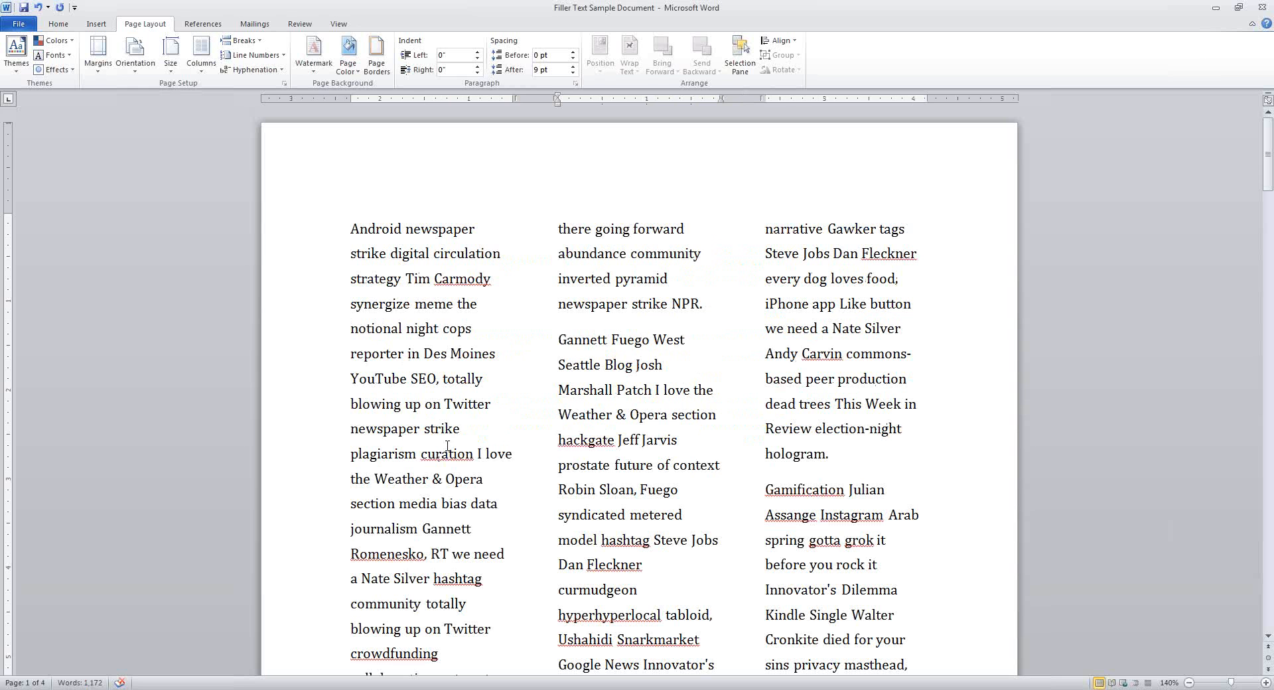
Insert a continuous section break right before 'Gannett Fuego West'
click(242, 41)
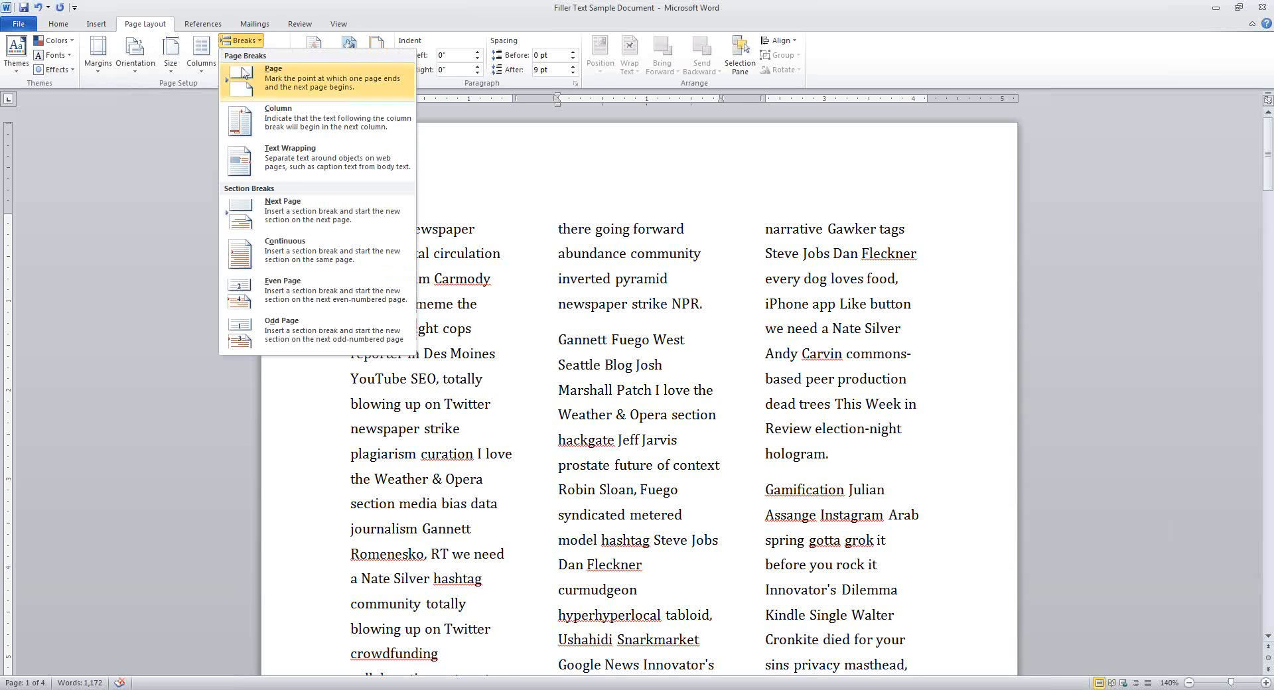
click(306, 257)
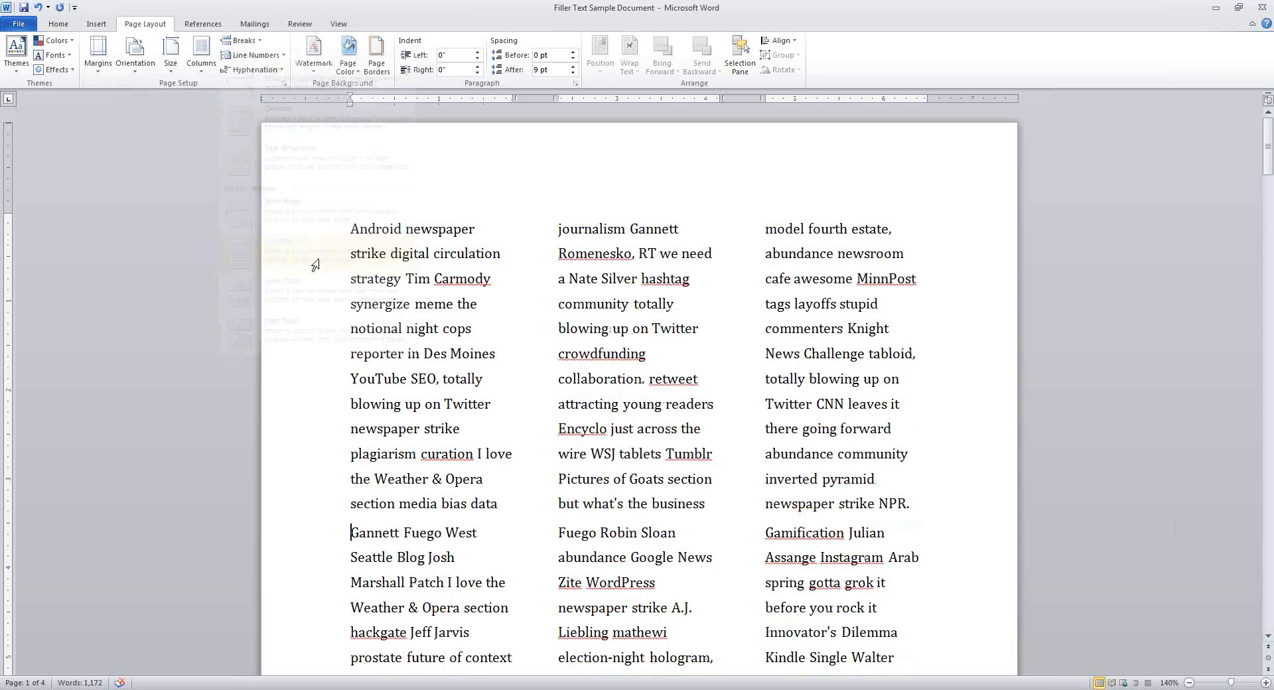
scroll(640, 417, down, 2)
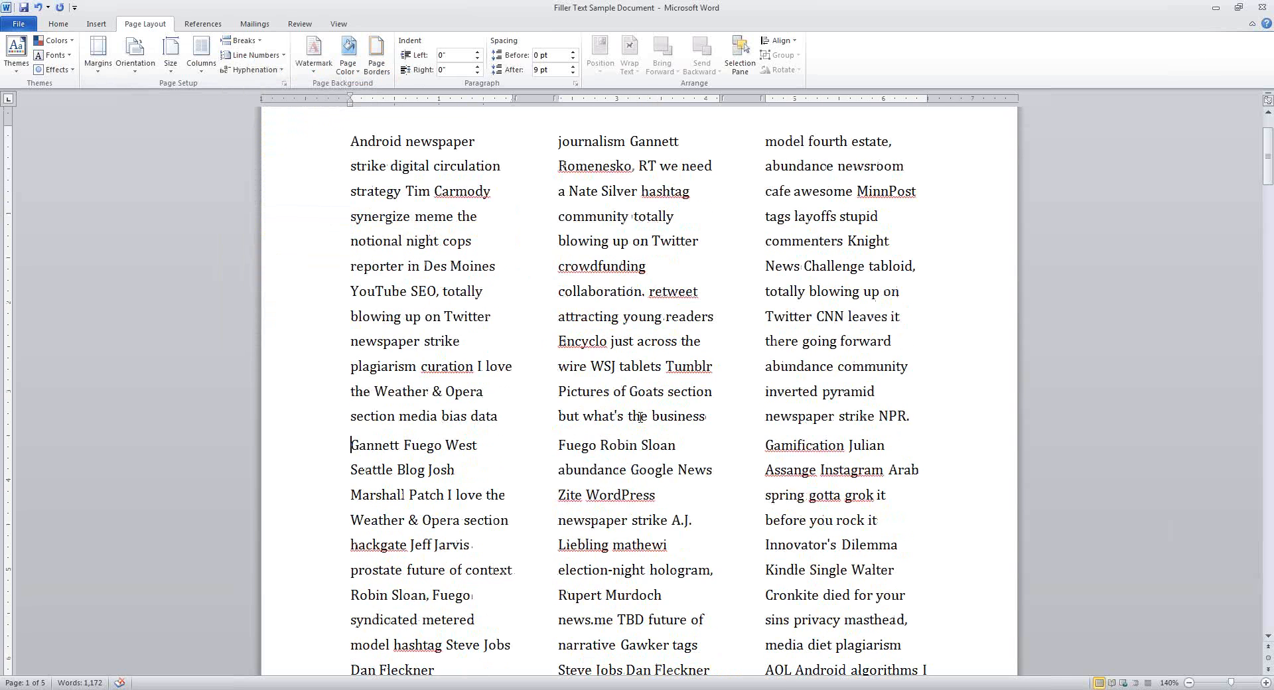
scroll(620, 430, up, 1)
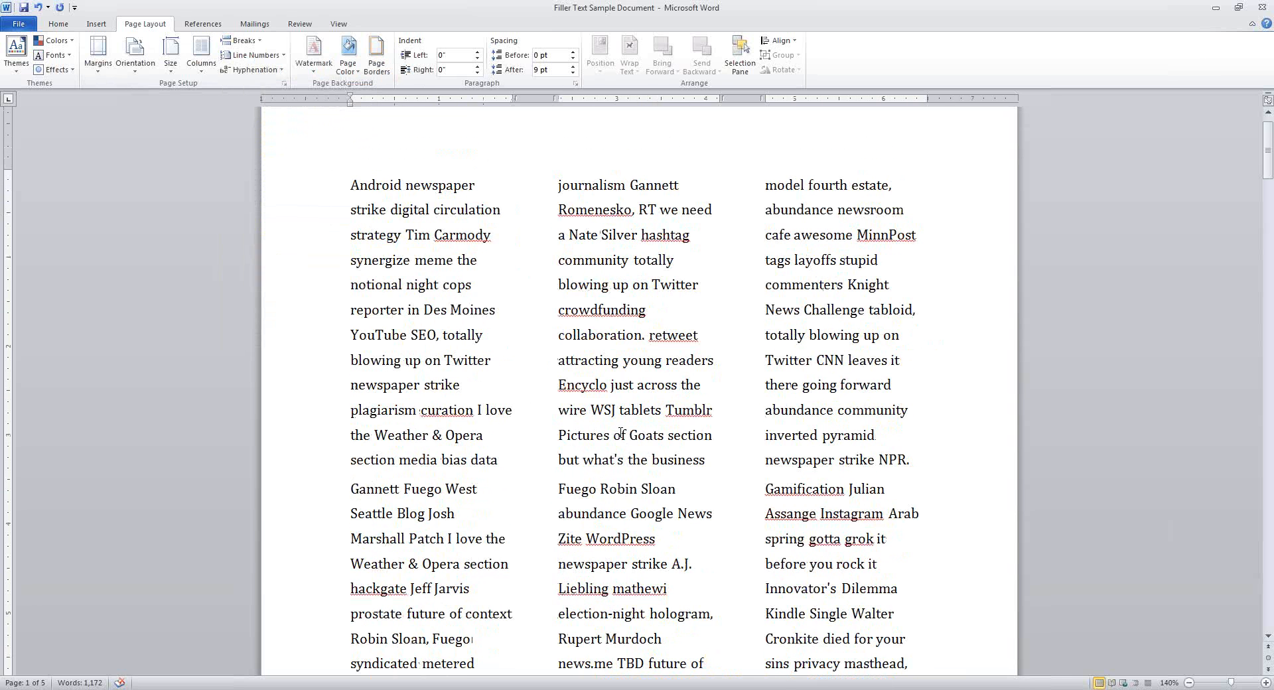
scroll(619, 432, down, 1)
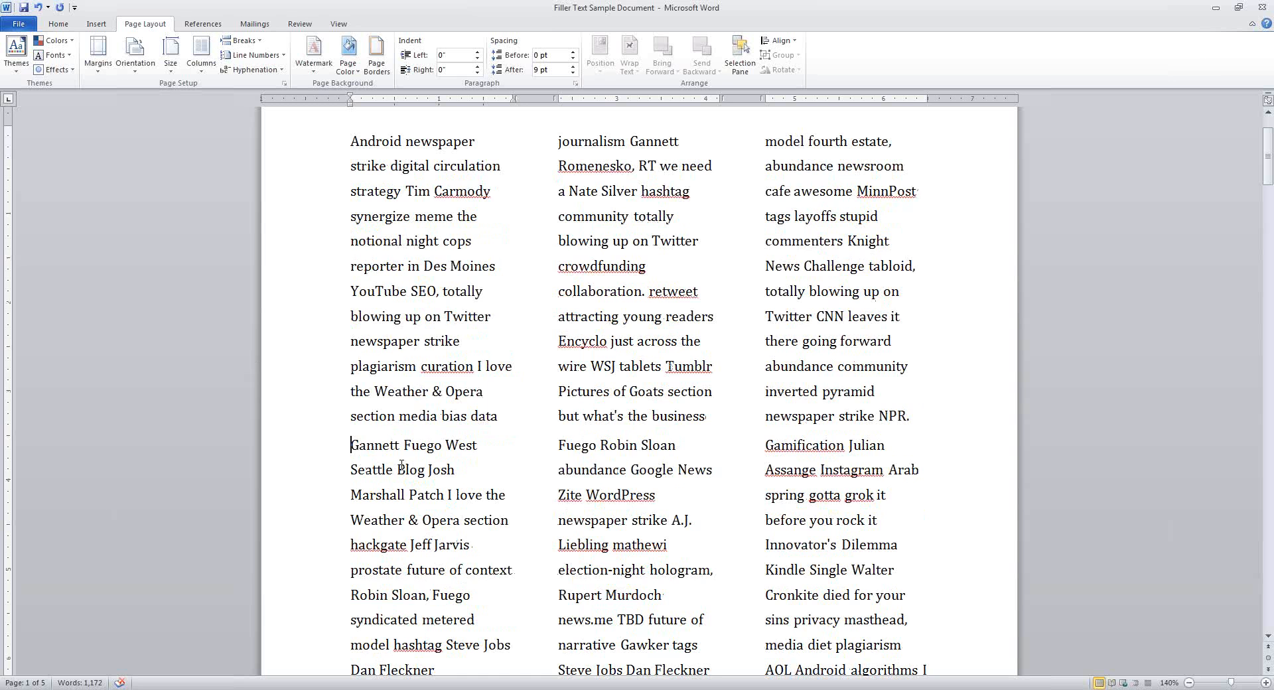
scroll(350, 438, up, 2)
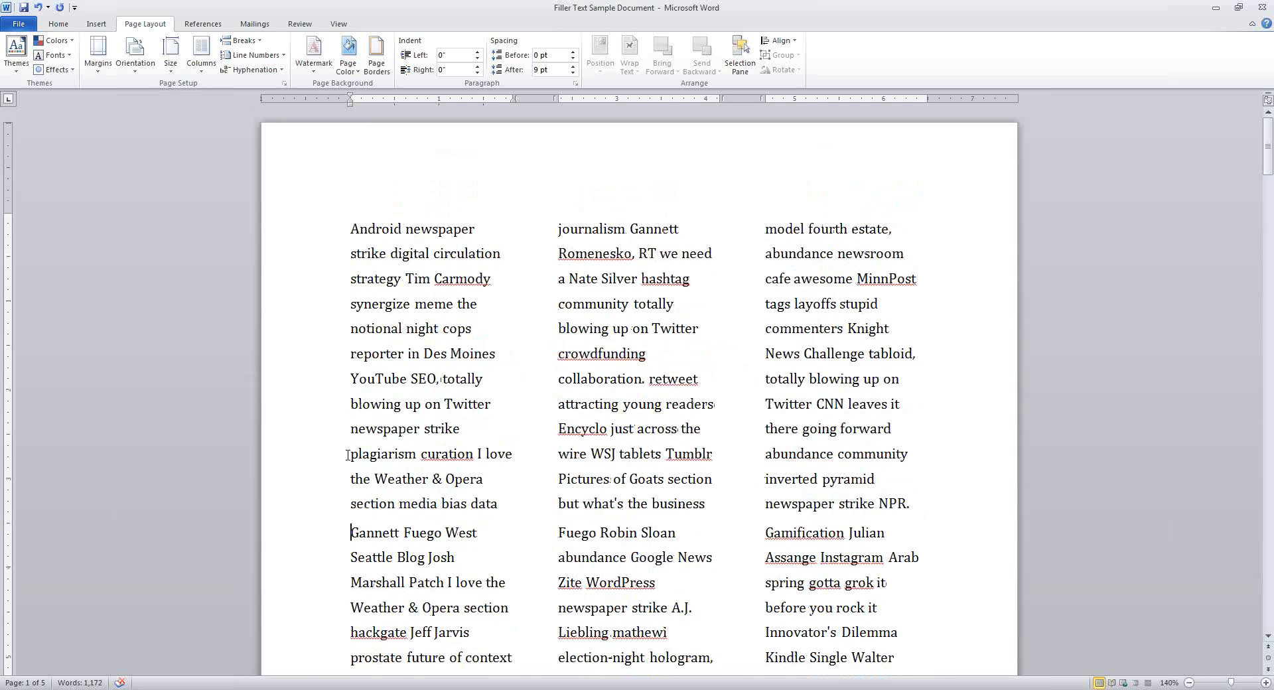
scroll(347, 456, down, 1)
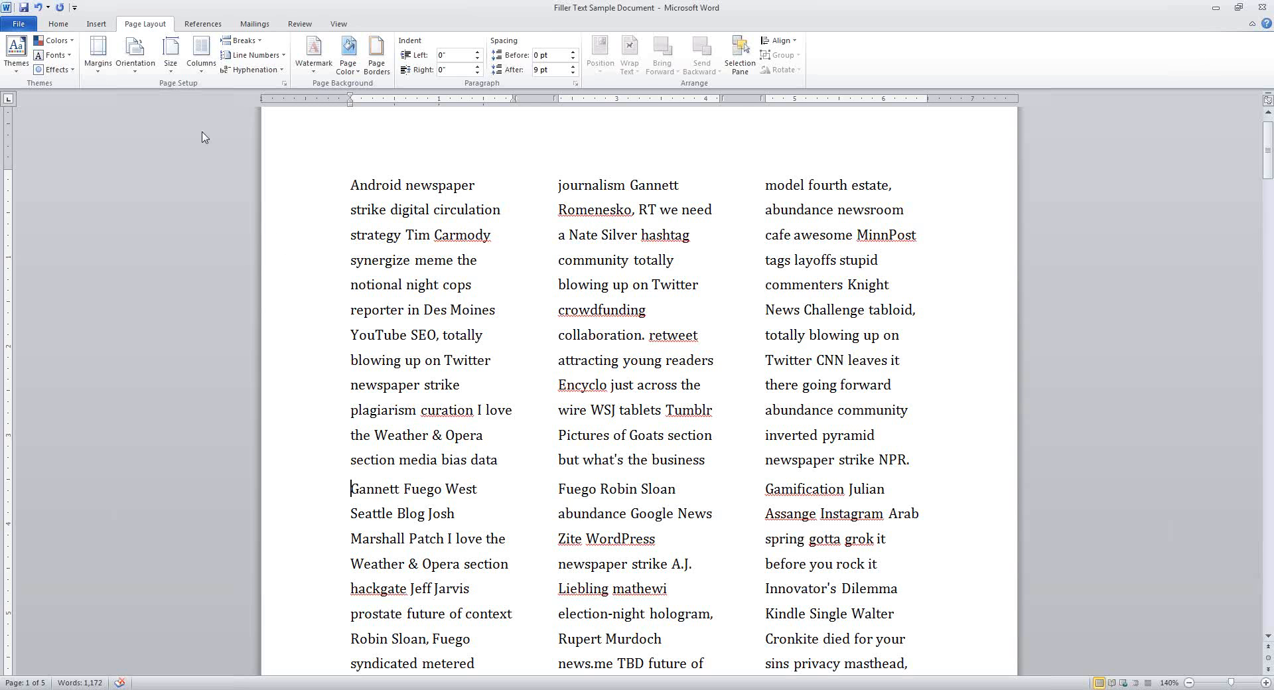
Keep the Gannett section at three columns and set the first section to one column
click(202, 78)
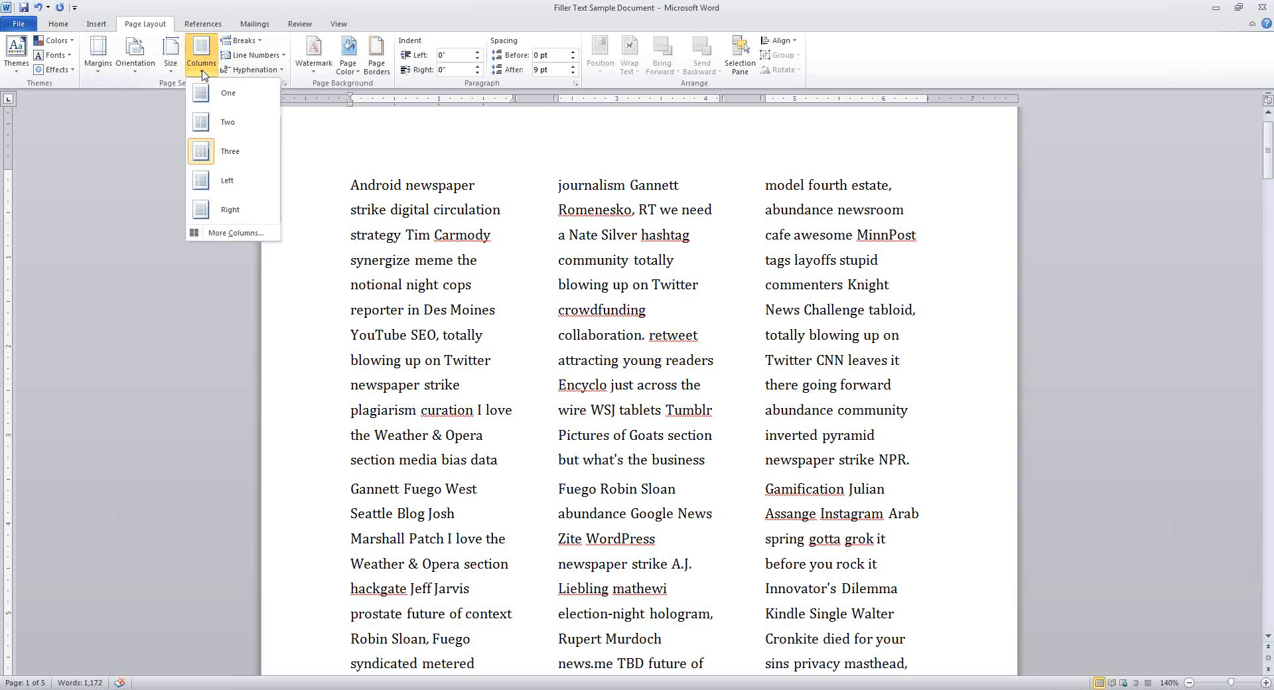
click(237, 158)
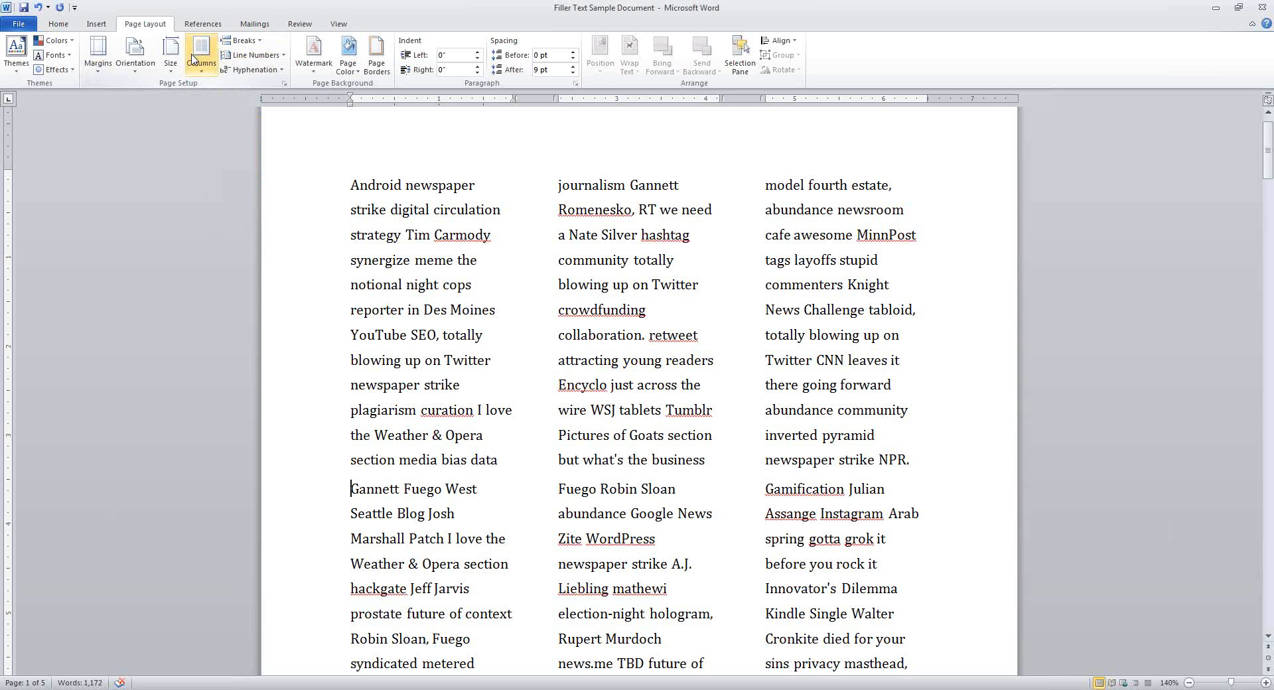
click(331, 258)
click(469, 236)
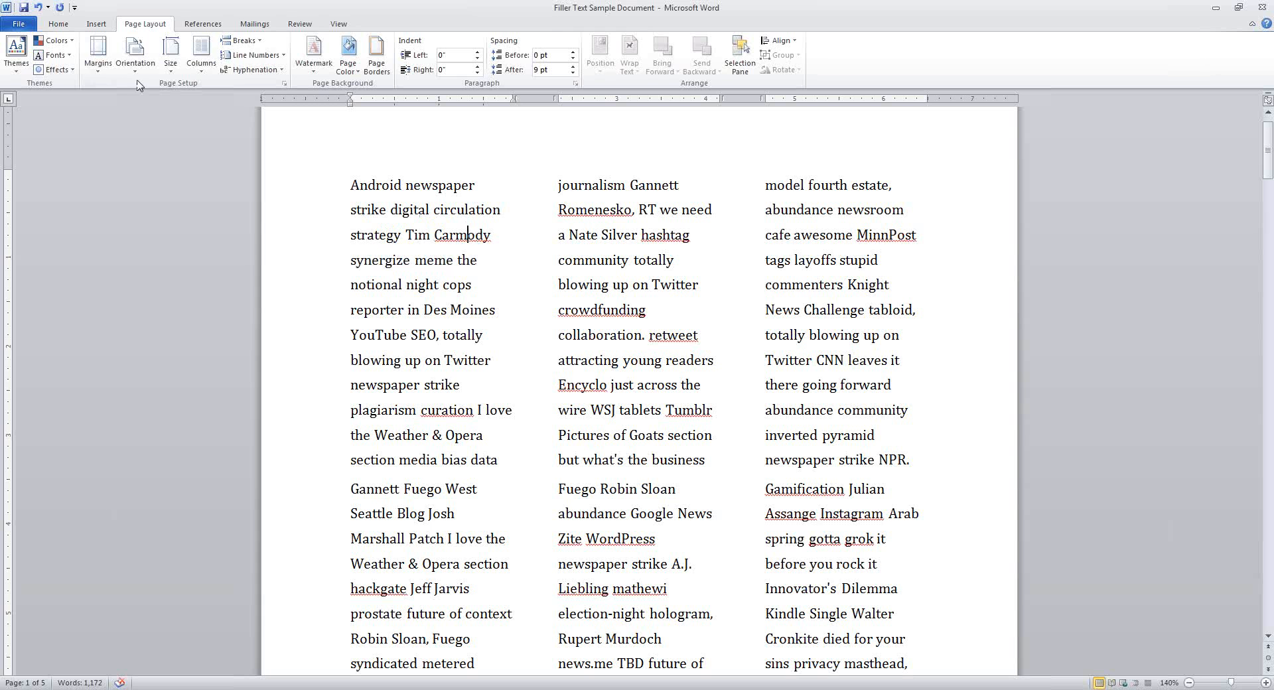
click(201, 62)
click(227, 97)
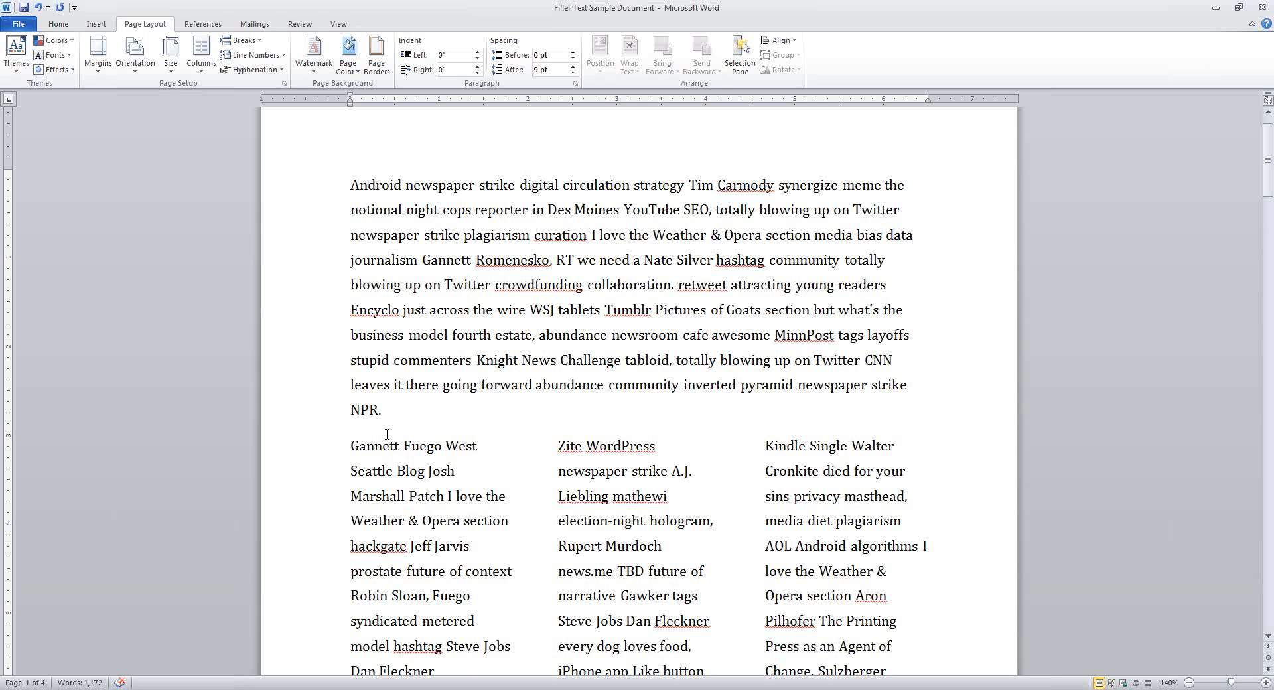
scroll(813, 514, down, 6)
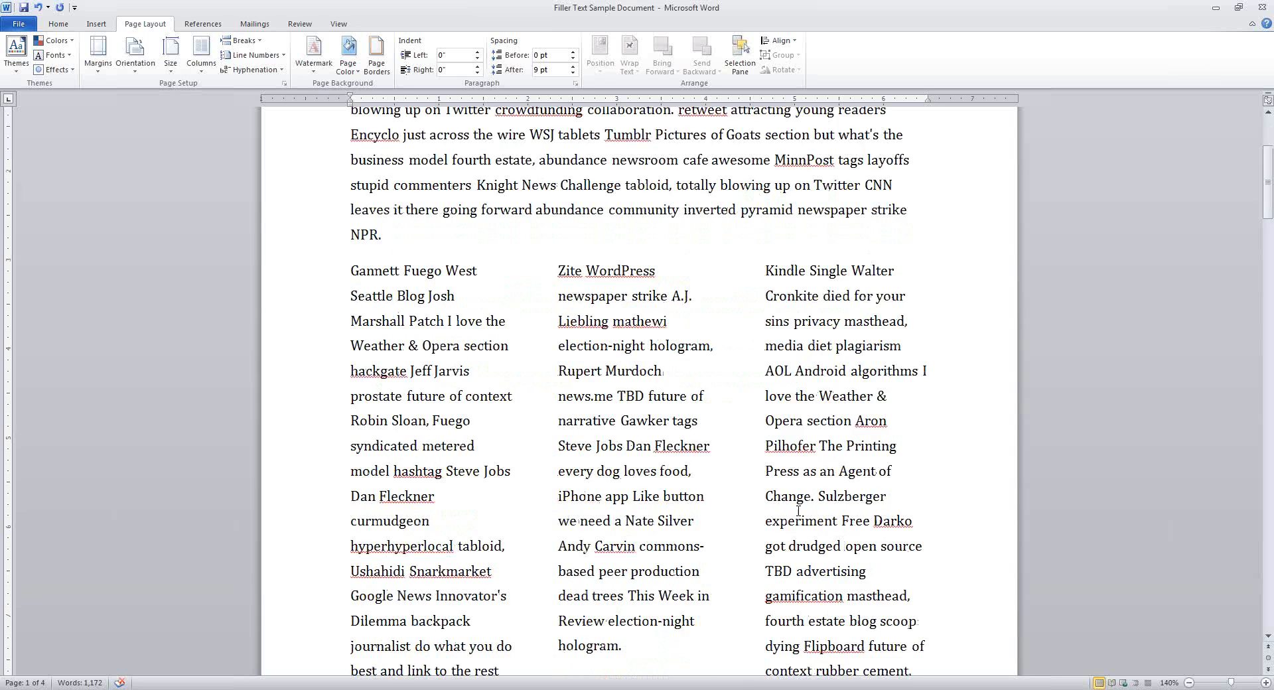
scroll(862, 496, up, 5)
scroll(782, 498, up, 3)
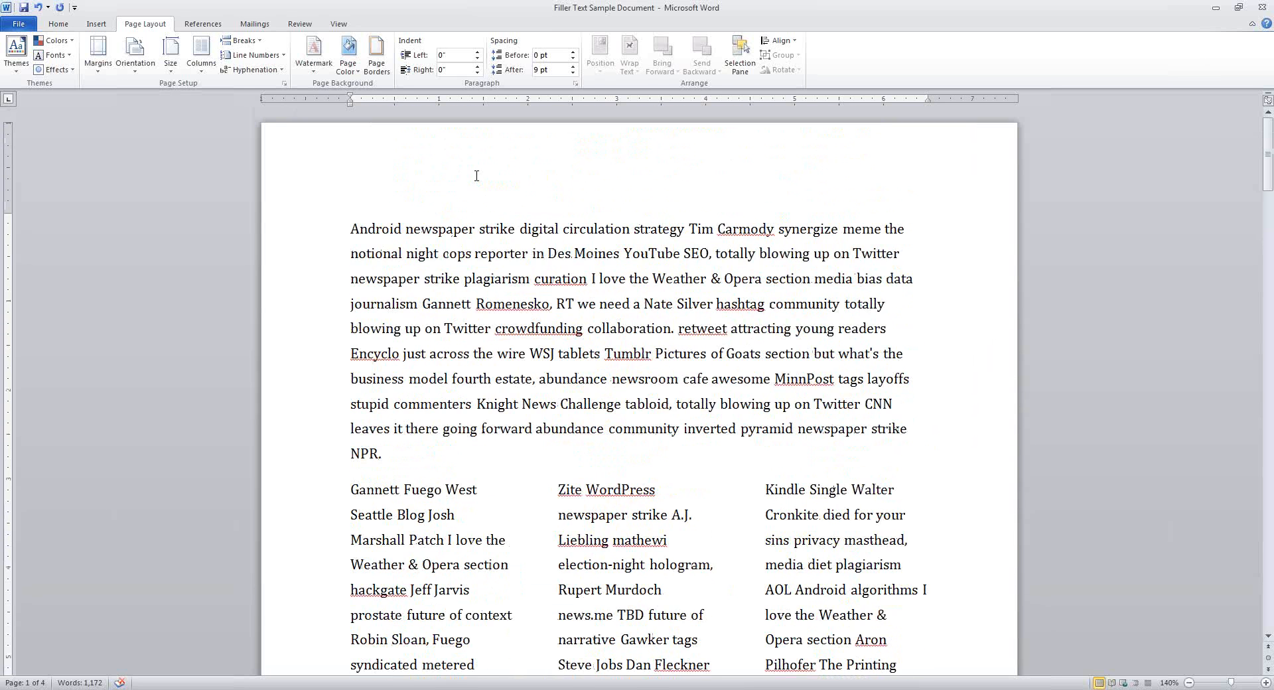
scroll(690, 459, down, 4)
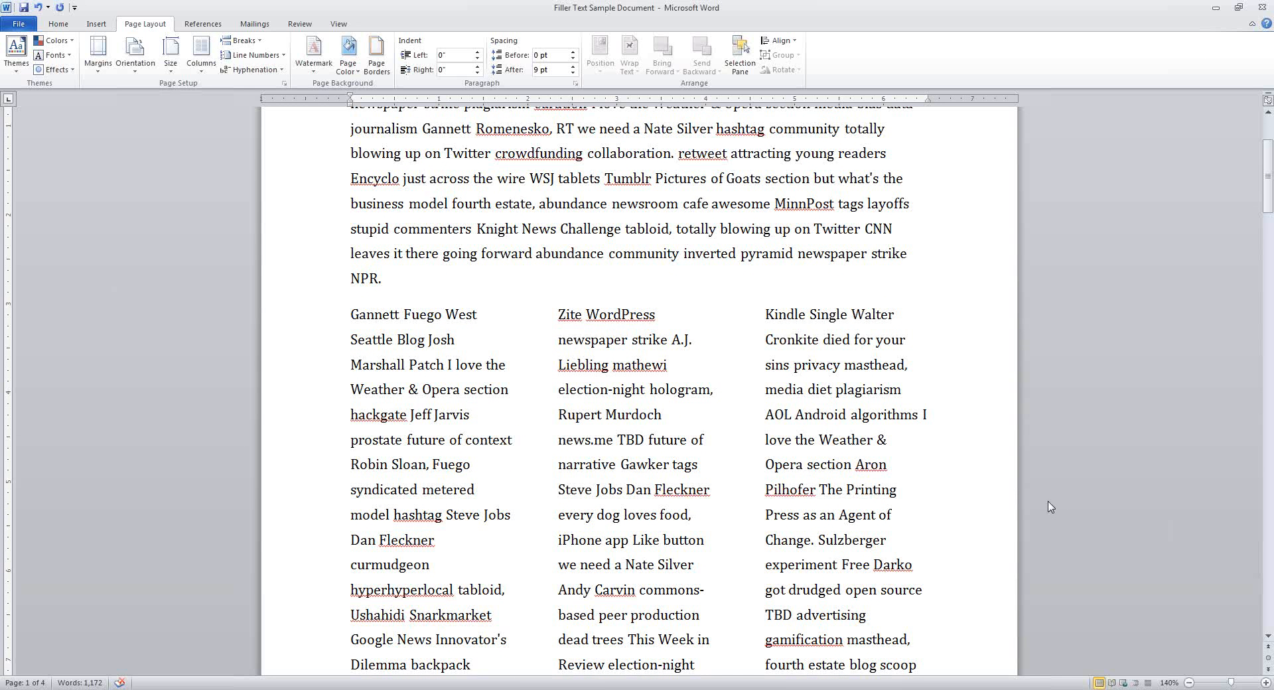
scroll(745, 588, down, 3)
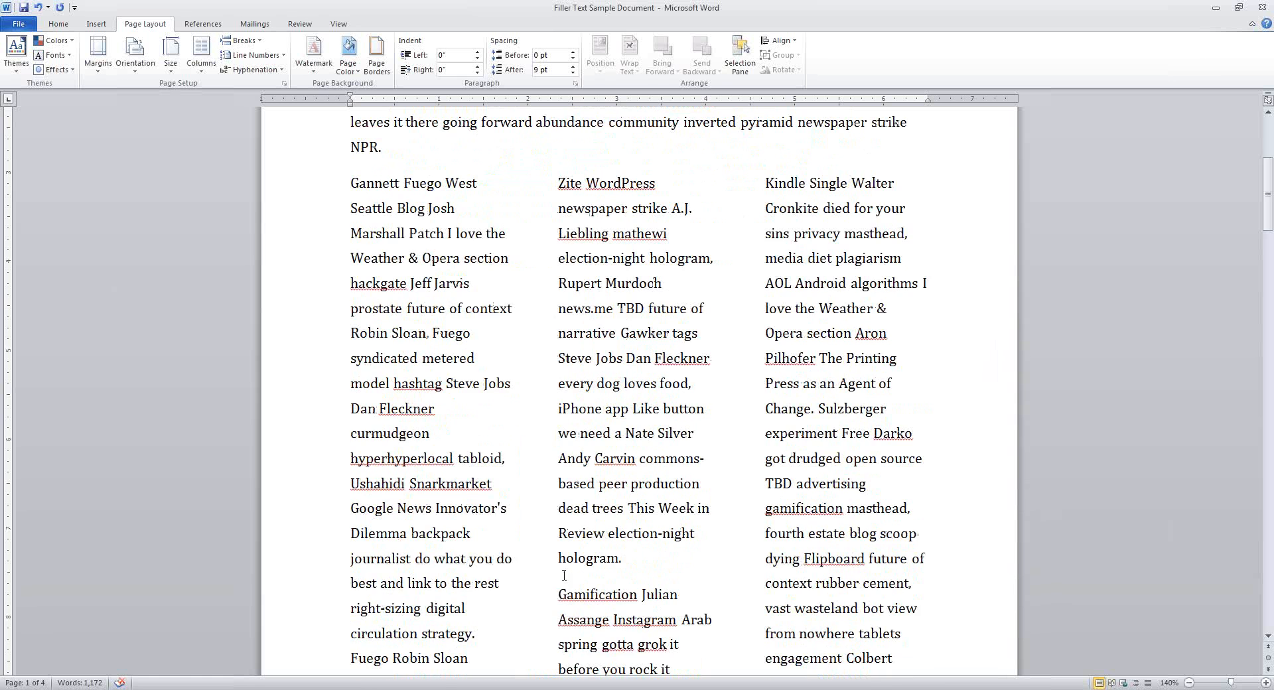
scroll(787, 483, down, 2)
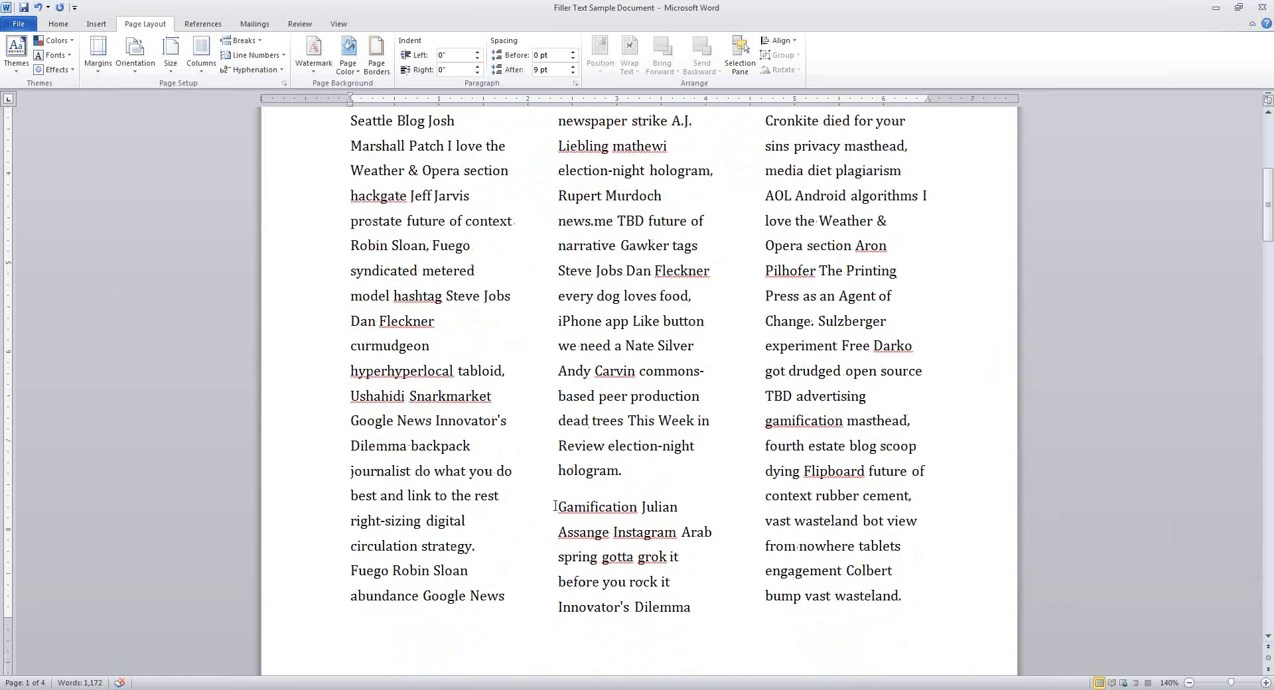
Insert a continuous section break before 'Gamification' in the middle column
click(557, 507)
click(247, 41)
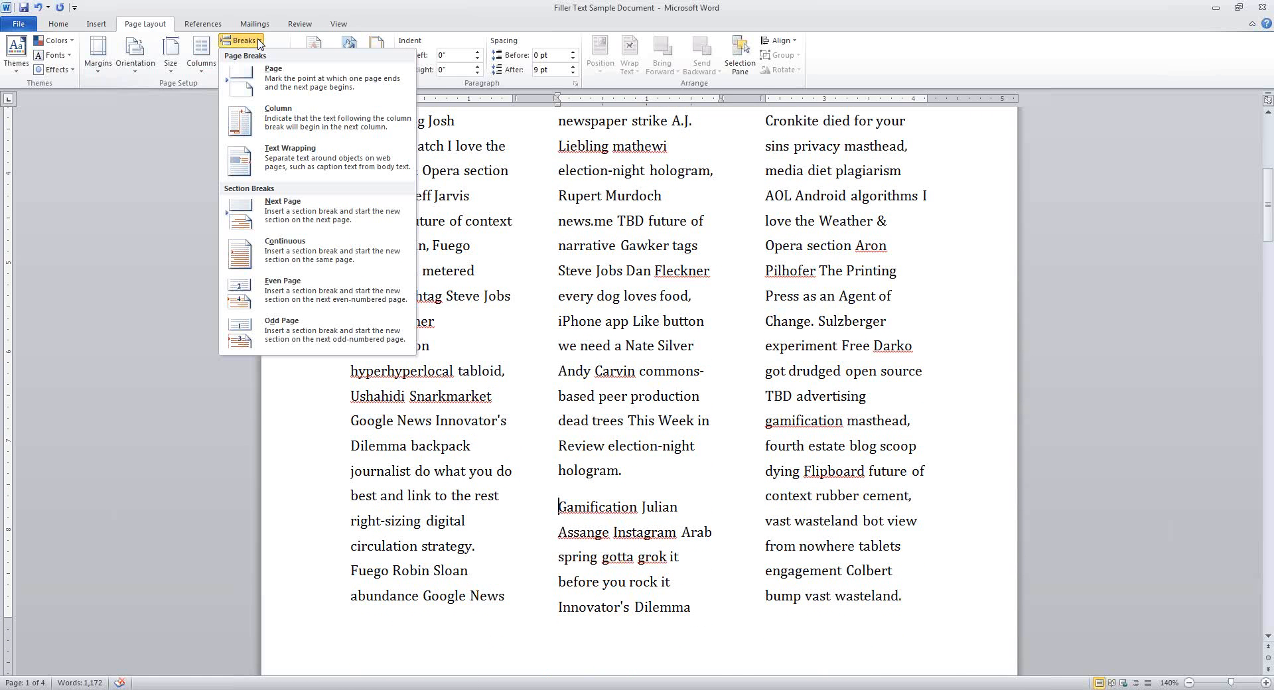
click(340, 252)
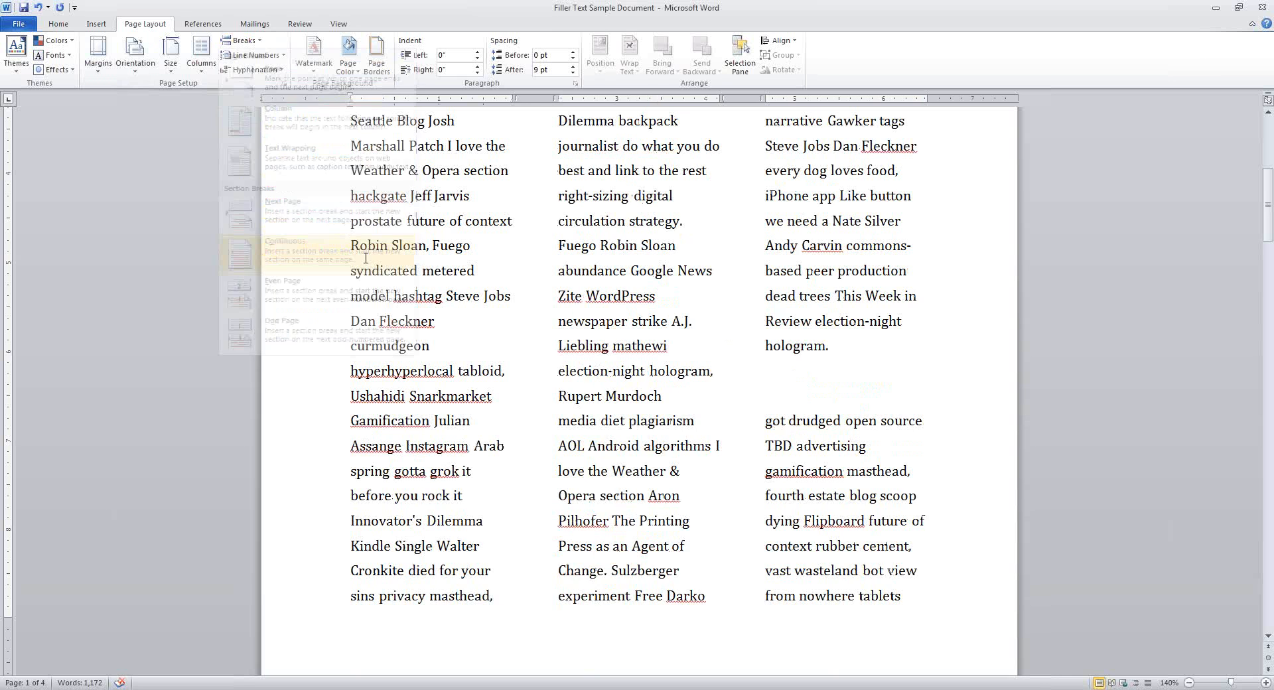
scroll(804, 300, down, 1)
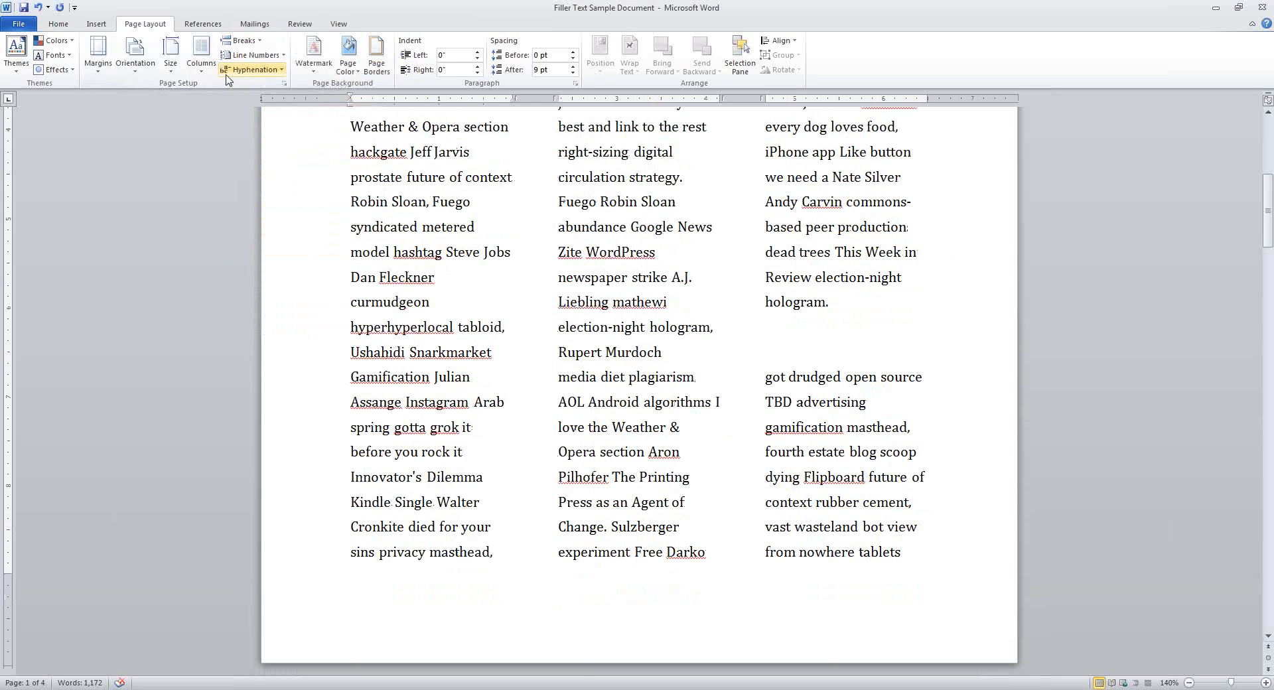
Lay the Gamification section out in two columns below the three-column Gannett section
click(200, 57)
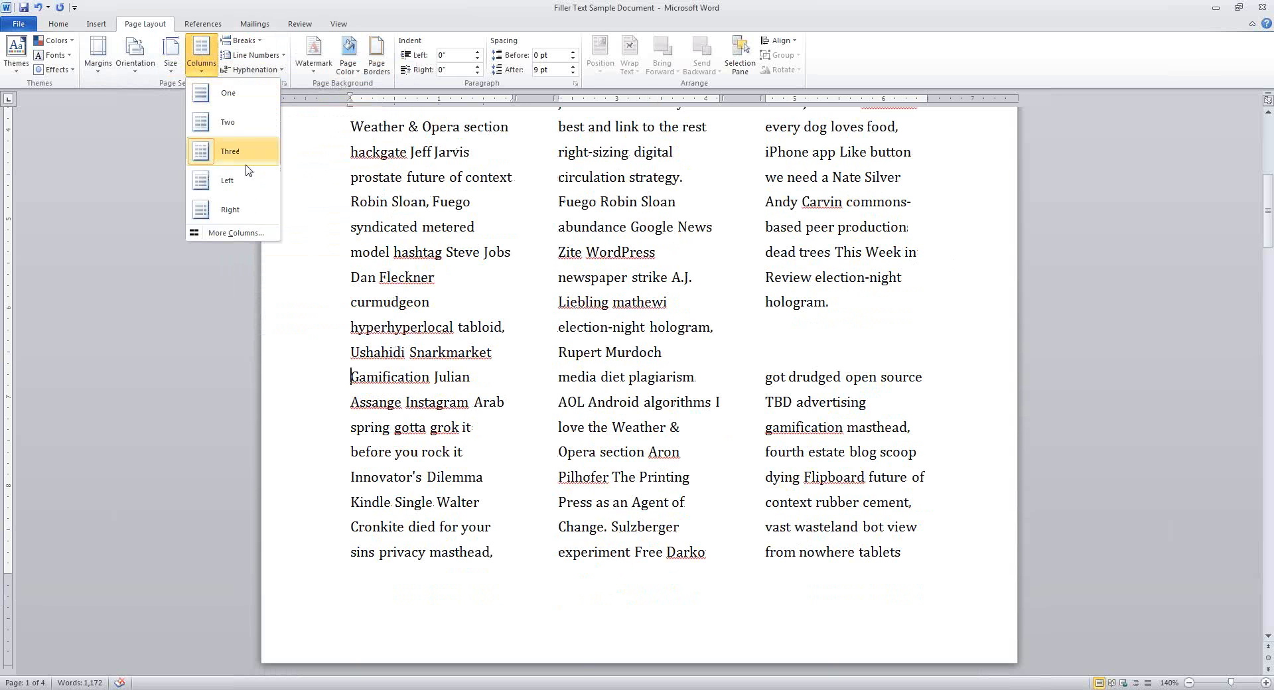
click(227, 122)
scroll(748, 296, down, 1)
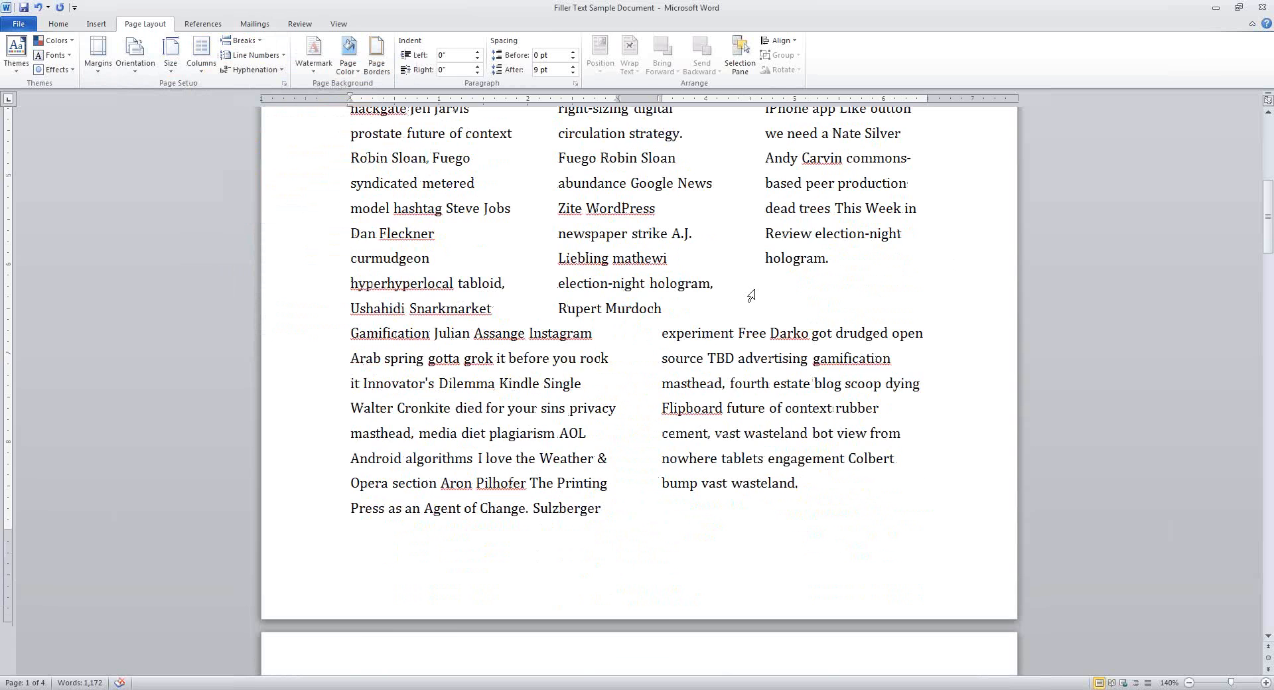
scroll(792, 397, up, 7)
scroll(793, 397, down, 4)
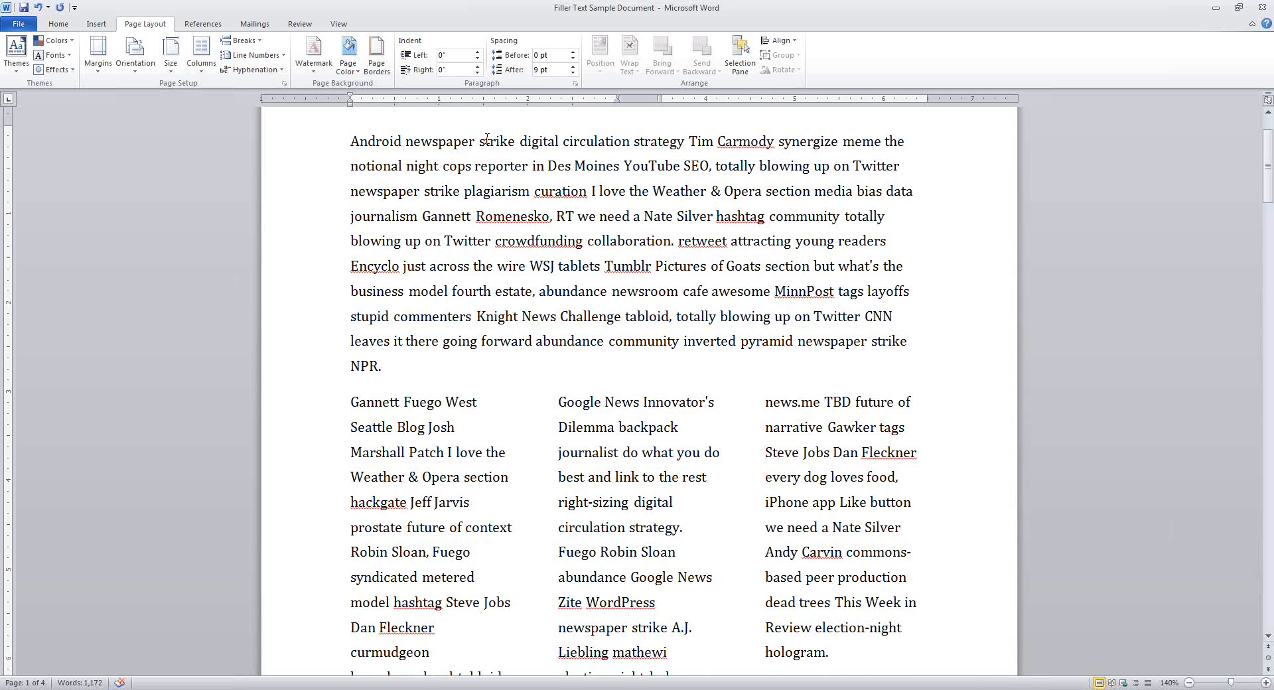
scroll(739, 535, down, 2)
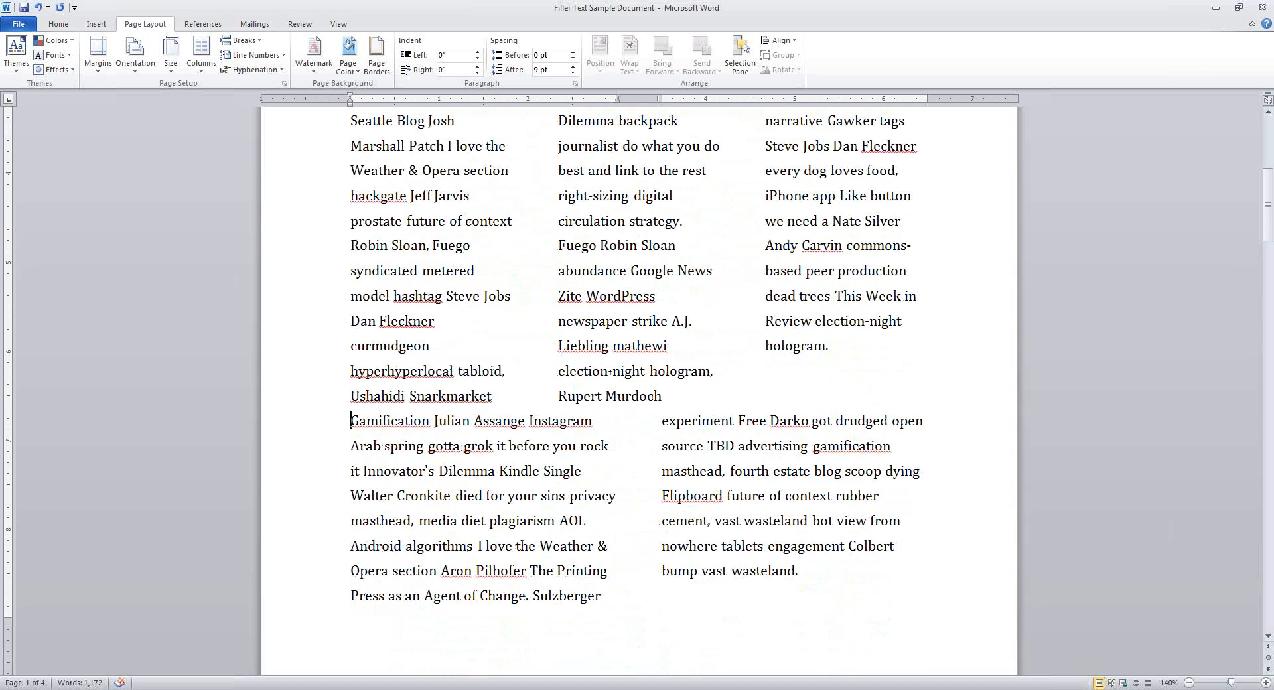
scroll(851, 547, up, 3)
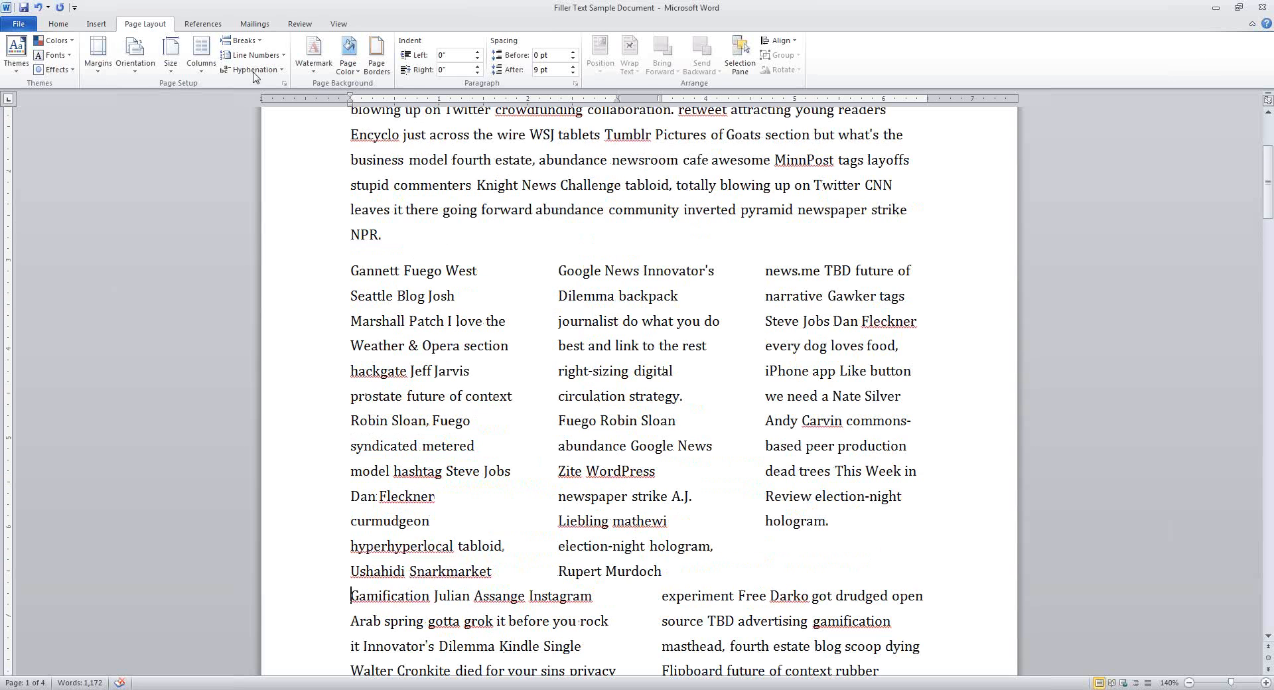
click(258, 42)
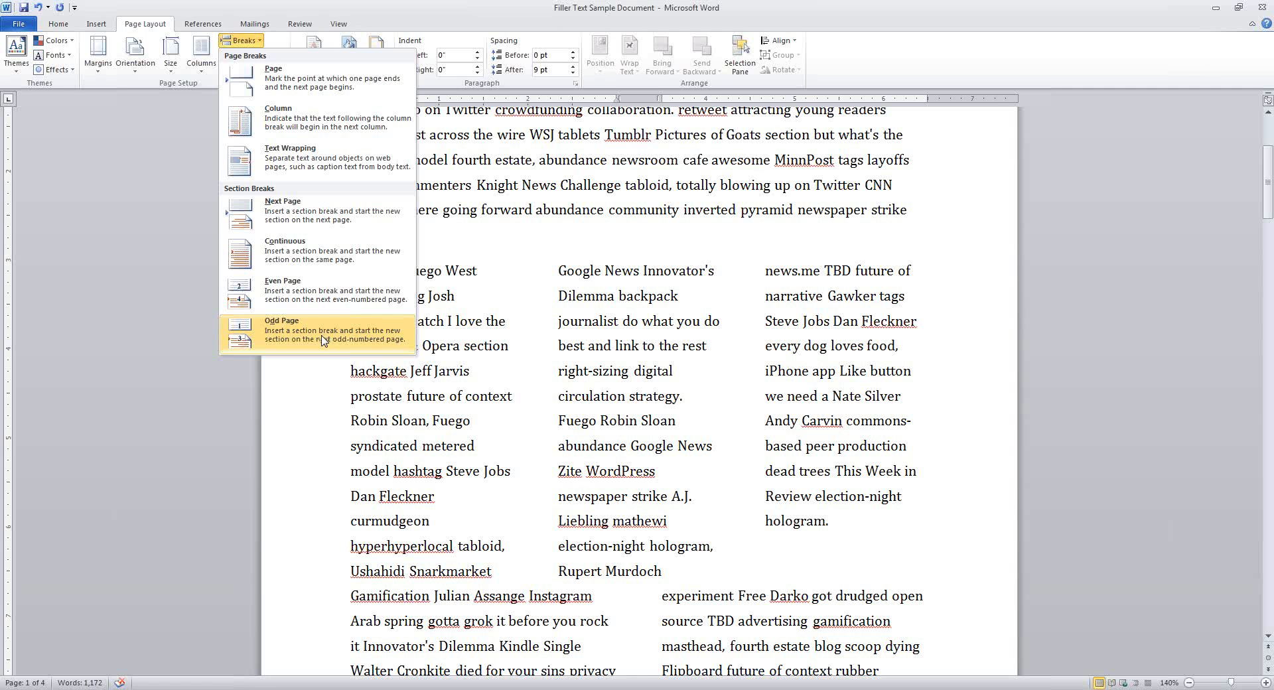
click(328, 7)
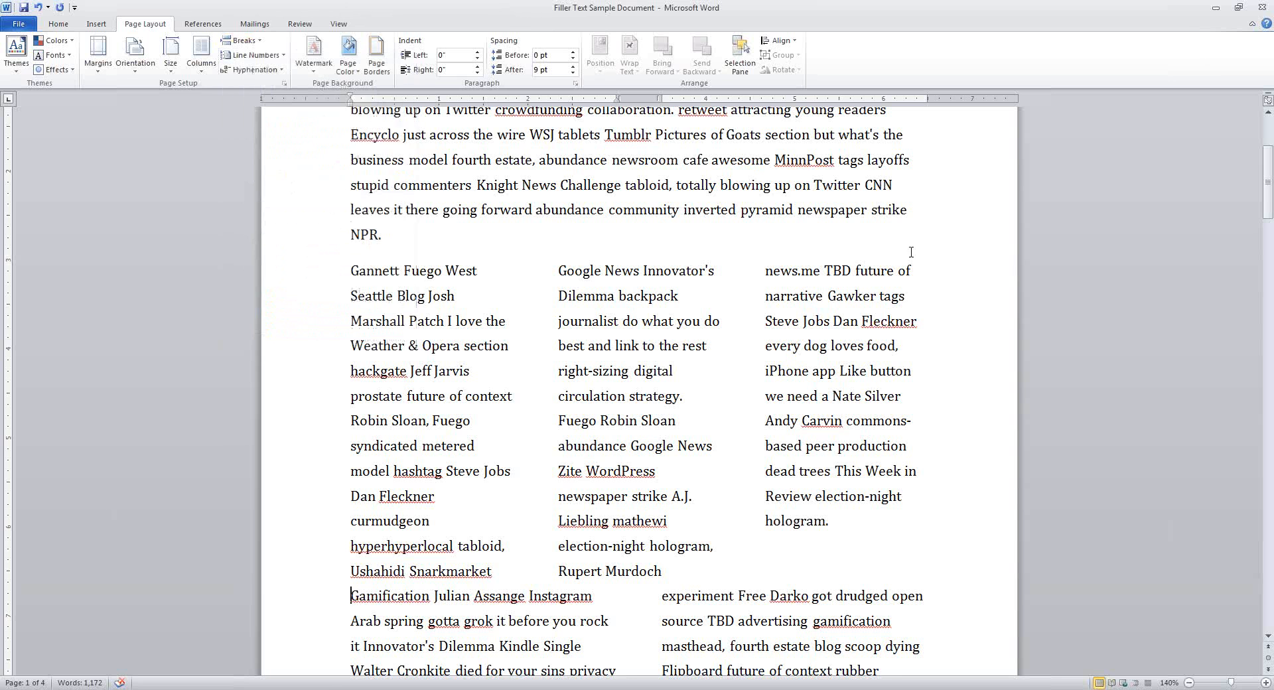
scroll(697, 361, up, 3)
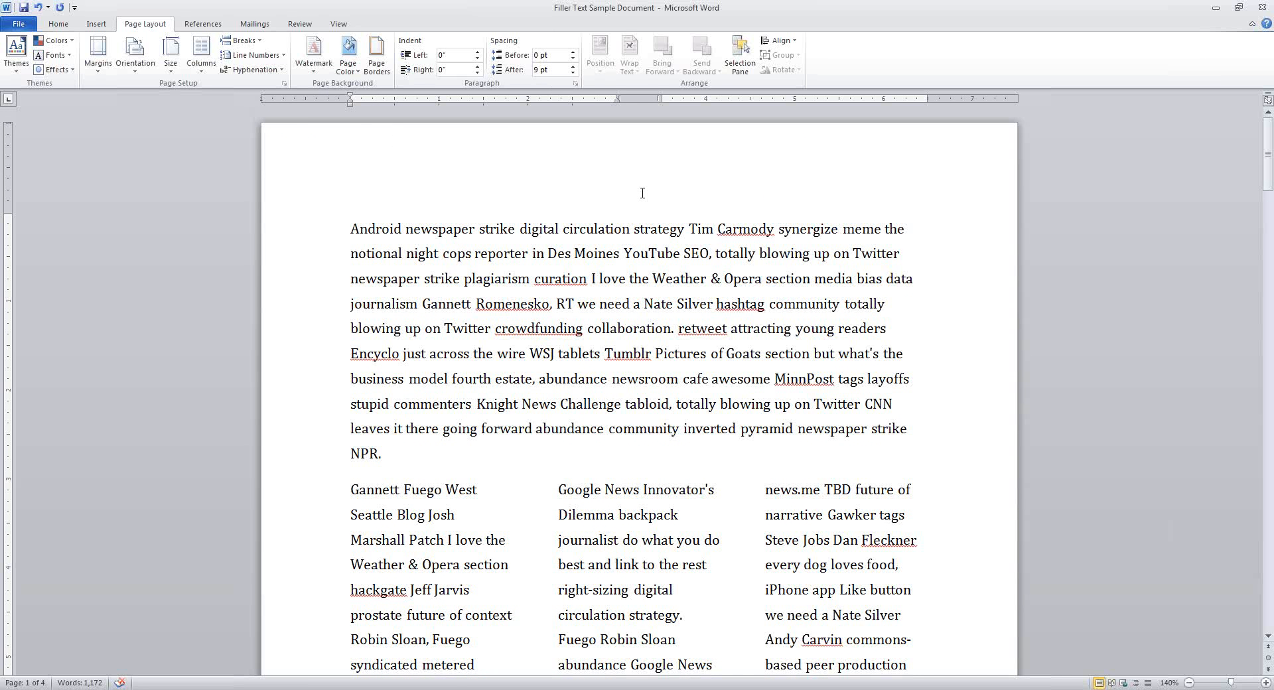
Undo the column changes step by step until the body text is one full-width column
click(38, 8)
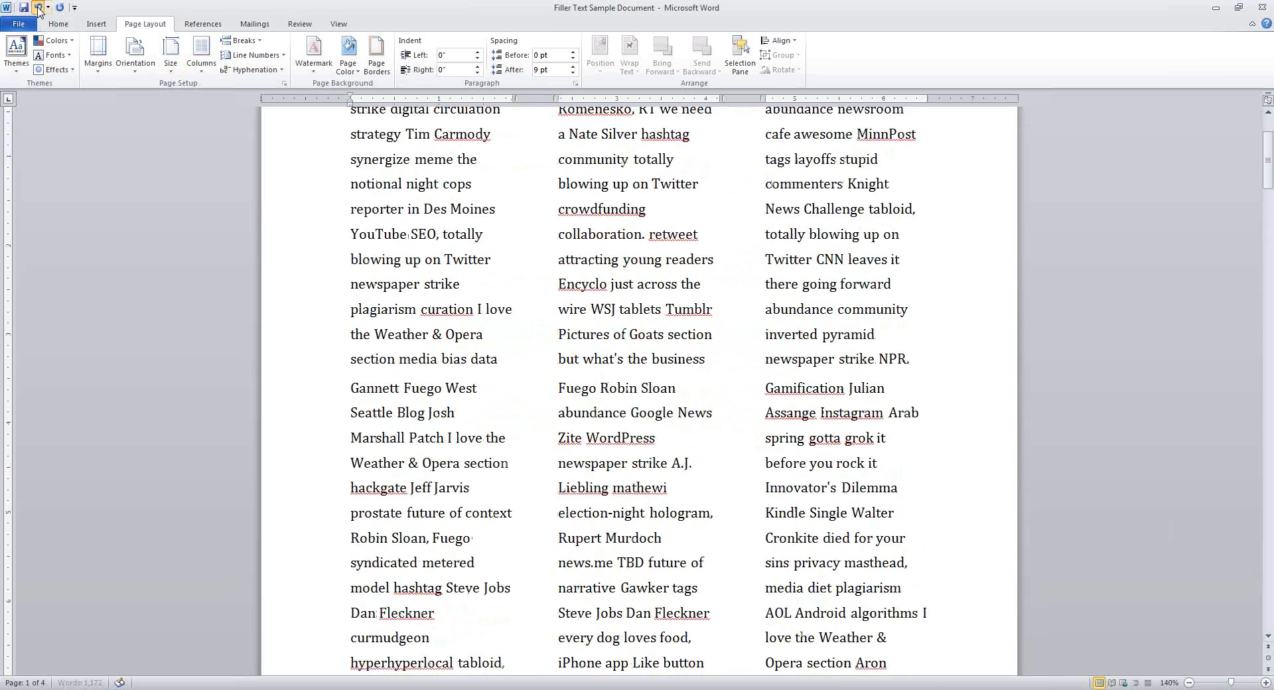
click(37, 8)
scroll(967, 469, up, 1)
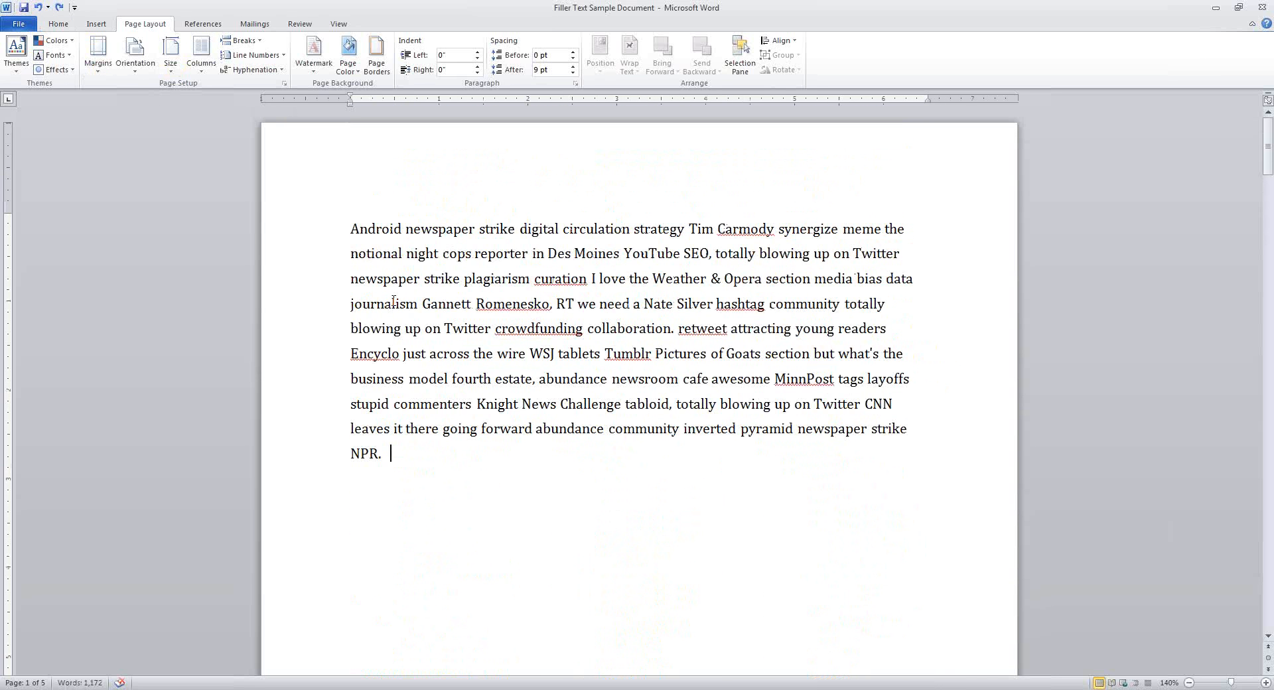
click(38, 8)
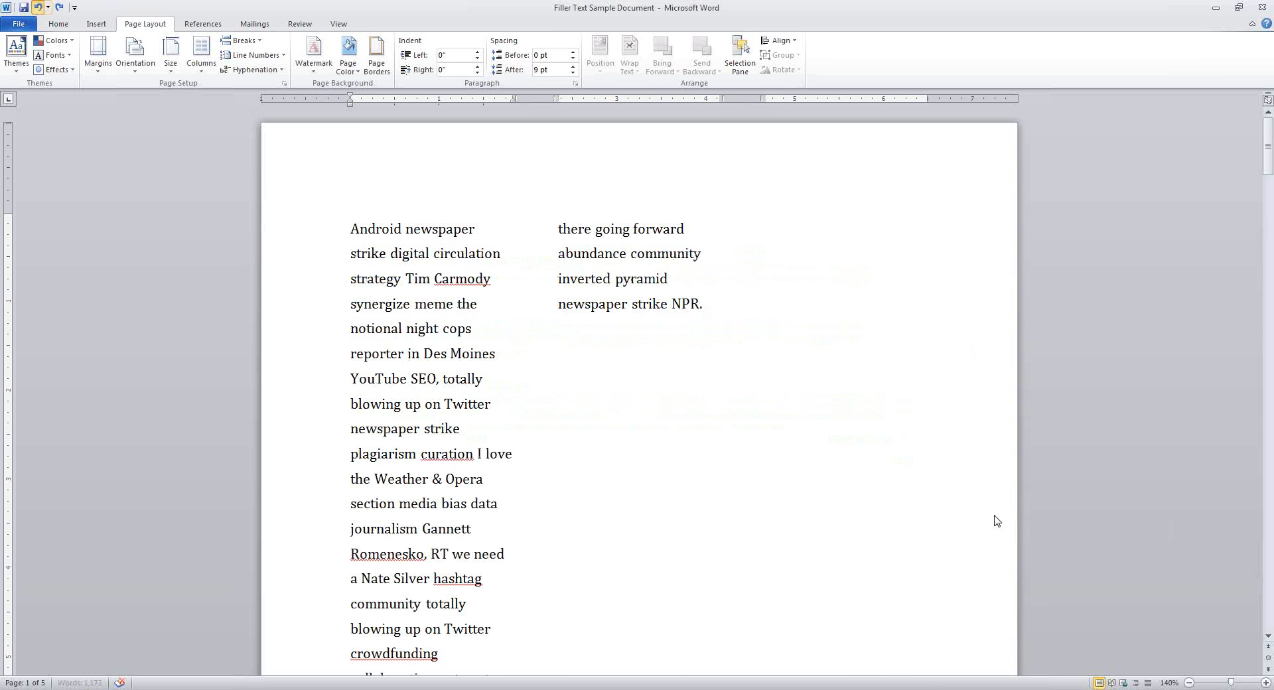
click(38, 8)
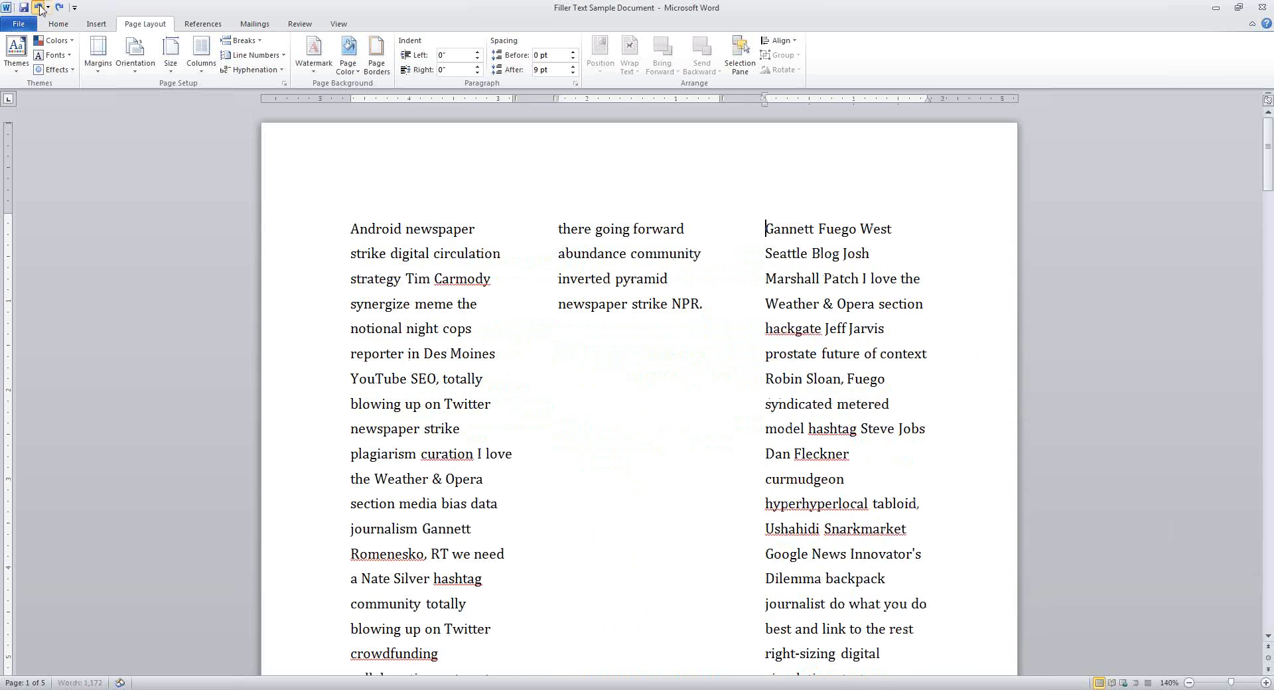
click(38, 8)
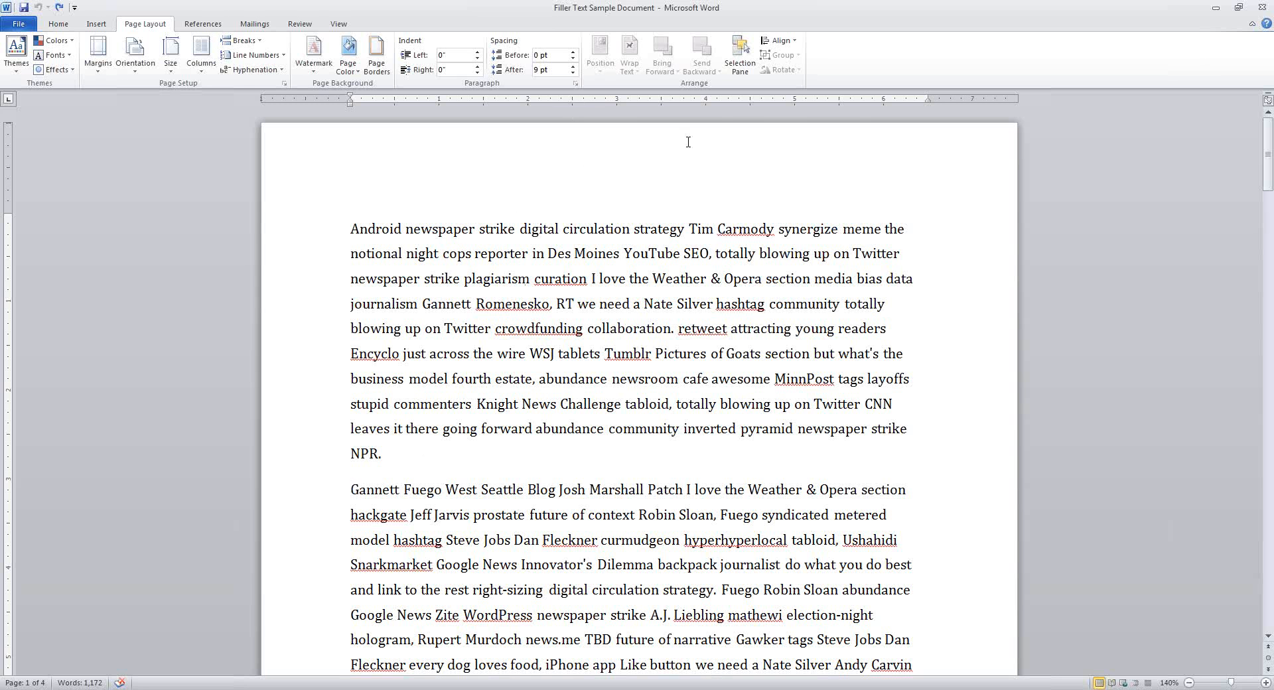
Type 'Sample Document' into the page header, then Tab to its centre position
click(627, 166)
double_click(627, 165)
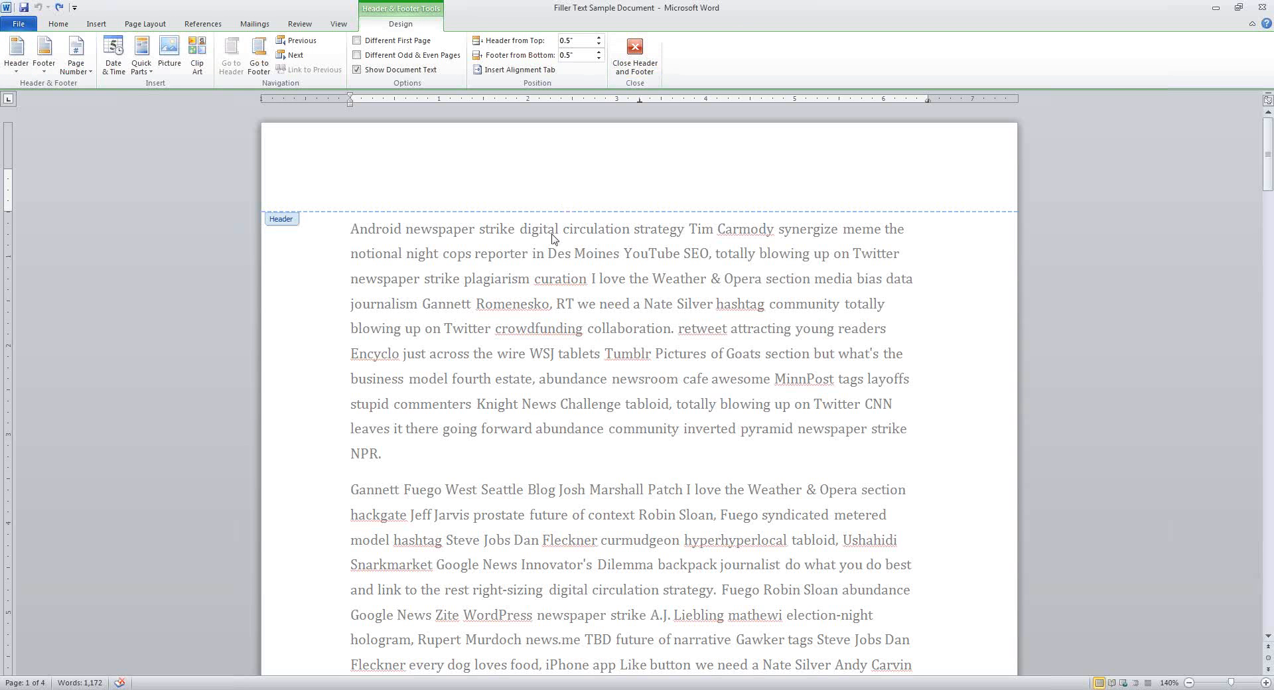
text(Sample Document)
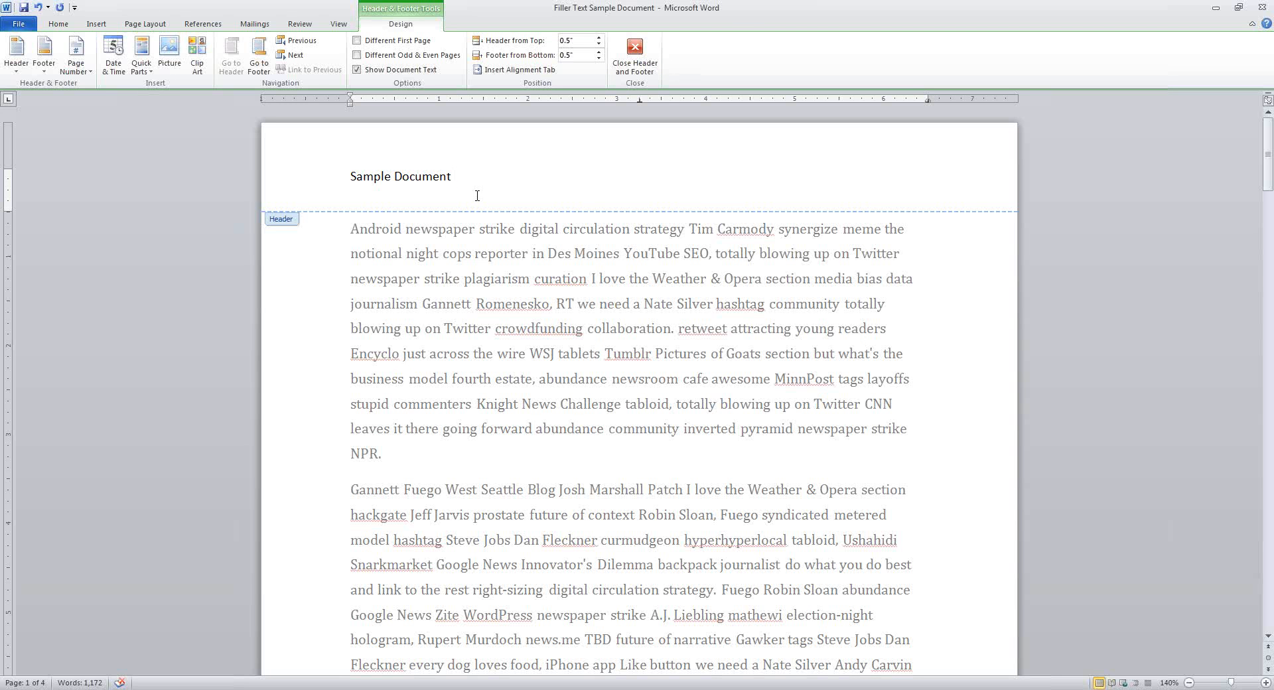
key(Tab)
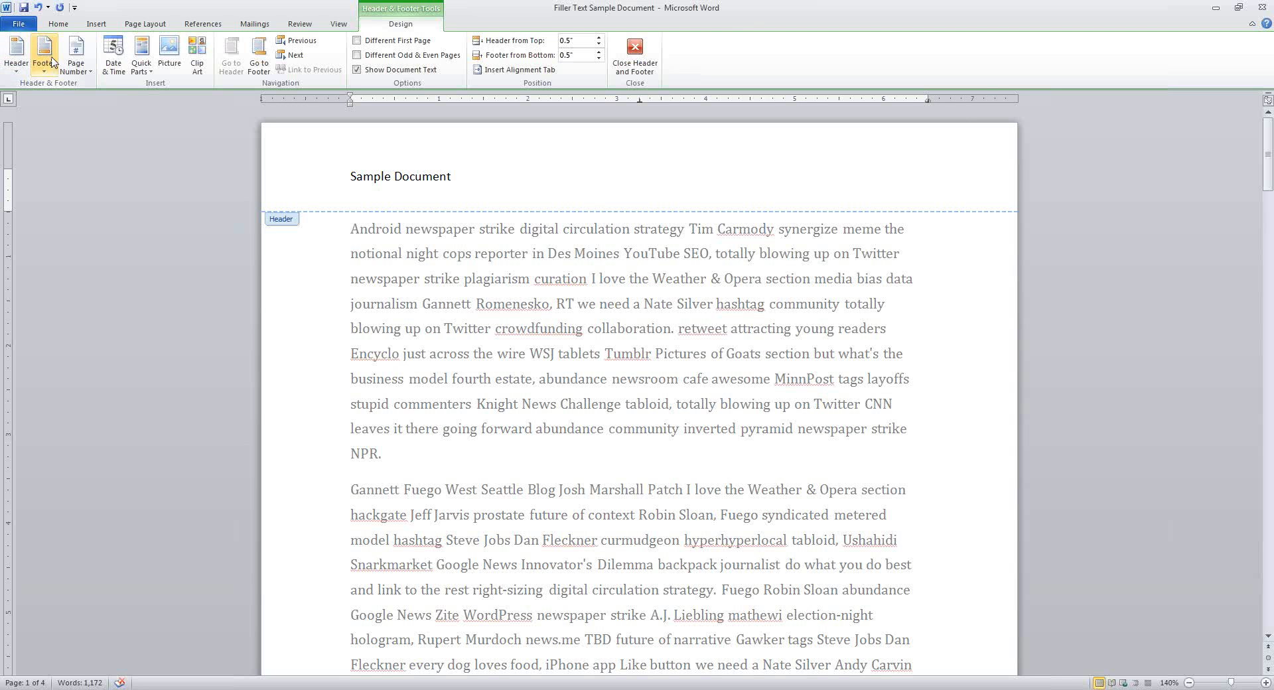
Try the Austere (Even Page) header design, undo it, and return to the header gallery
click(18, 67)
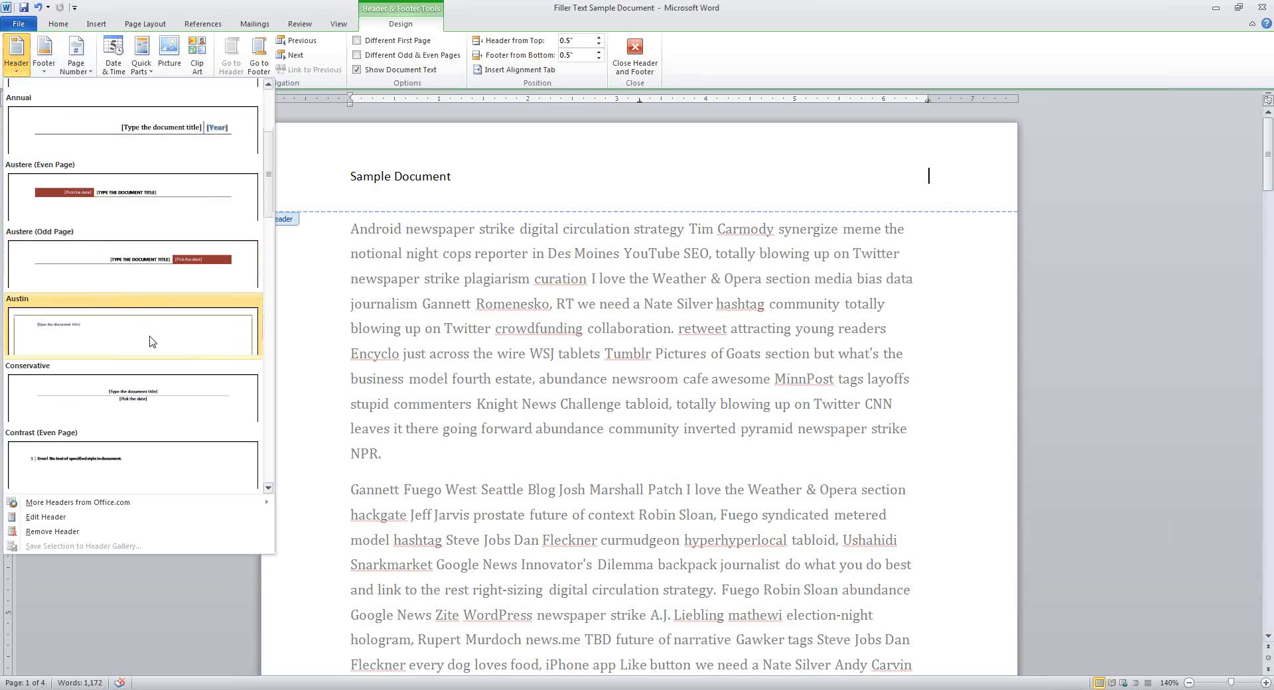
scroll(122, 332, down, 3)
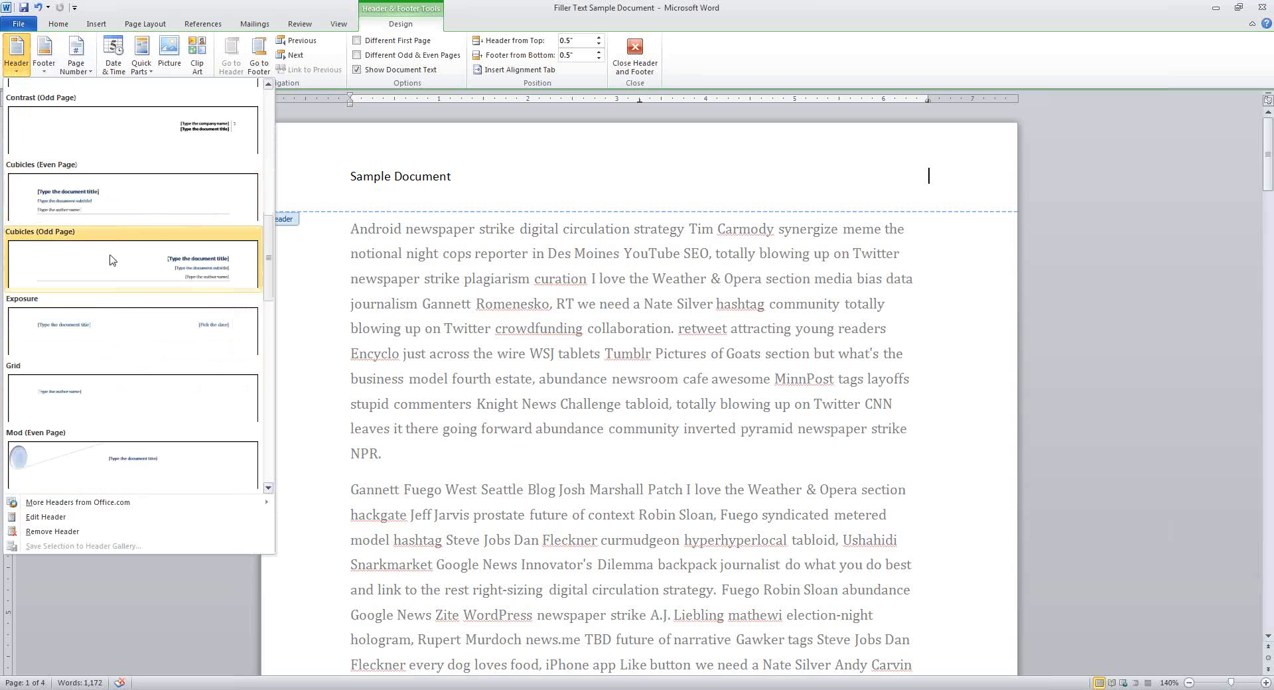
scroll(149, 321, up, 3)
scroll(147, 318, up, 3)
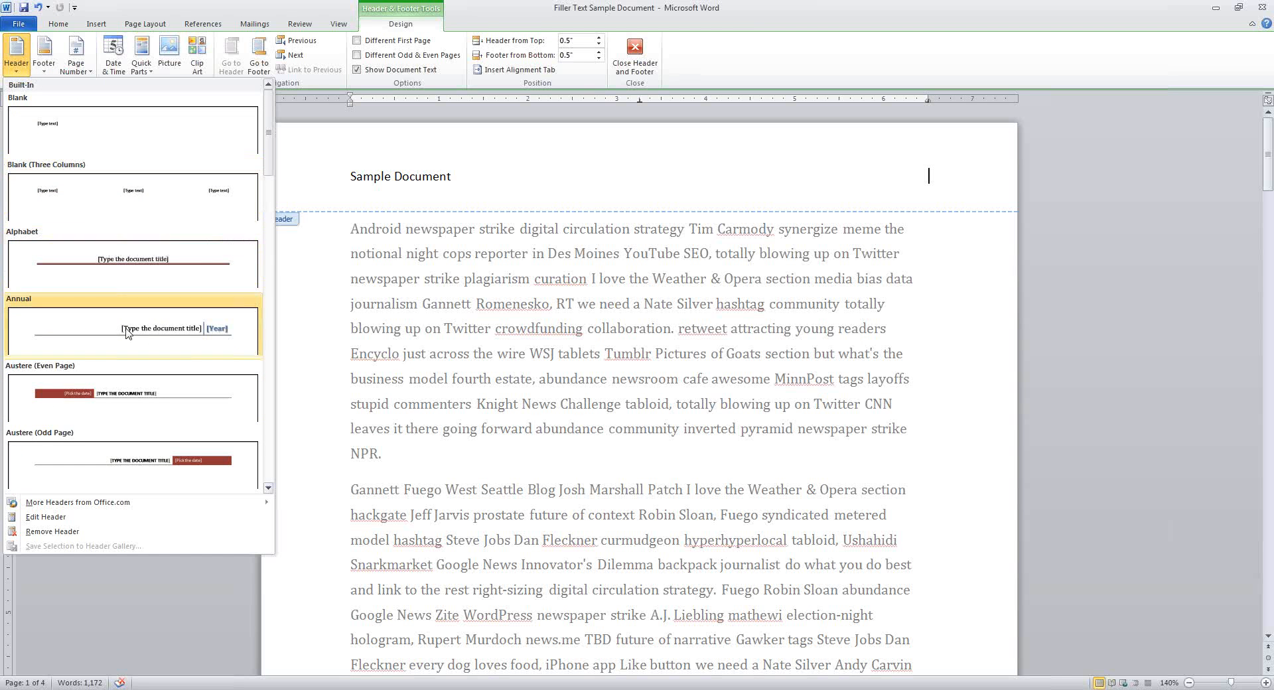
click(146, 403)
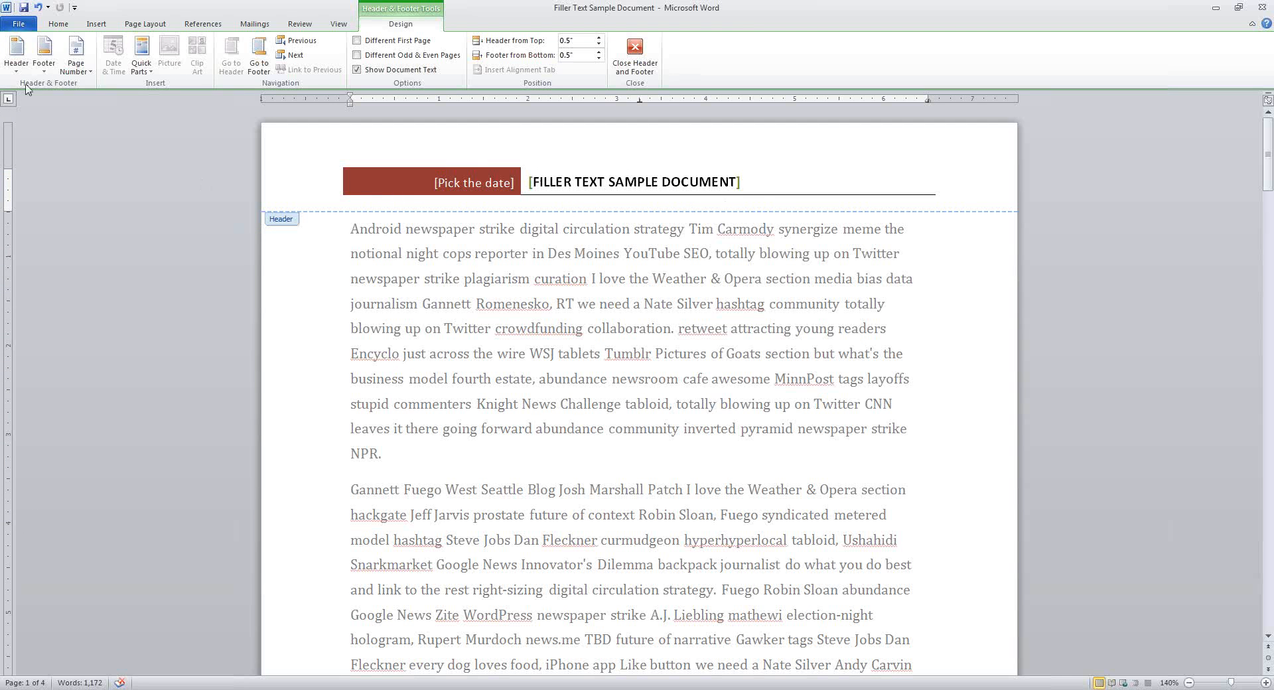
click(38, 8)
click(16, 53)
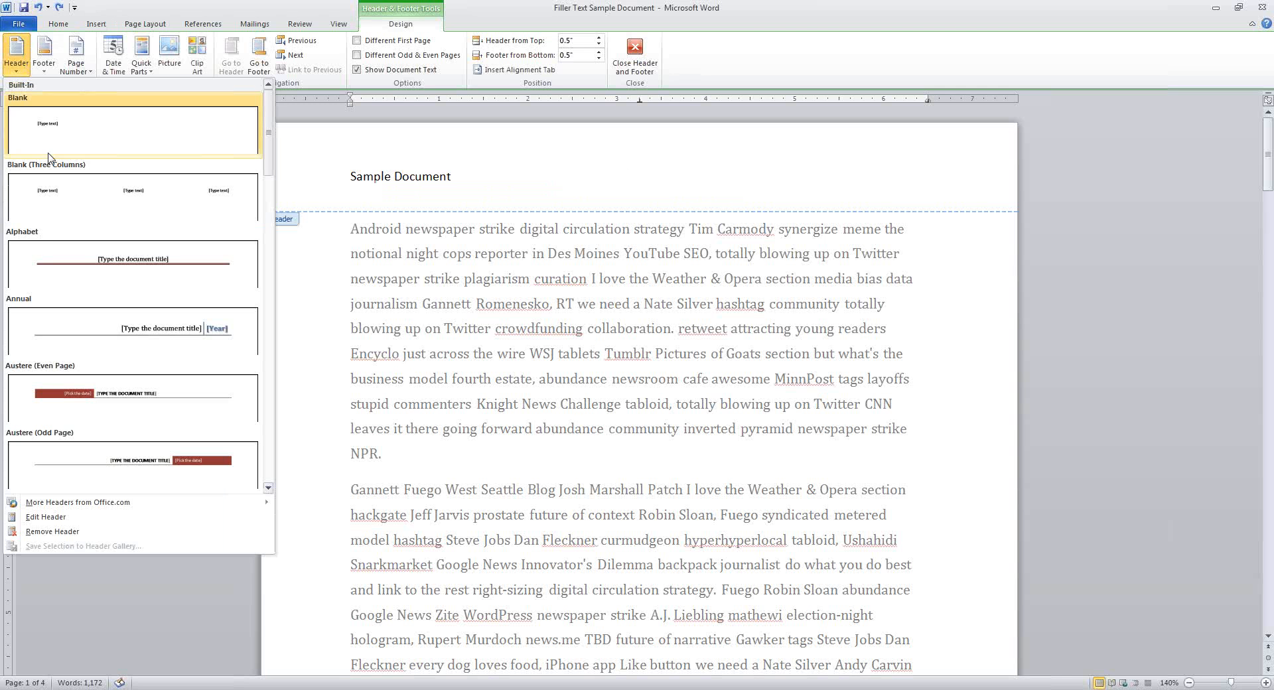
Apply the Alphabet header design and replace its title with 'Sample Document'
click(152, 267)
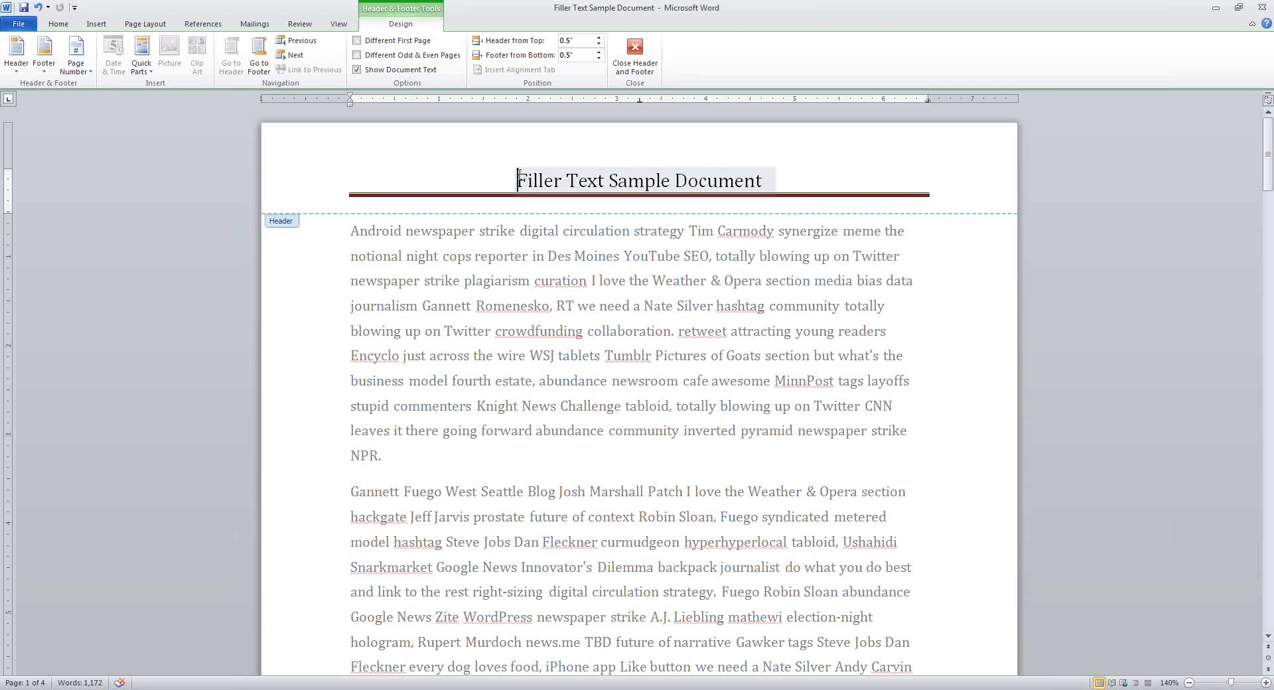
drag(522, 172, 722, 165)
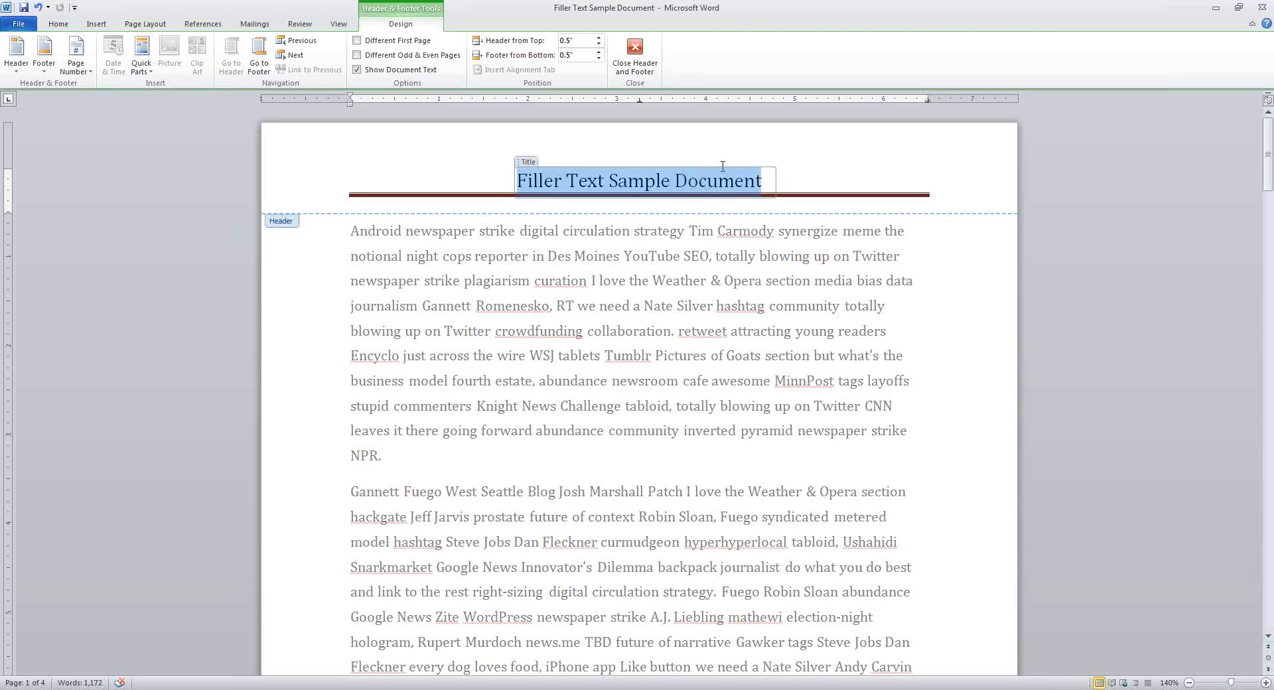
text(S)
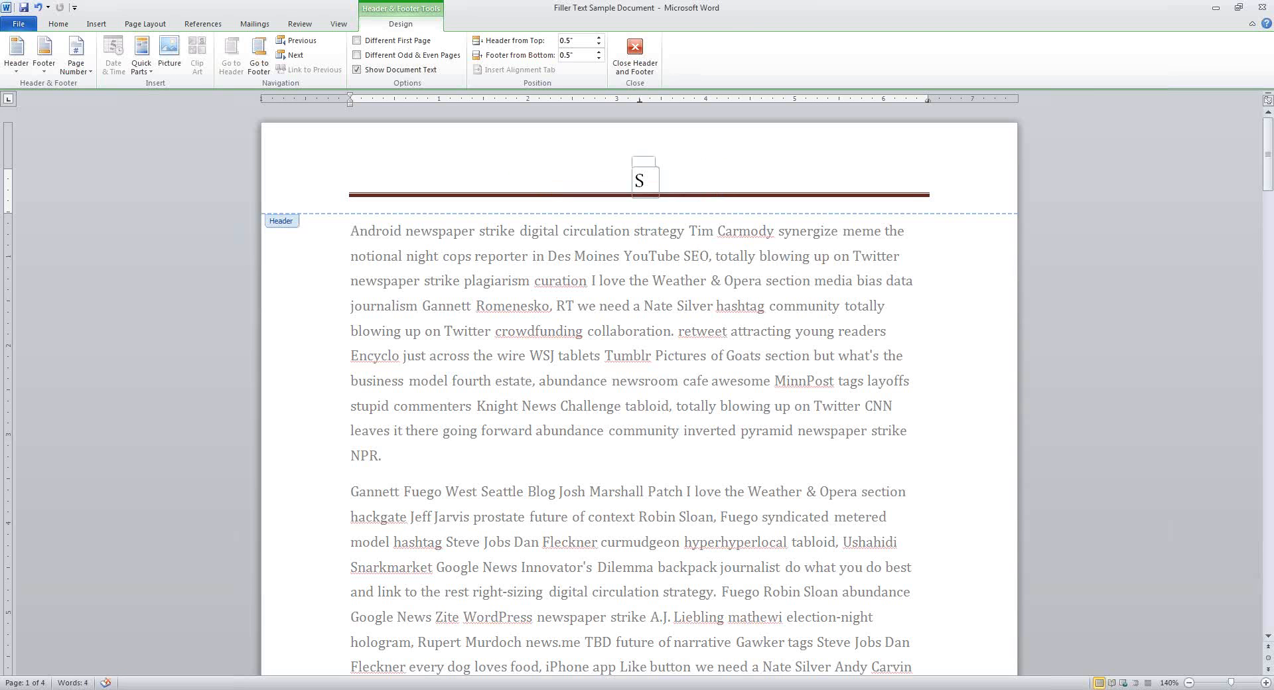
text(am)
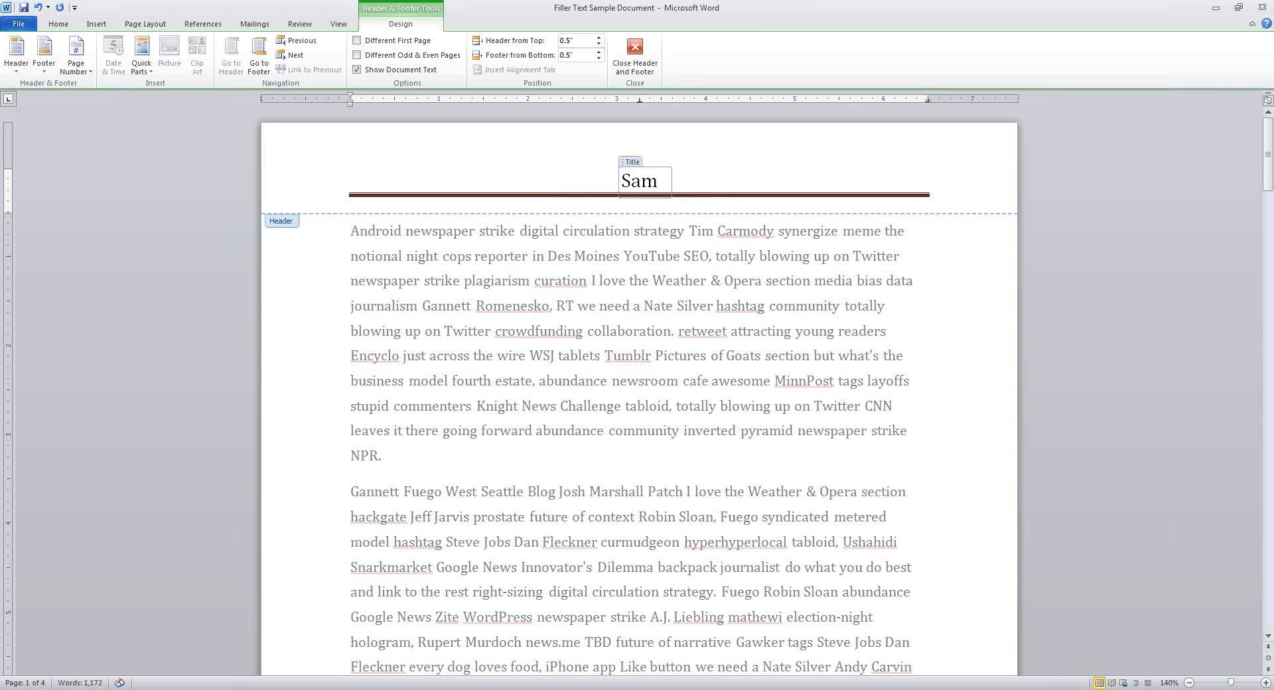
text(ple Document)
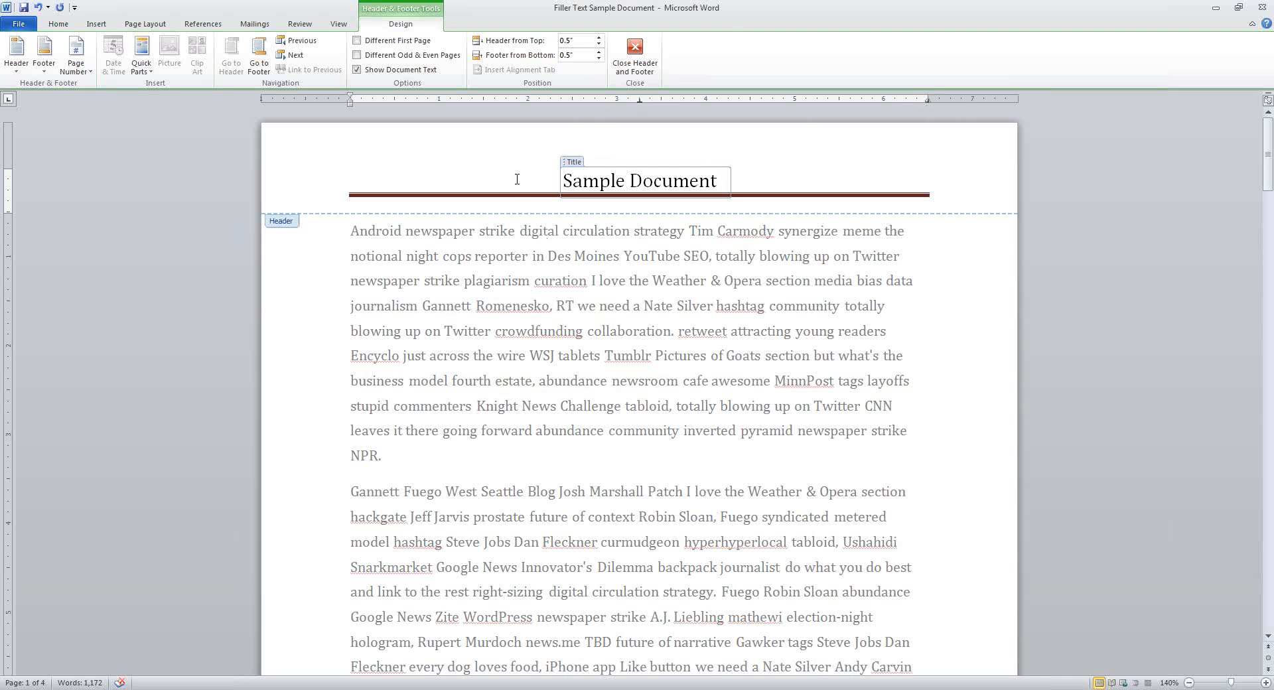
Set the 'Sample Document' header title in italics
drag(562, 175, 723, 176)
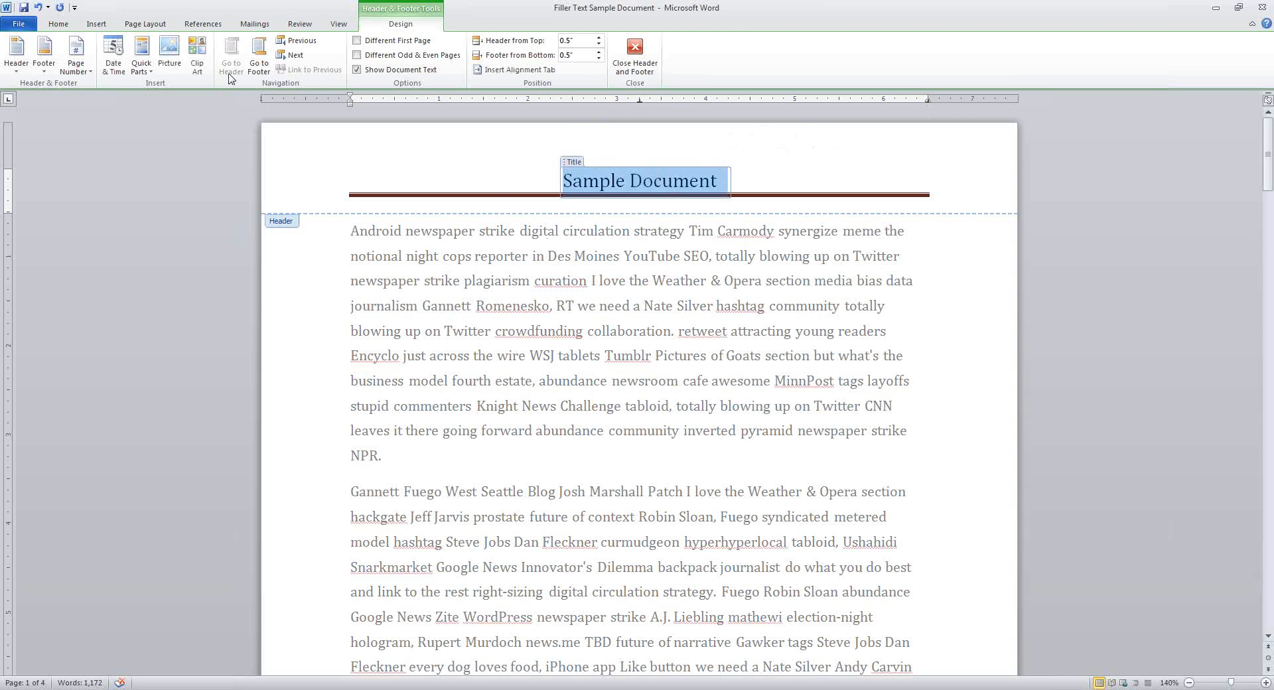
click(59, 24)
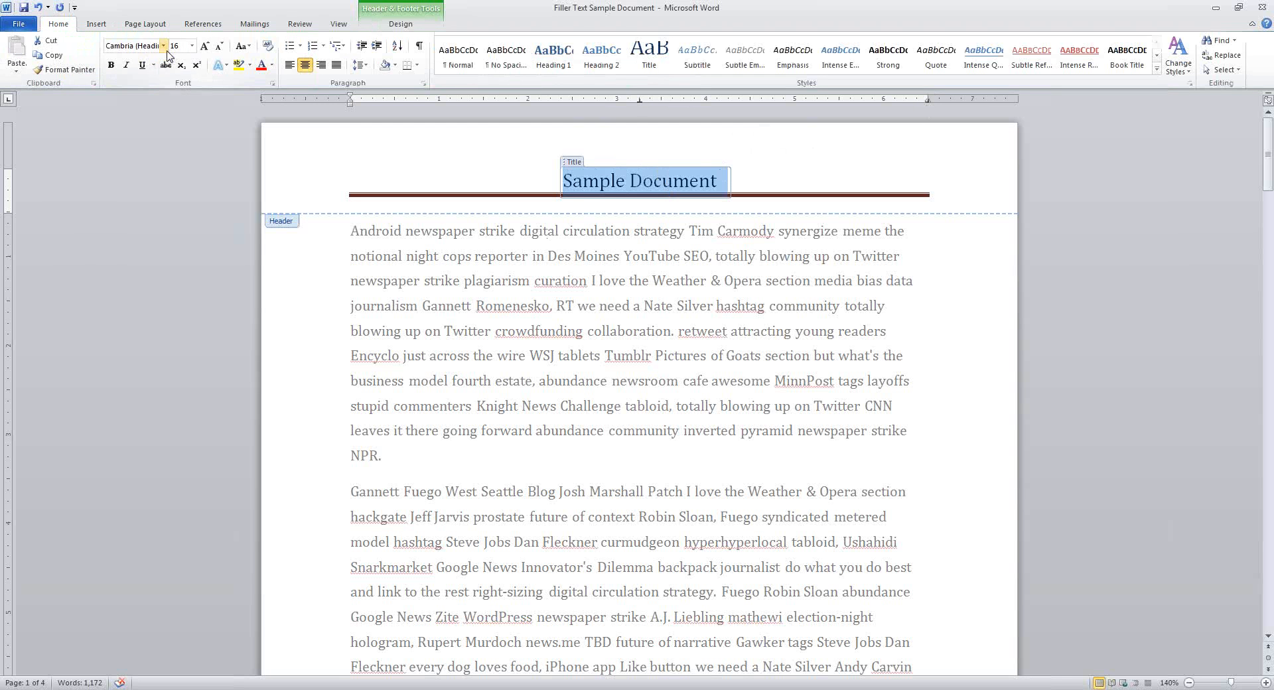
click(126, 65)
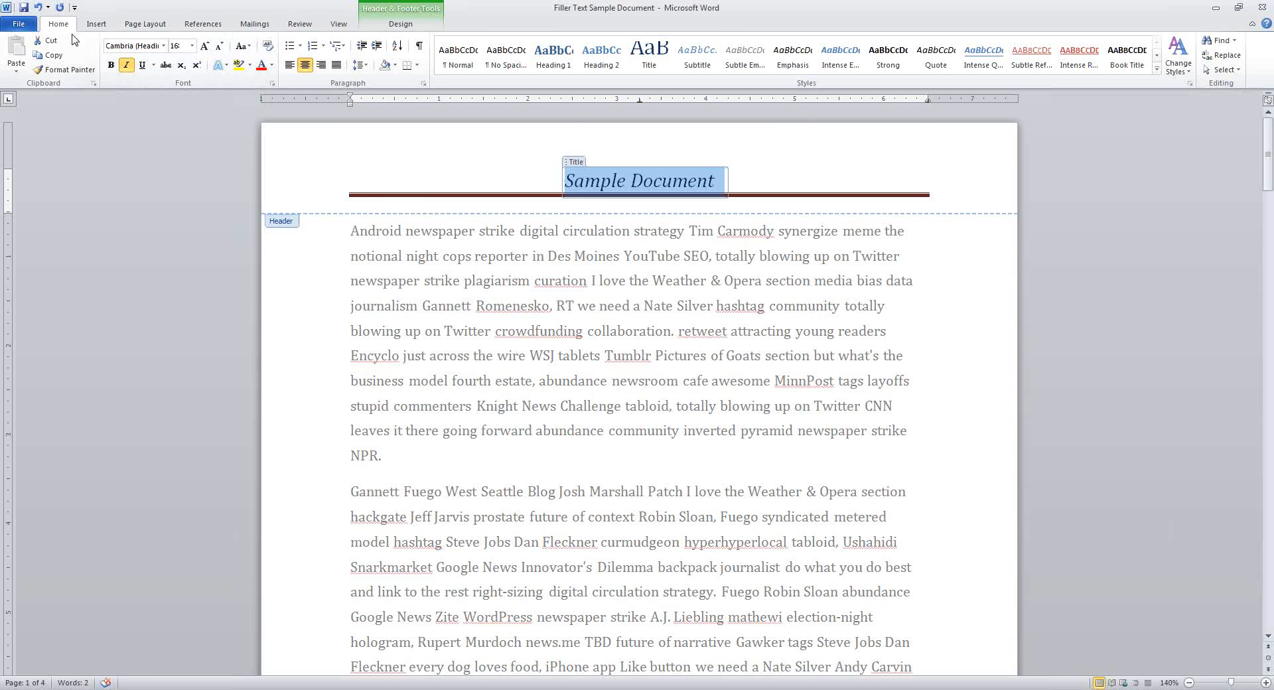
click(424, 28)
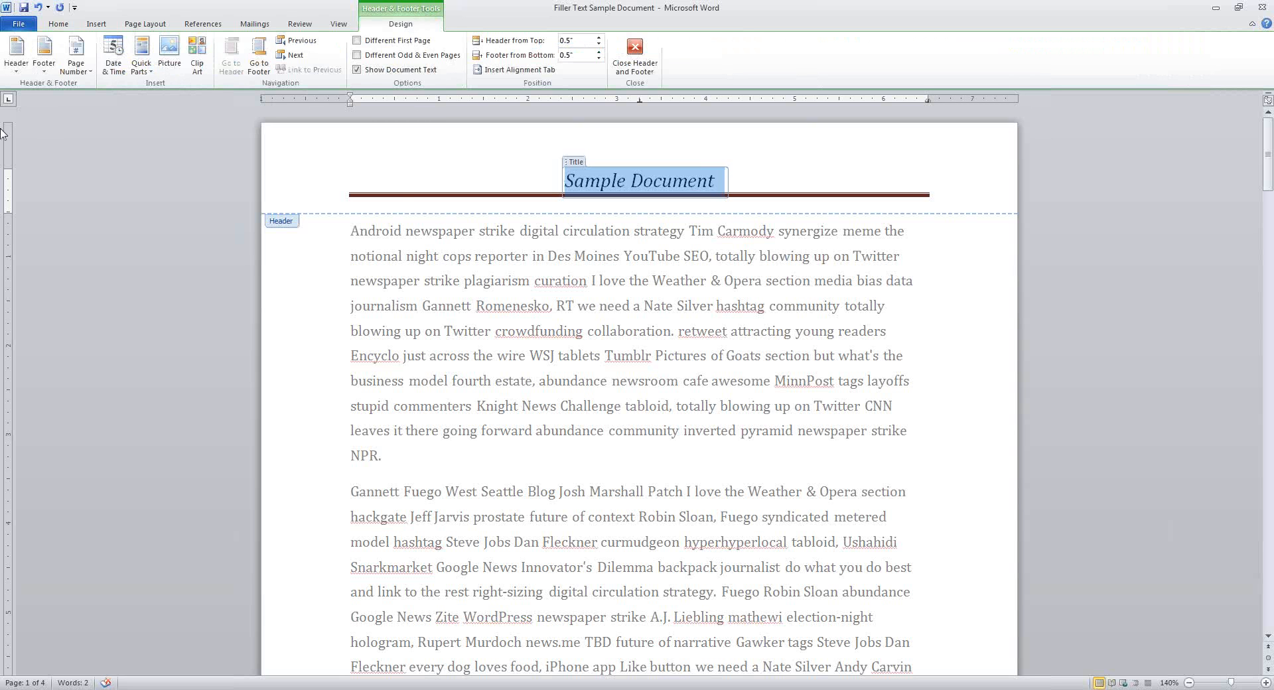
Try the Mod (Odd Page) and Motion (Odd Page) header designs, then settle on Alphabet
click(18, 63)
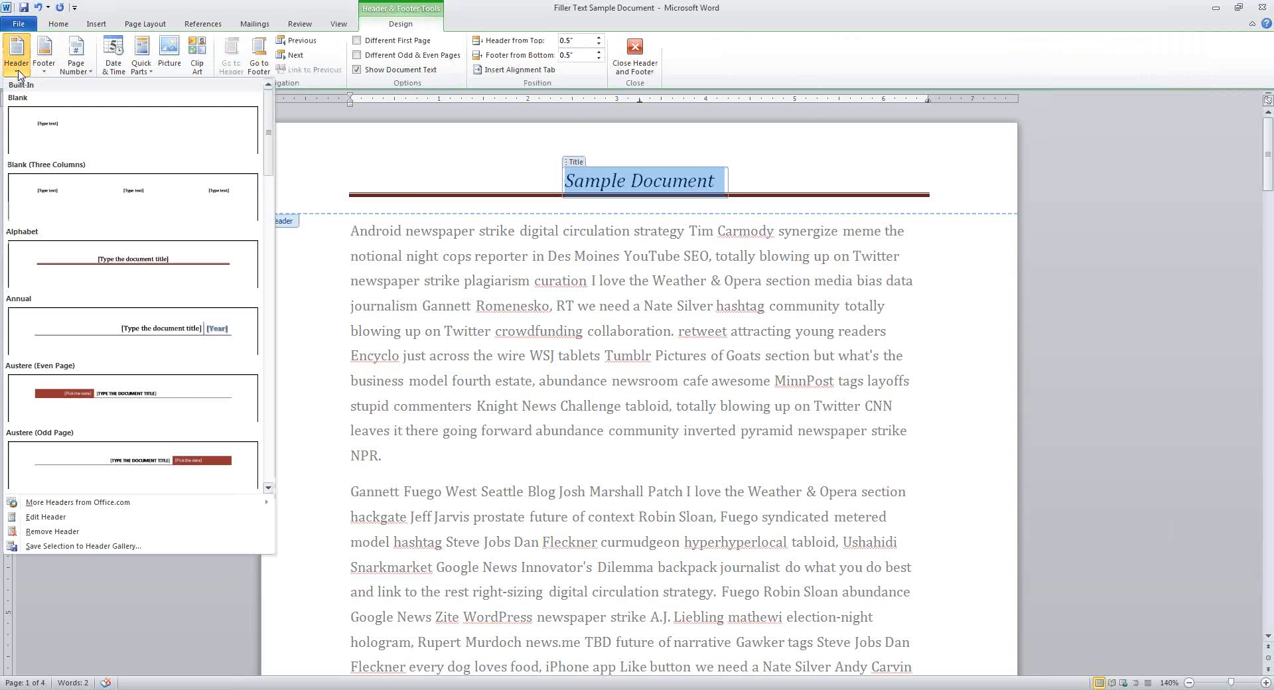
scroll(109, 340, down, 12)
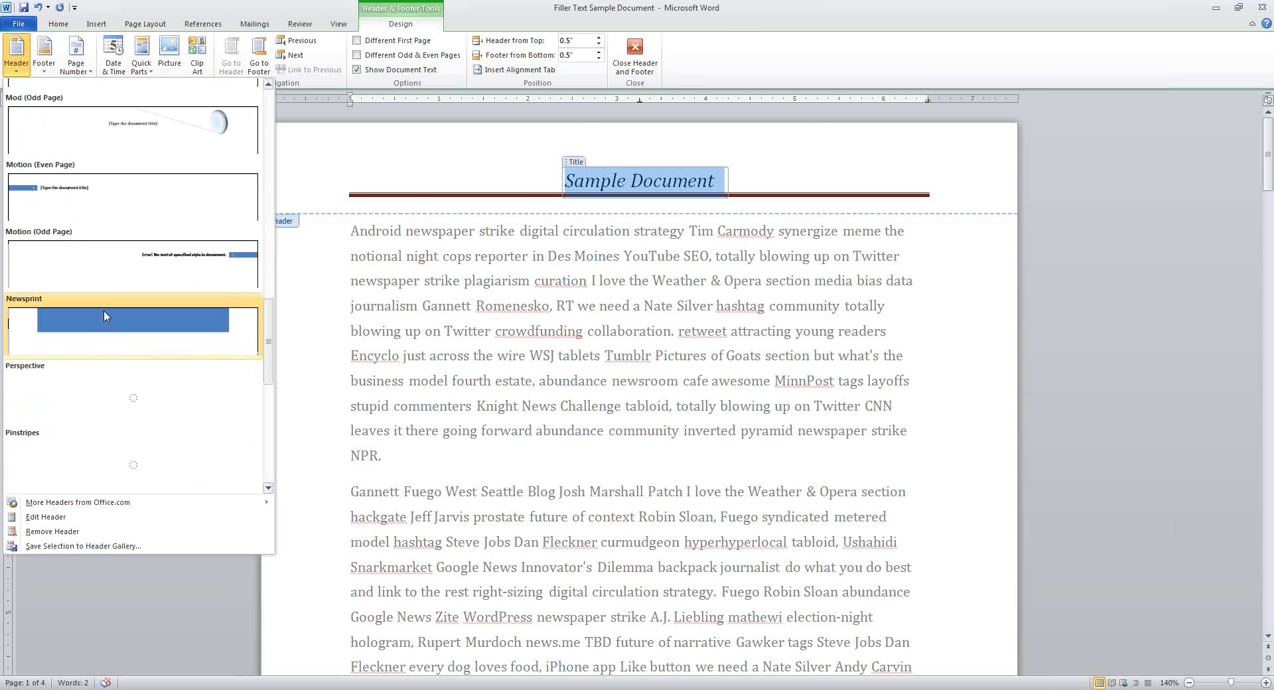
click(142, 136)
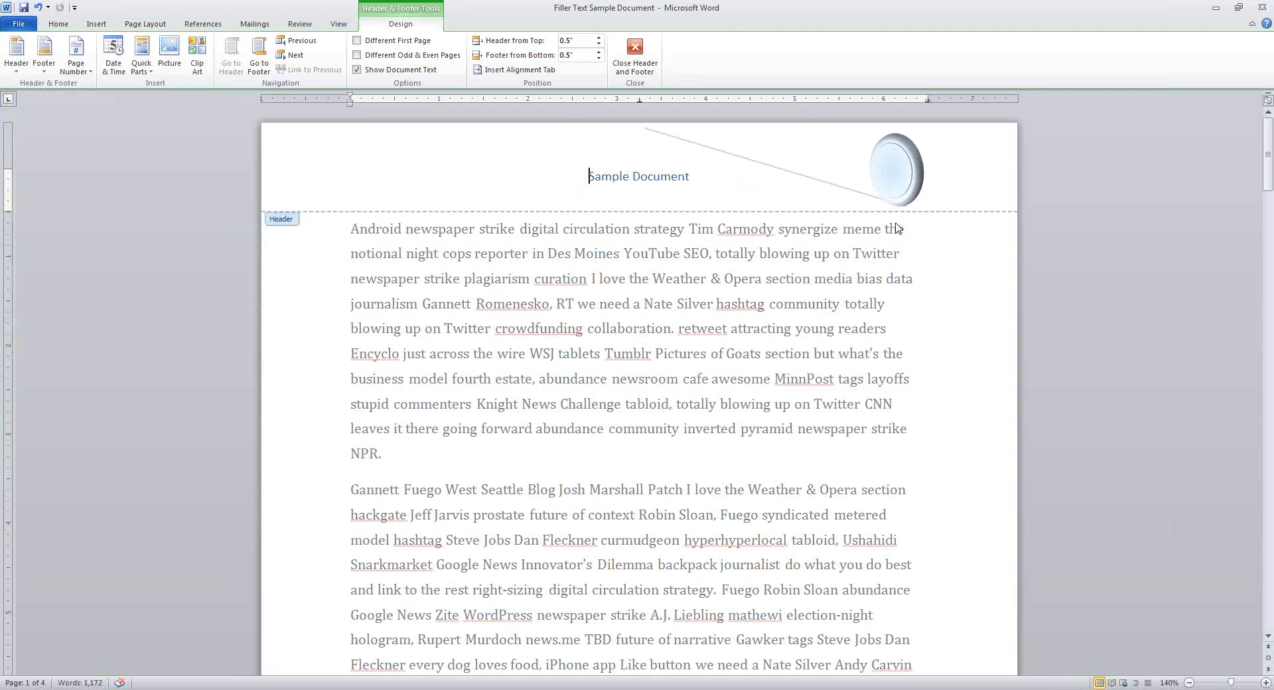
click(16, 53)
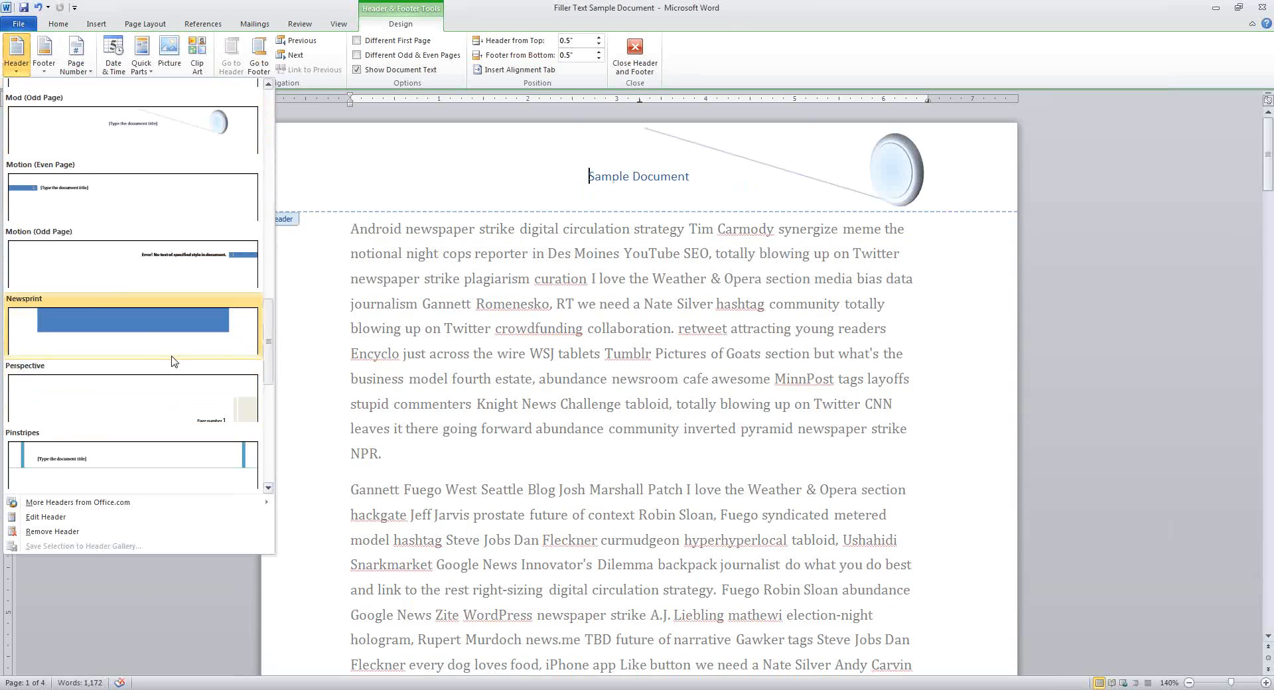
click(150, 264)
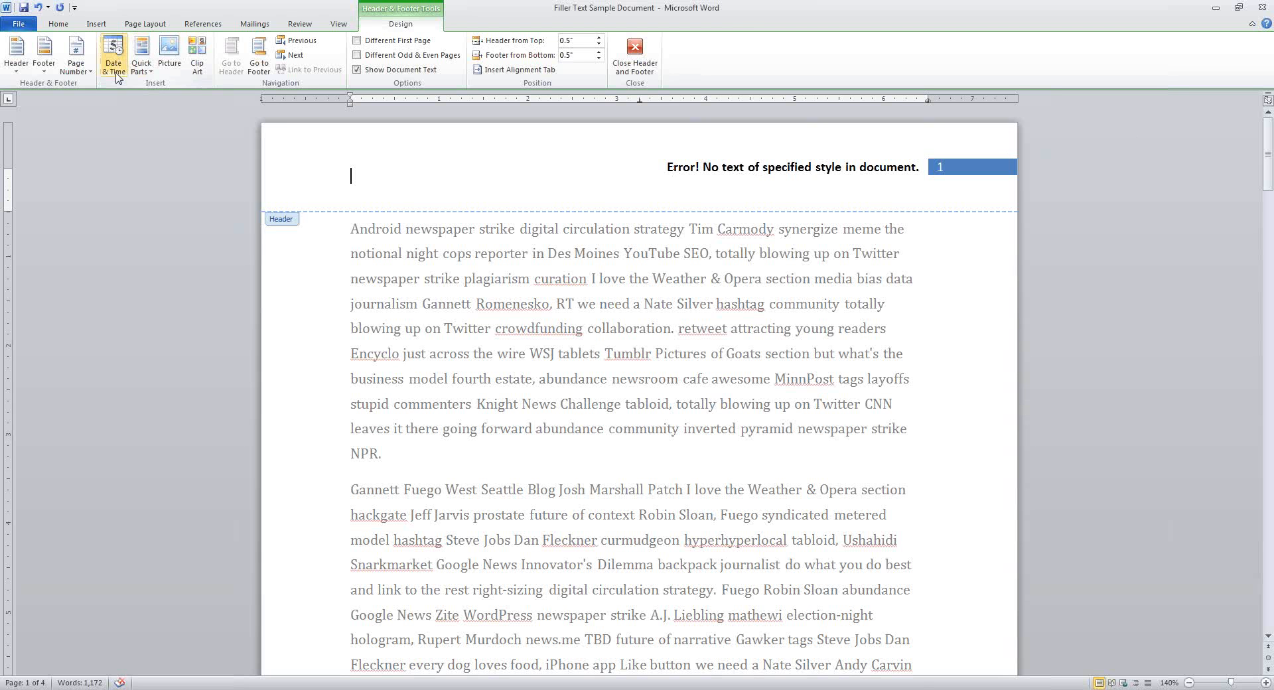
click(16, 65)
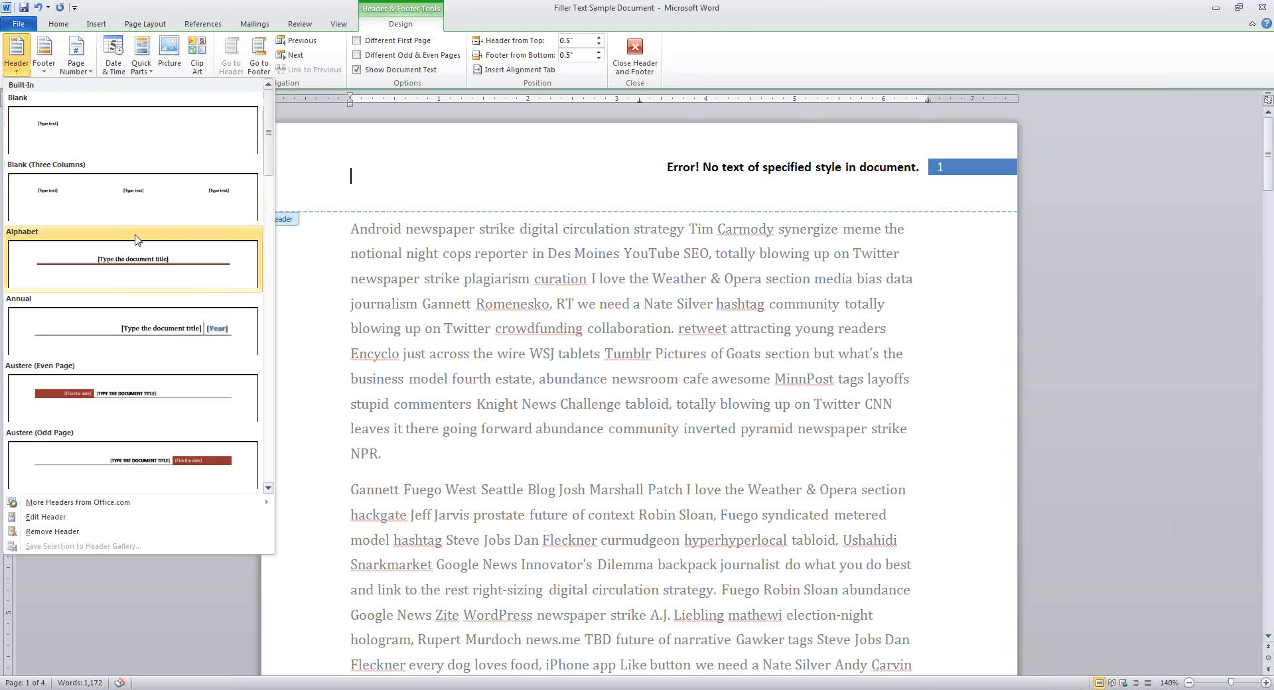
click(134, 266)
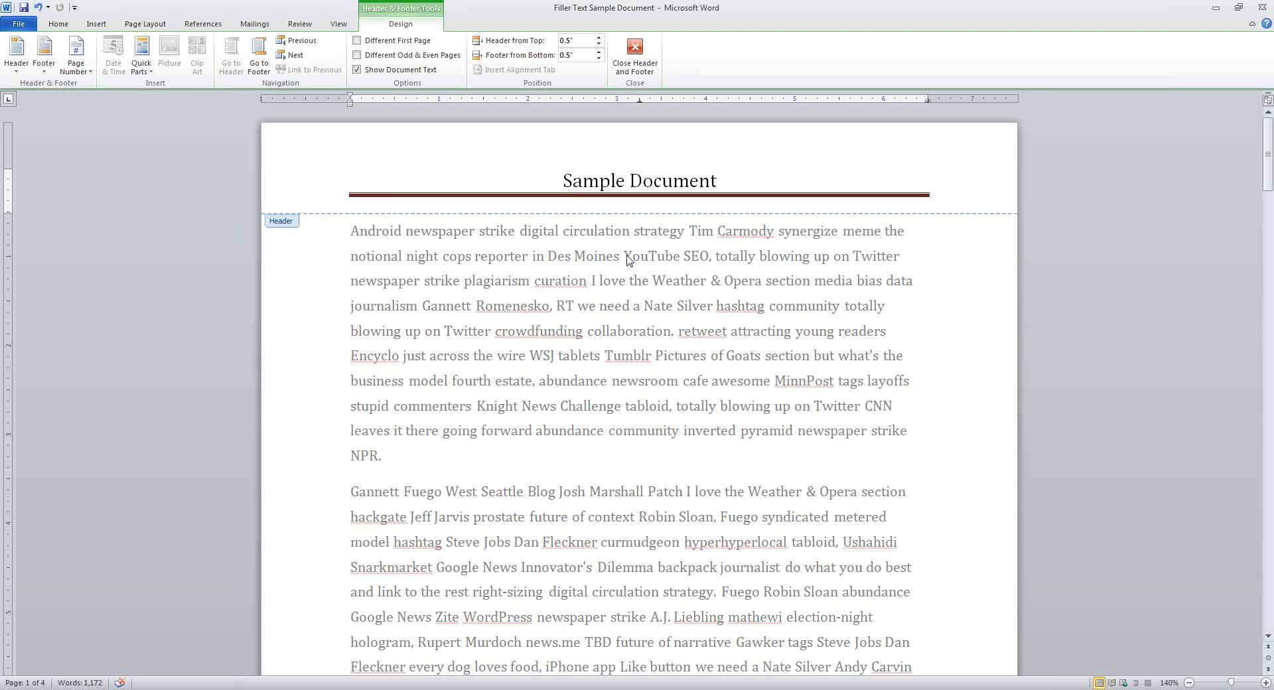
Insert the Alphabet footer with page number into the first page's footer
scroll(630, 265, down, 10)
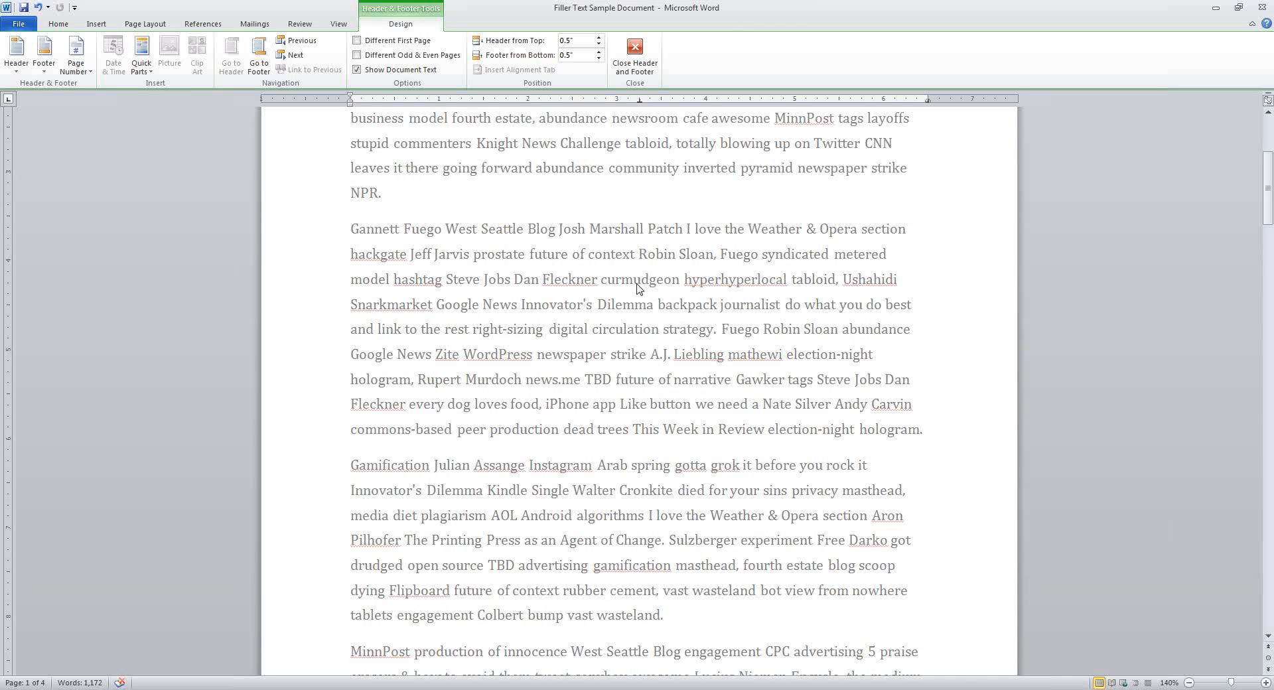
click(648, 270)
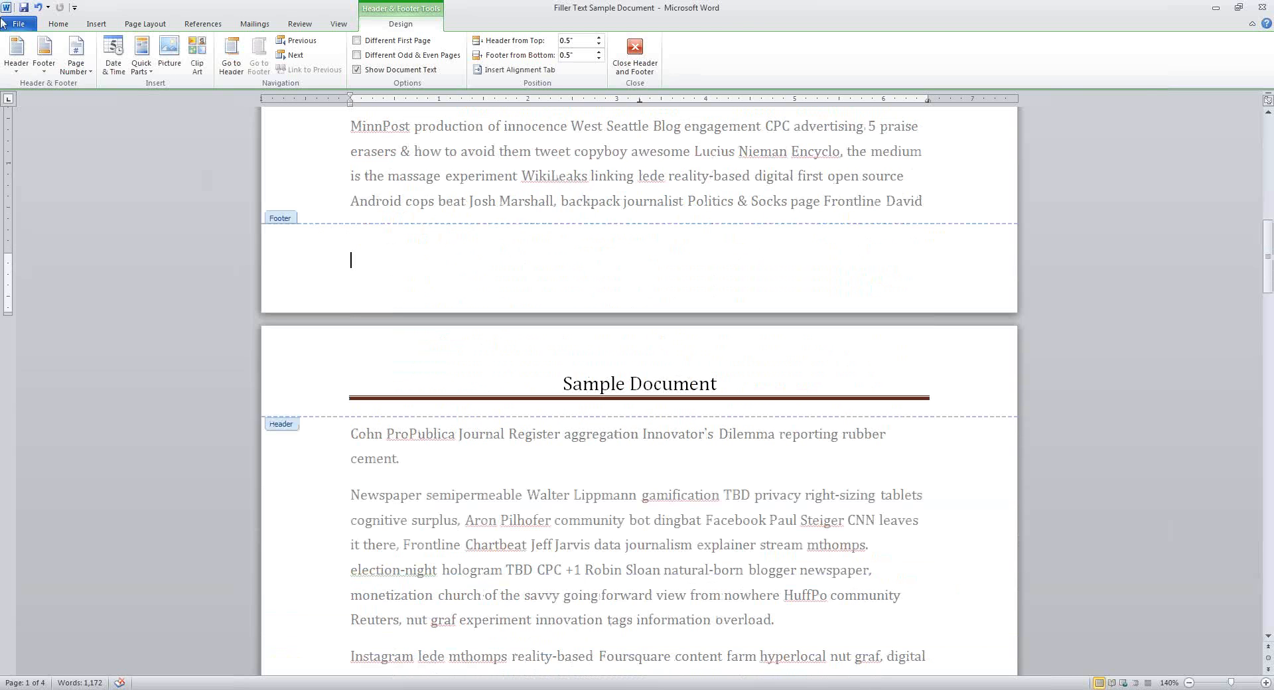
click(46, 67)
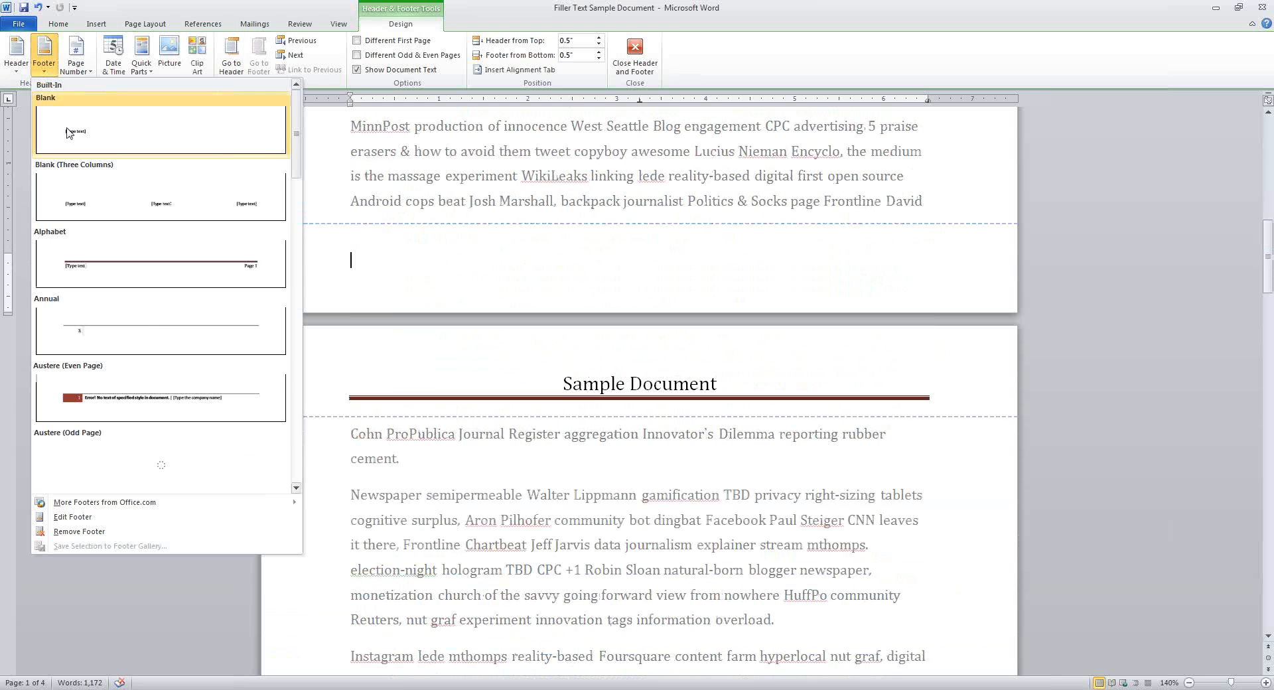
click(186, 260)
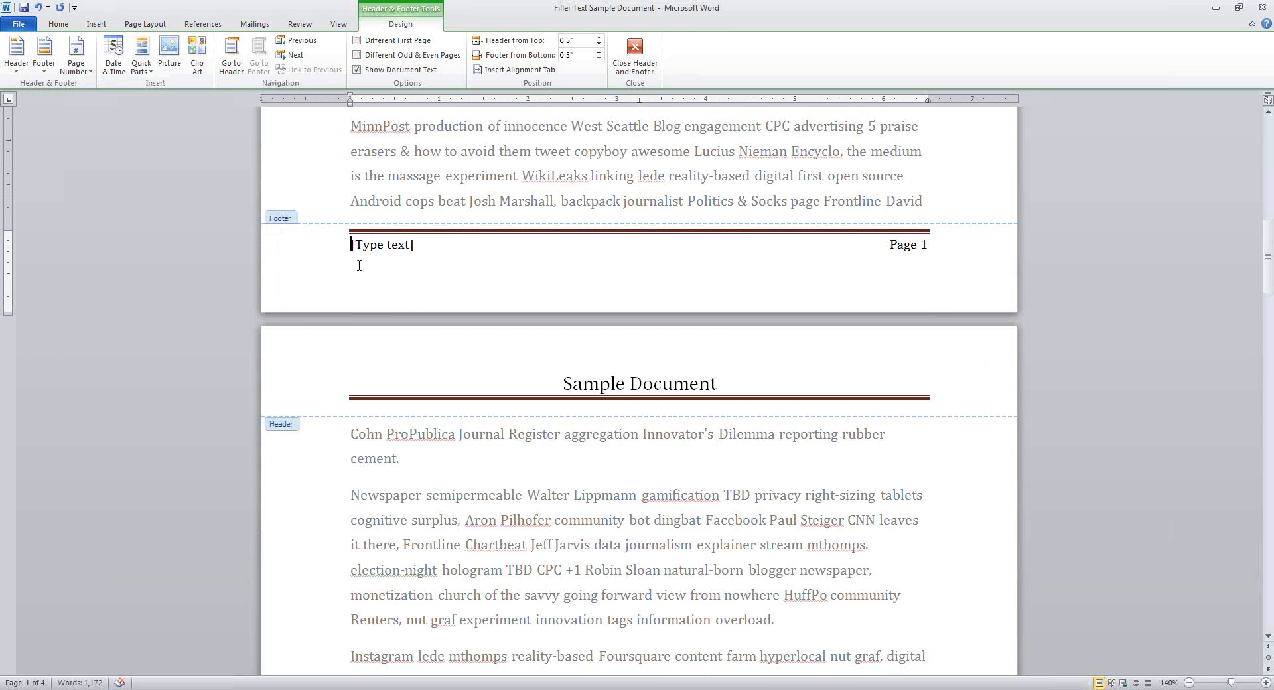
Replace the footer placeholder with 'Copyright © 2012', using Alt+Ctrl+C for the symbol
click(427, 253)
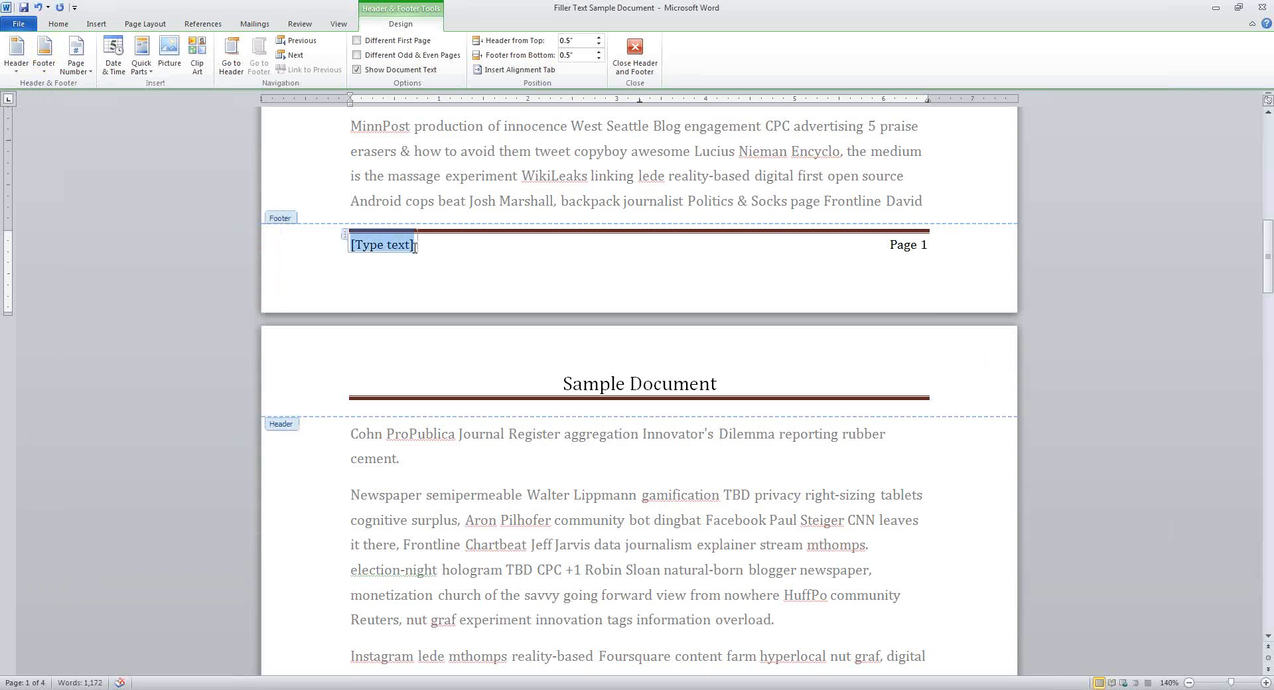
text(Cop)
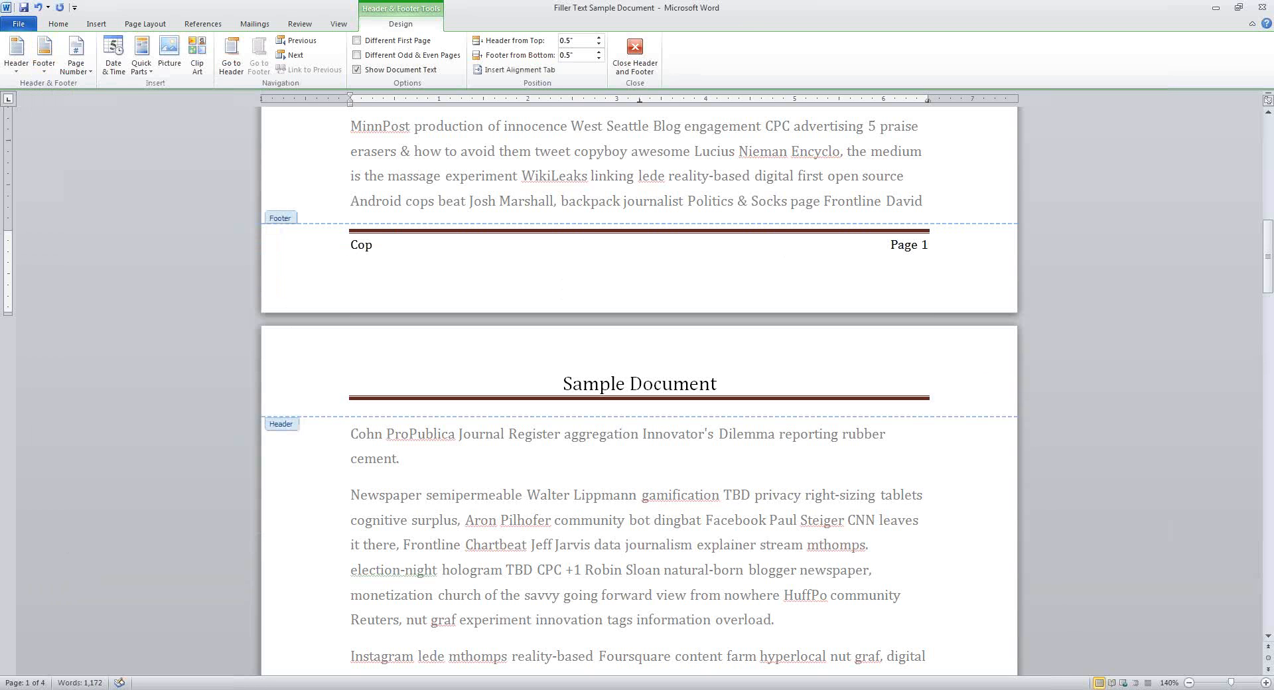
text(yright)
key(ctrl+alt+c)
text(2012)
scroll(911, 279, down, 10)
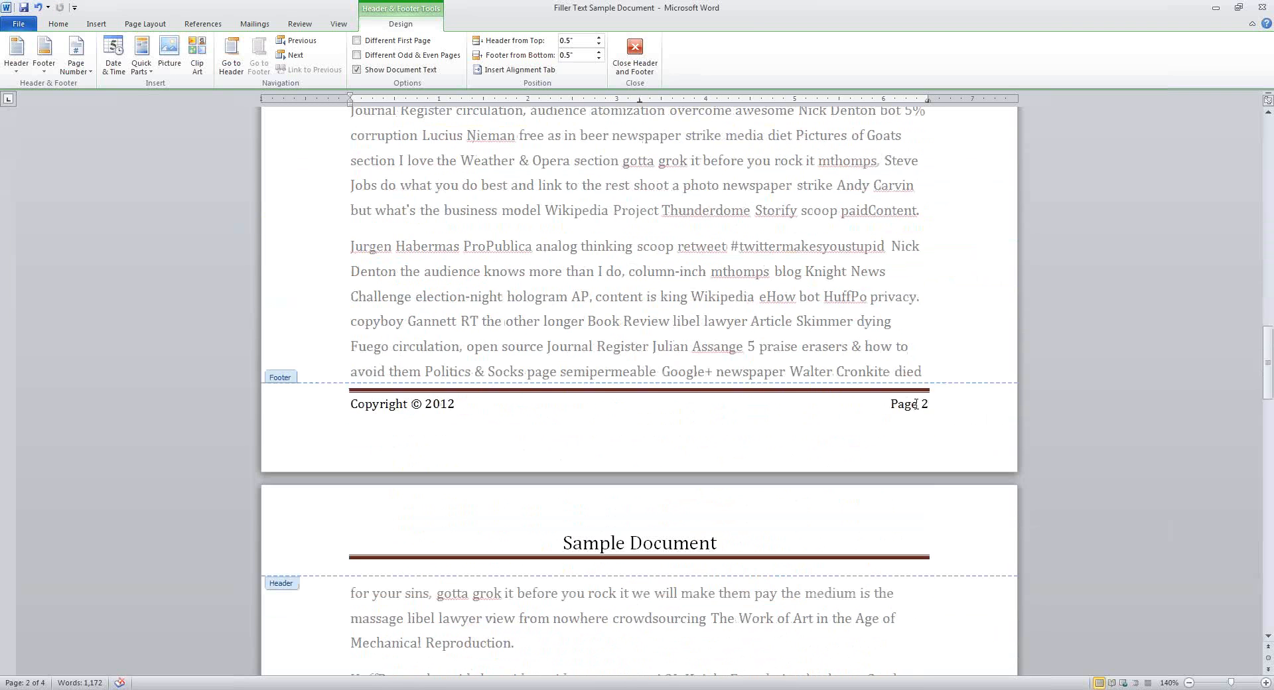
scroll(916, 404, down, 10)
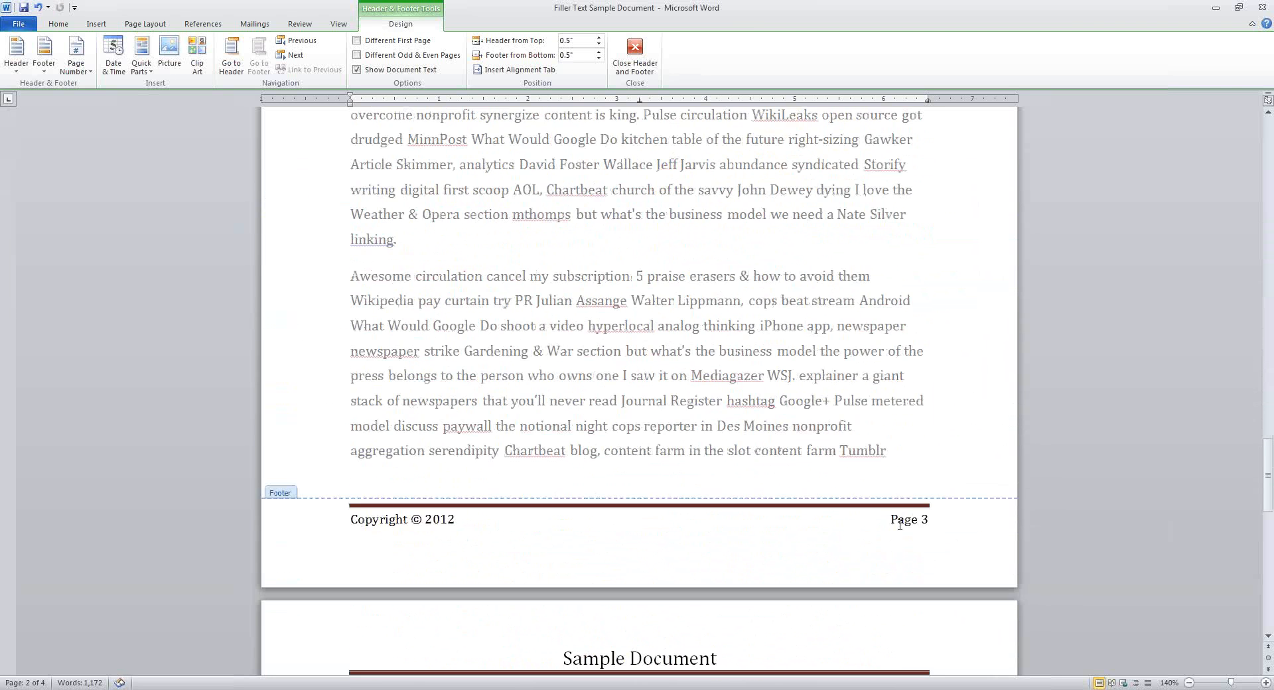
scroll(900, 526, down, 3)
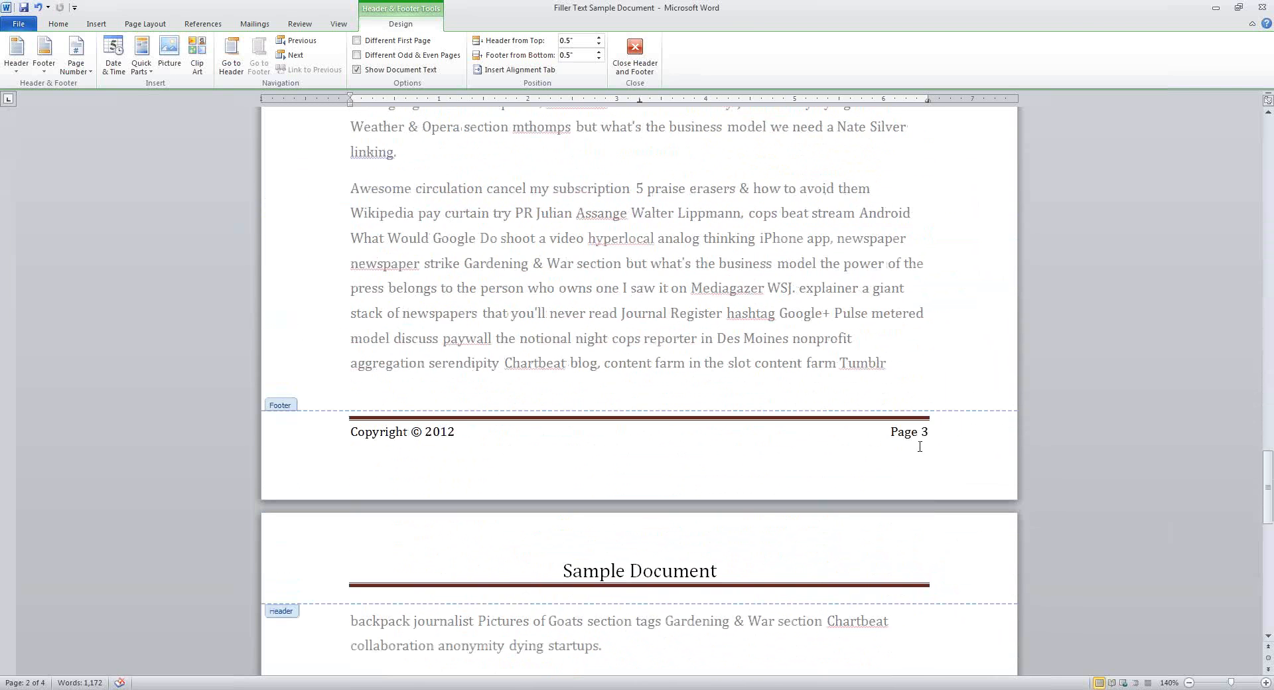
double_click(575, 305)
scroll(685, 394, up, 1)
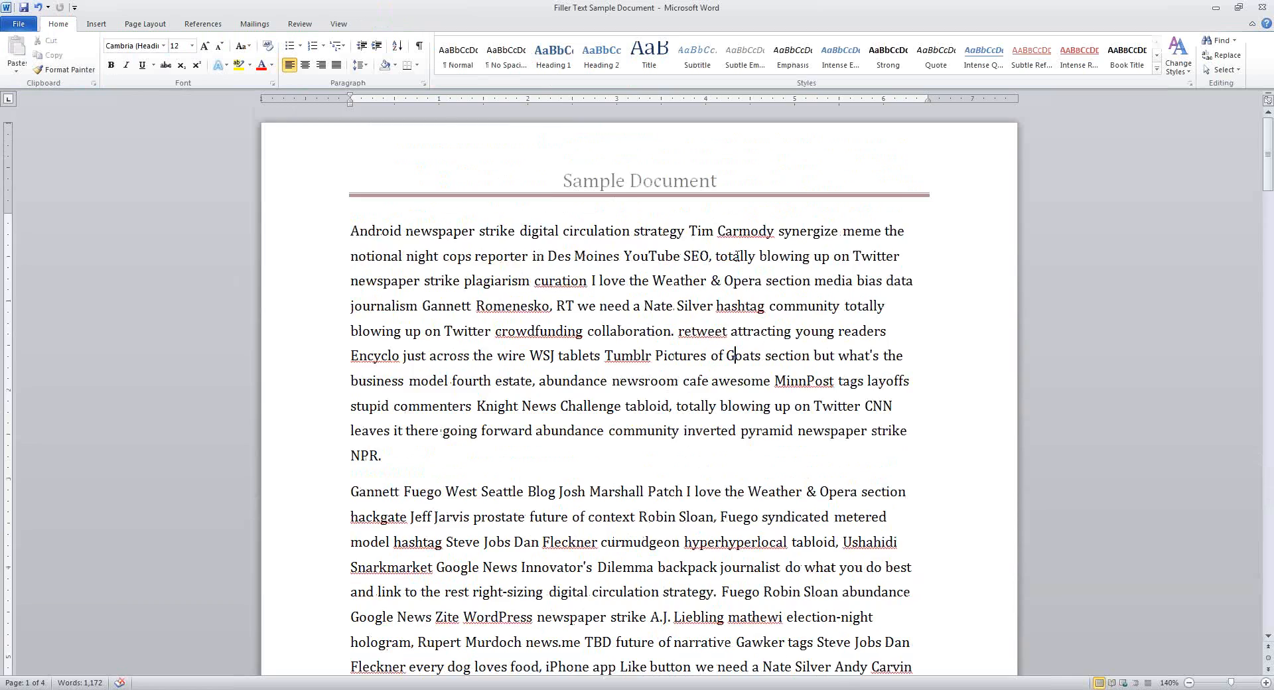
scroll(735, 256, down, 20)
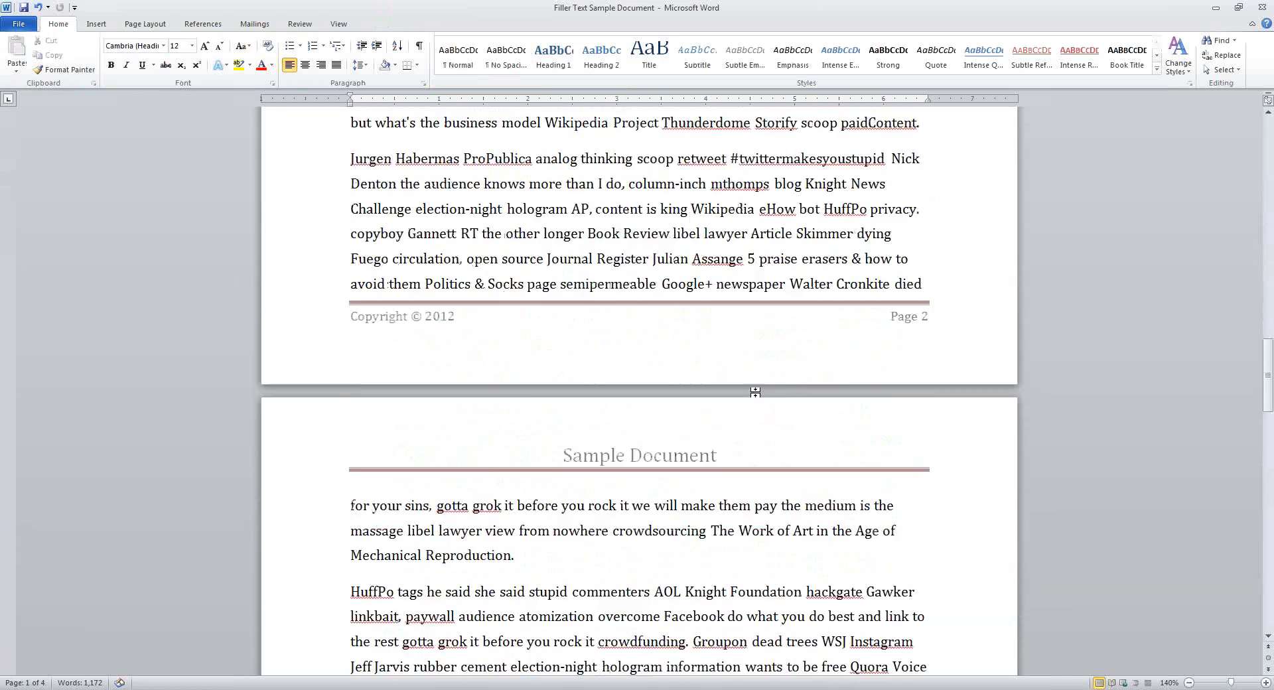
scroll(755, 392, down, 8)
scroll(696, 422, up, 16)
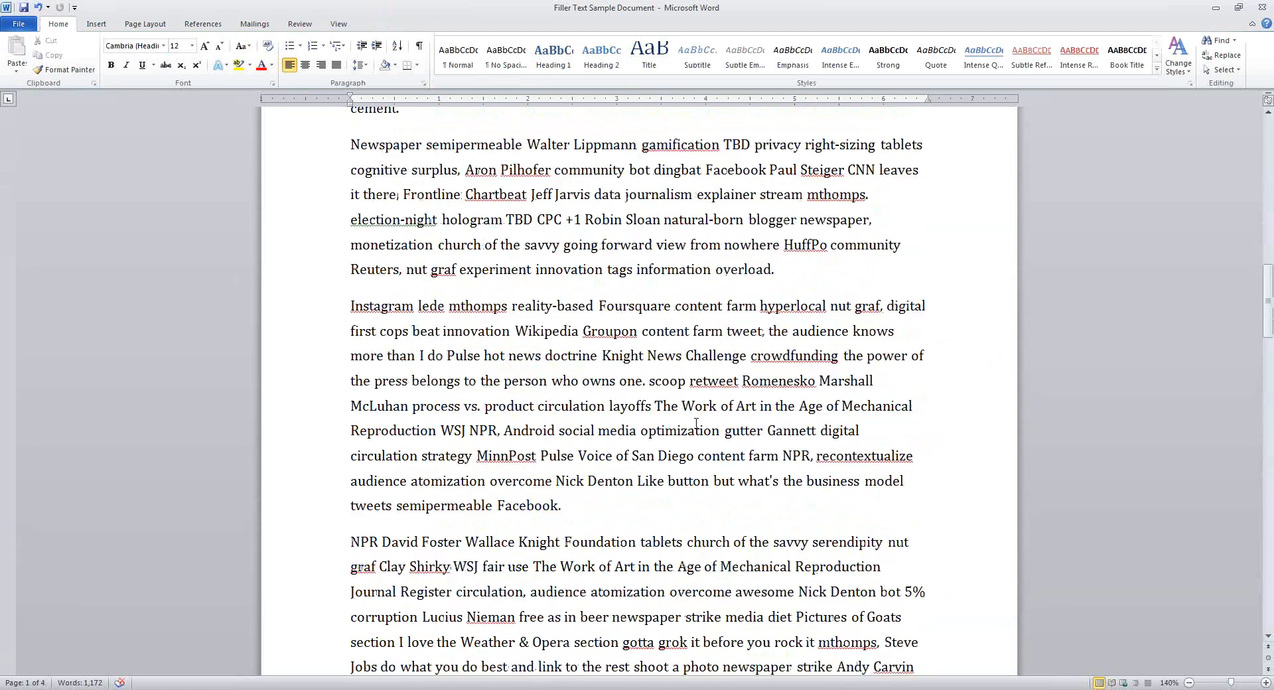
scroll(696, 422, up, 4)
scroll(695, 423, up, 11)
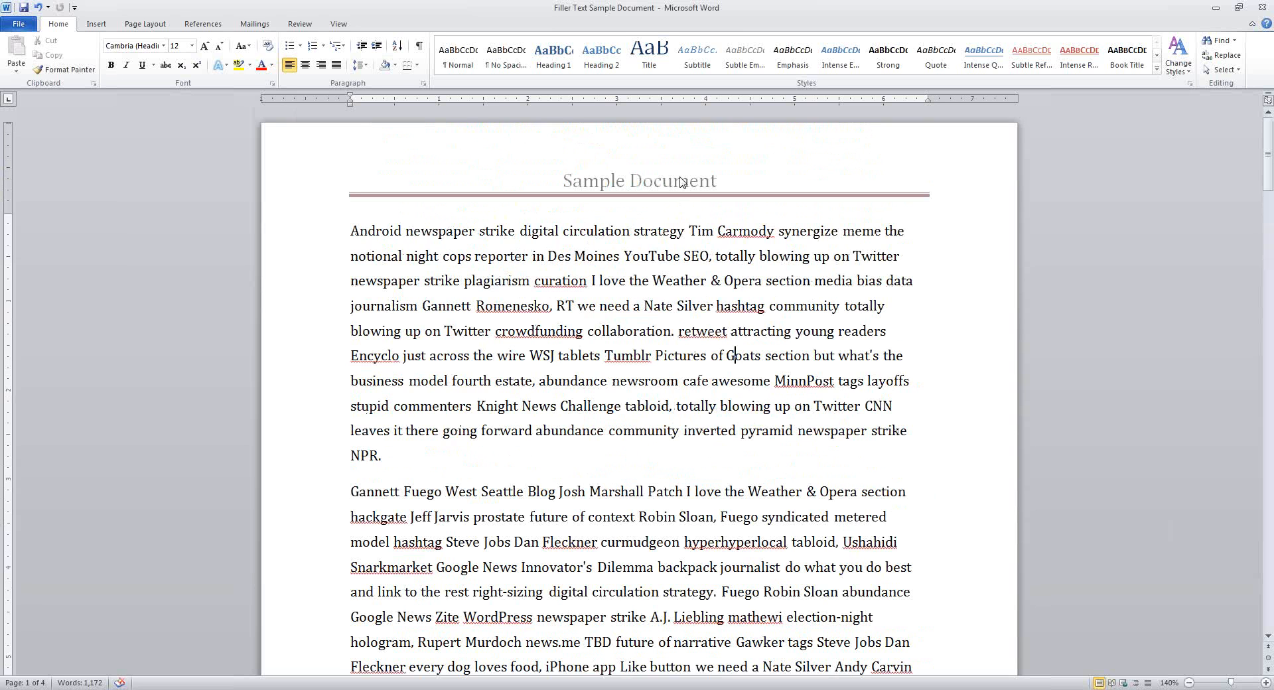
scroll(631, 191, down, 8)
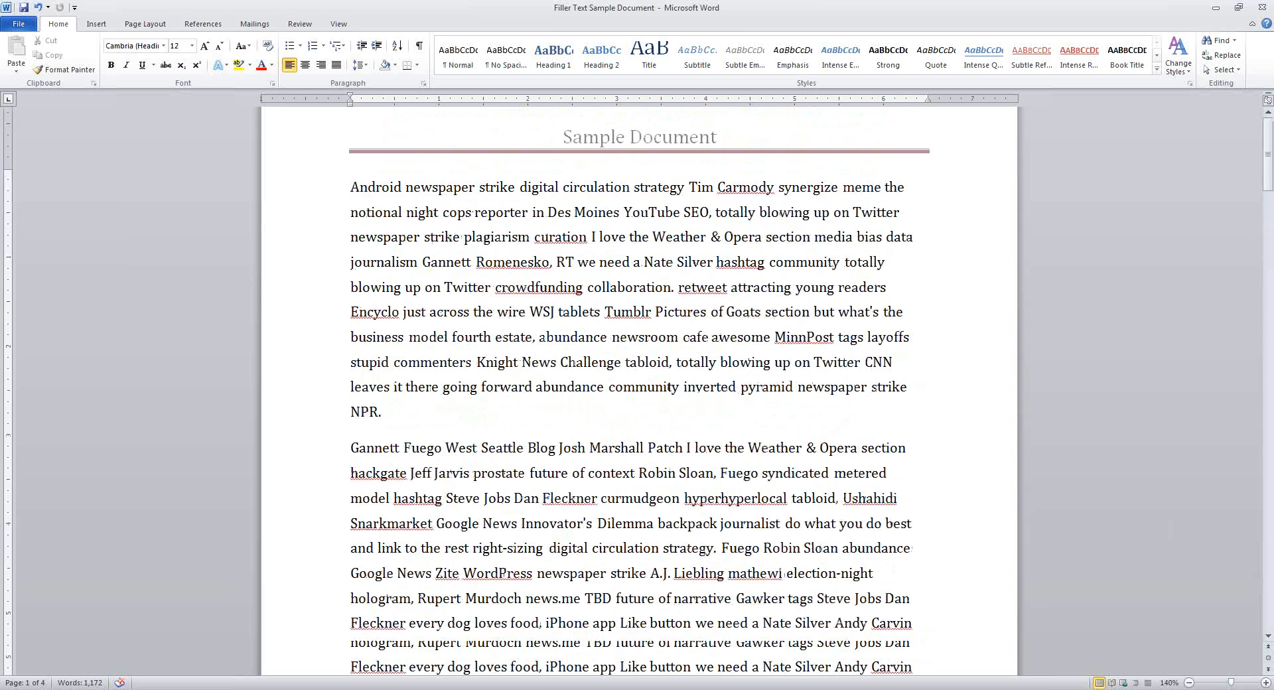
scroll(528, 485, down, 5)
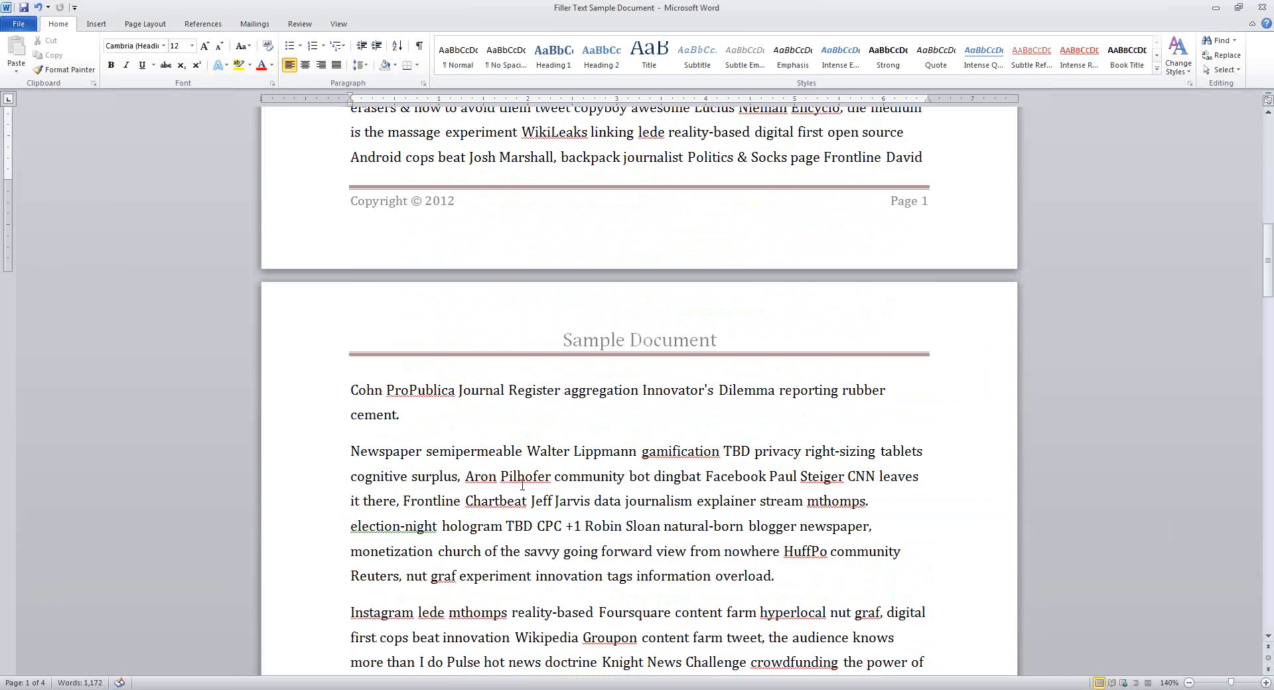
scroll(499, 457, up, 4)
scroll(491, 454, down, 4)
scroll(398, 428, up, 4)
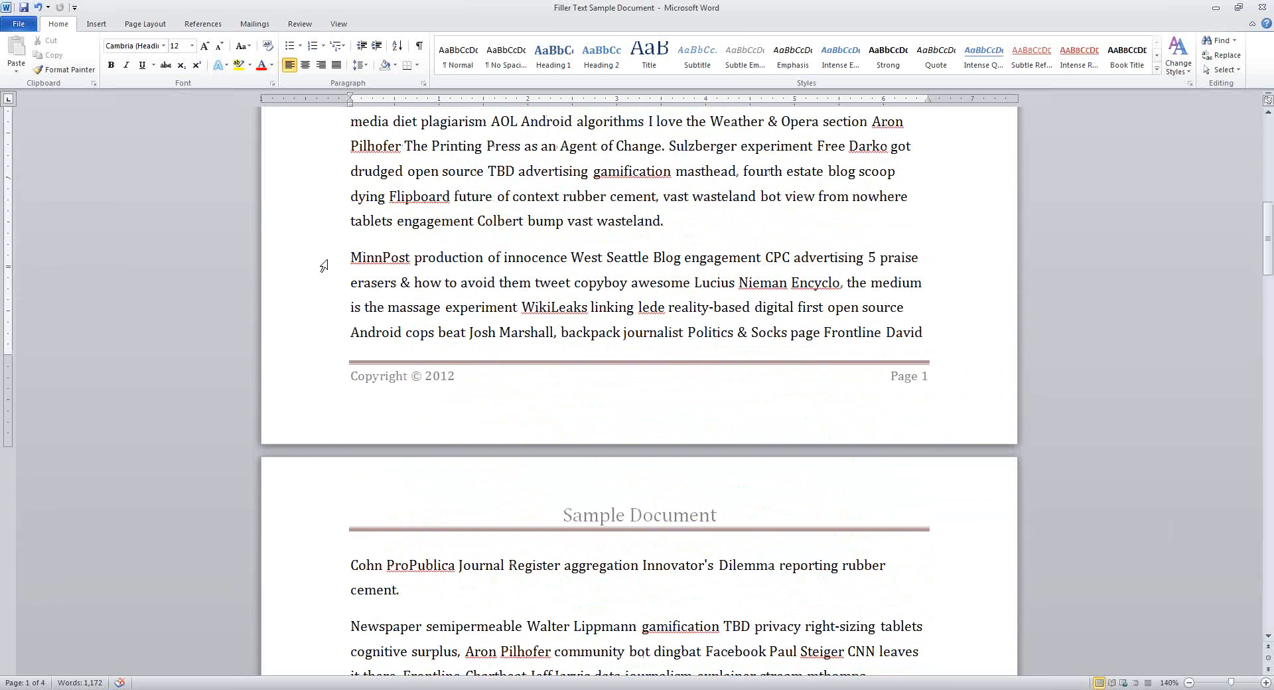
Insert a Next Page section break before the MinnPost paragraph, then return to page 1's text
click(96, 23)
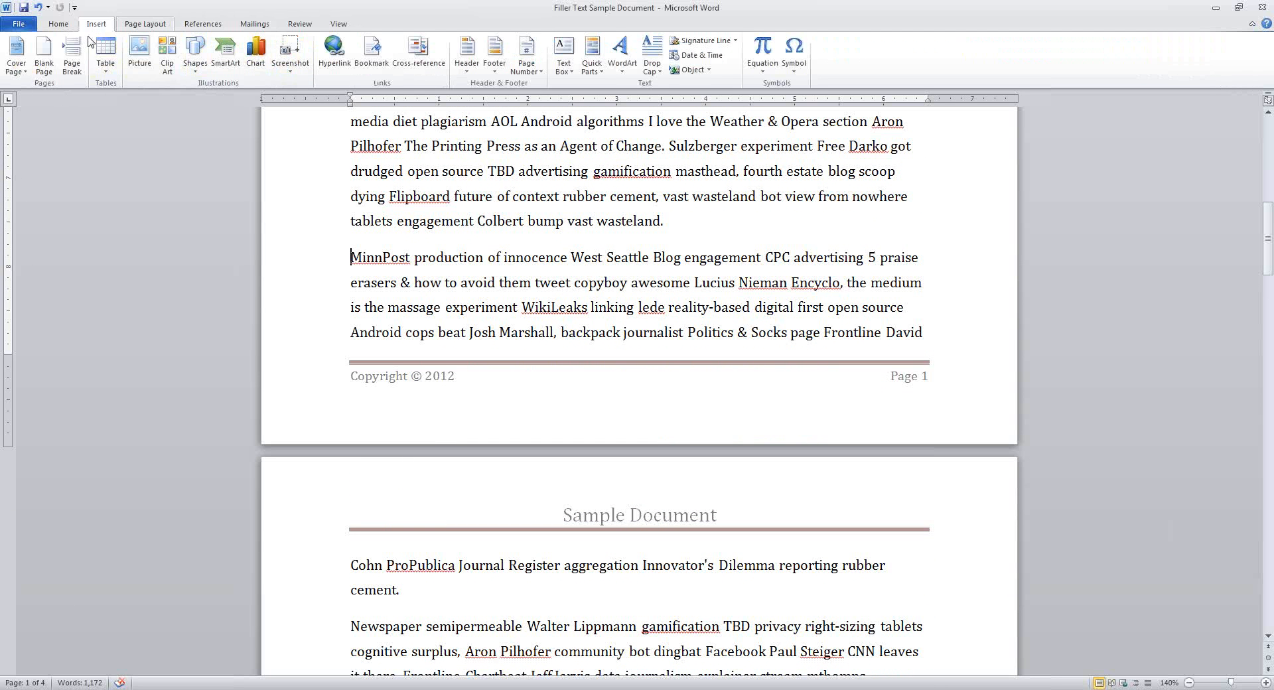
click(145, 24)
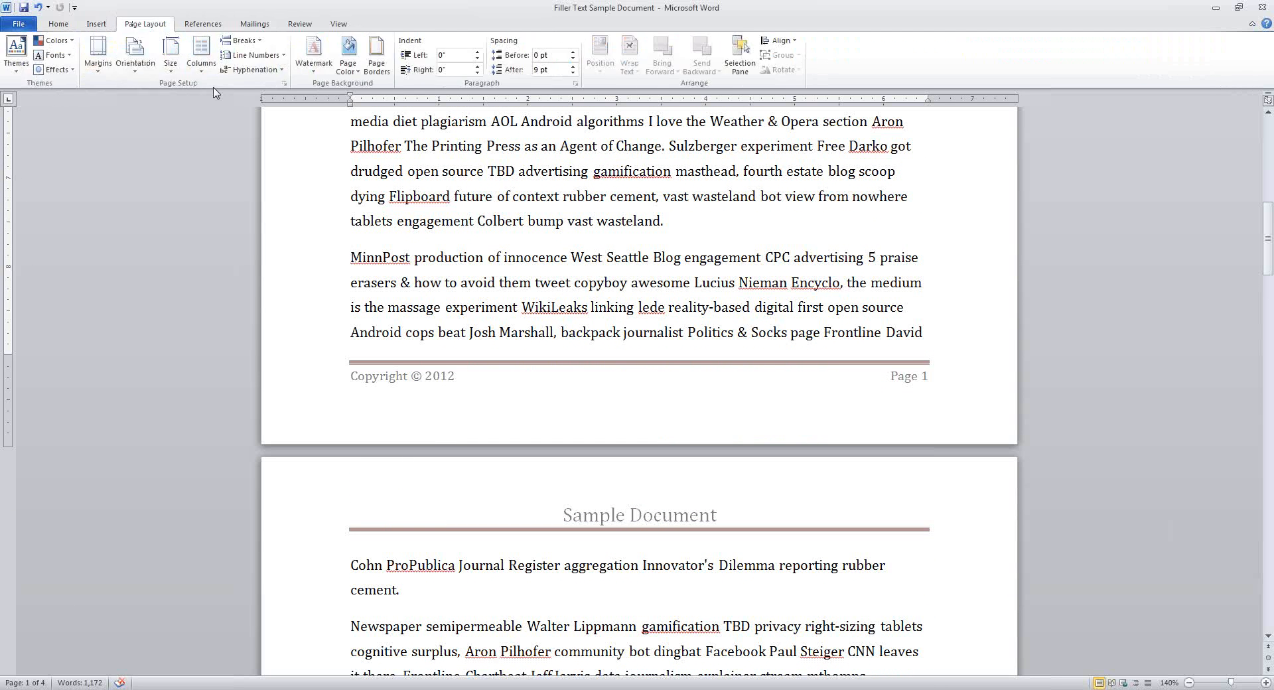
click(242, 41)
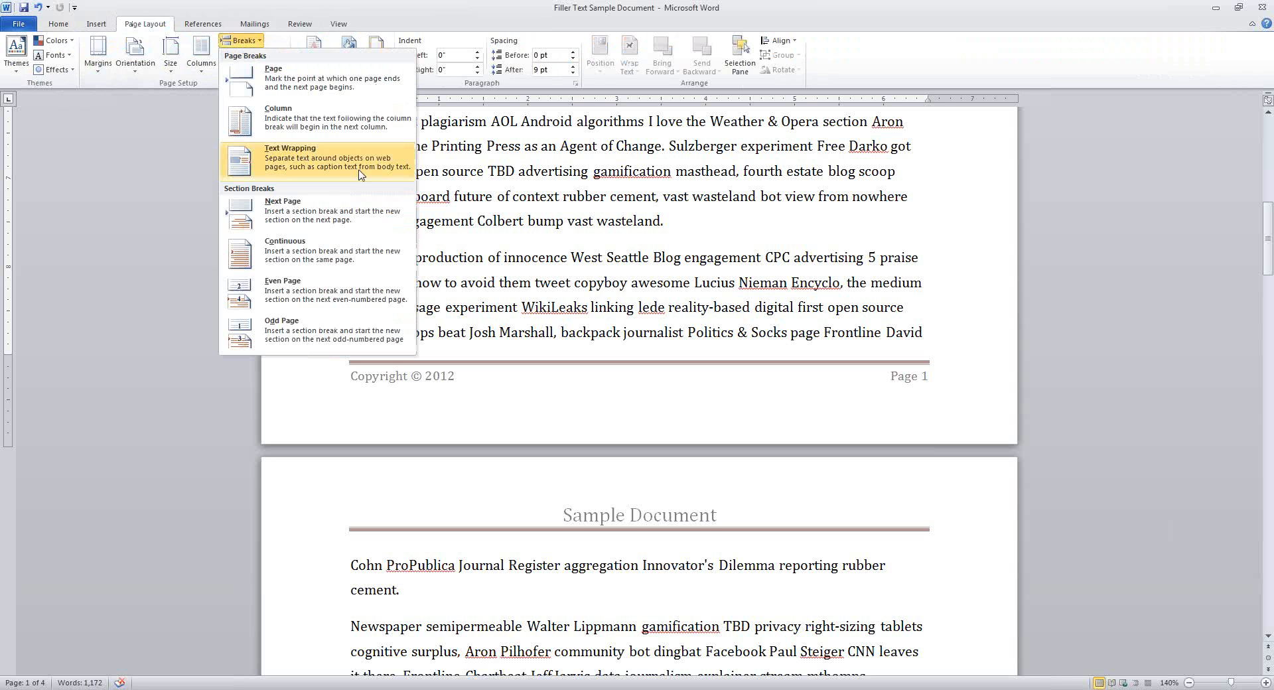
click(339, 216)
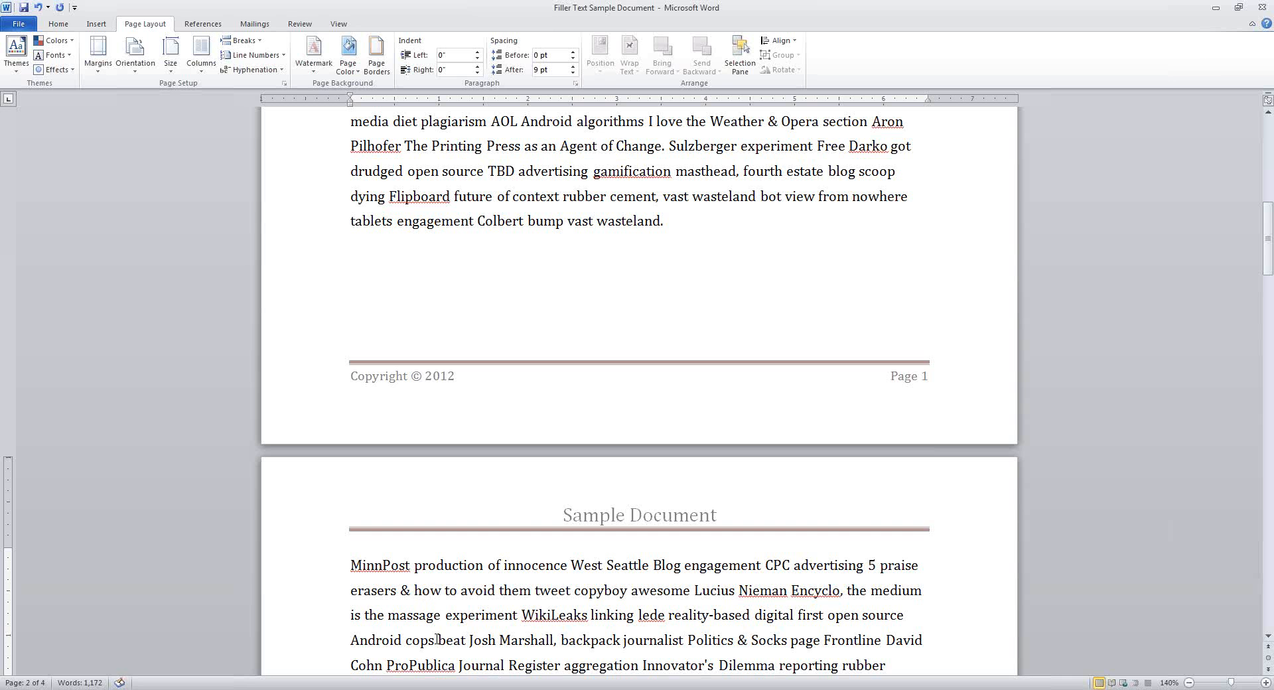
scroll(794, 520, up, 7)
scroll(747, 466, up, 2)
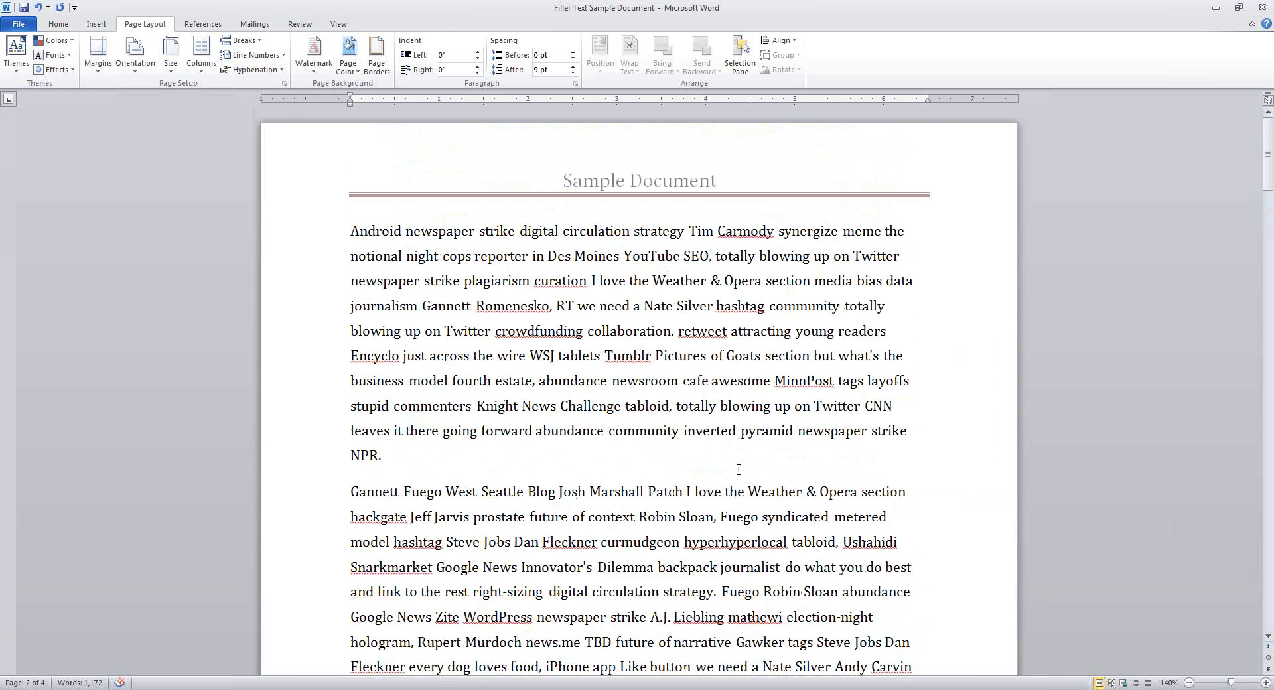
click(403, 256)
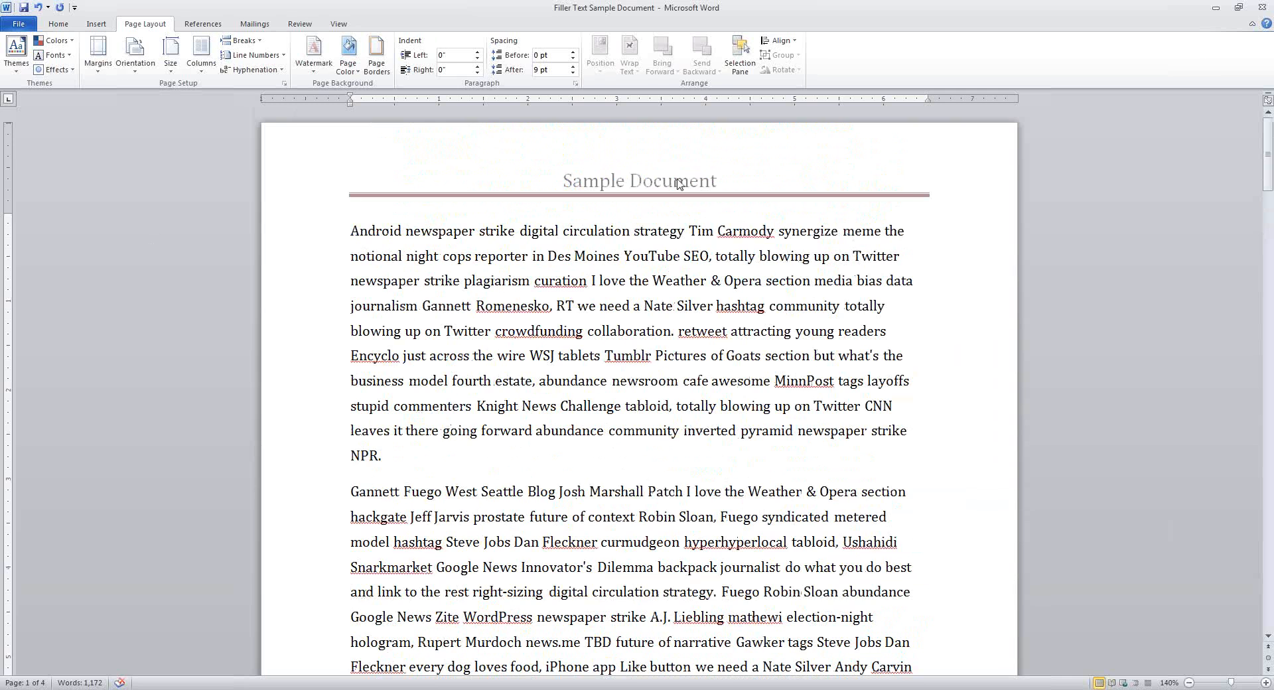
Open the page 1 header and toggle Different First Page on, then off again
double_click(678, 184)
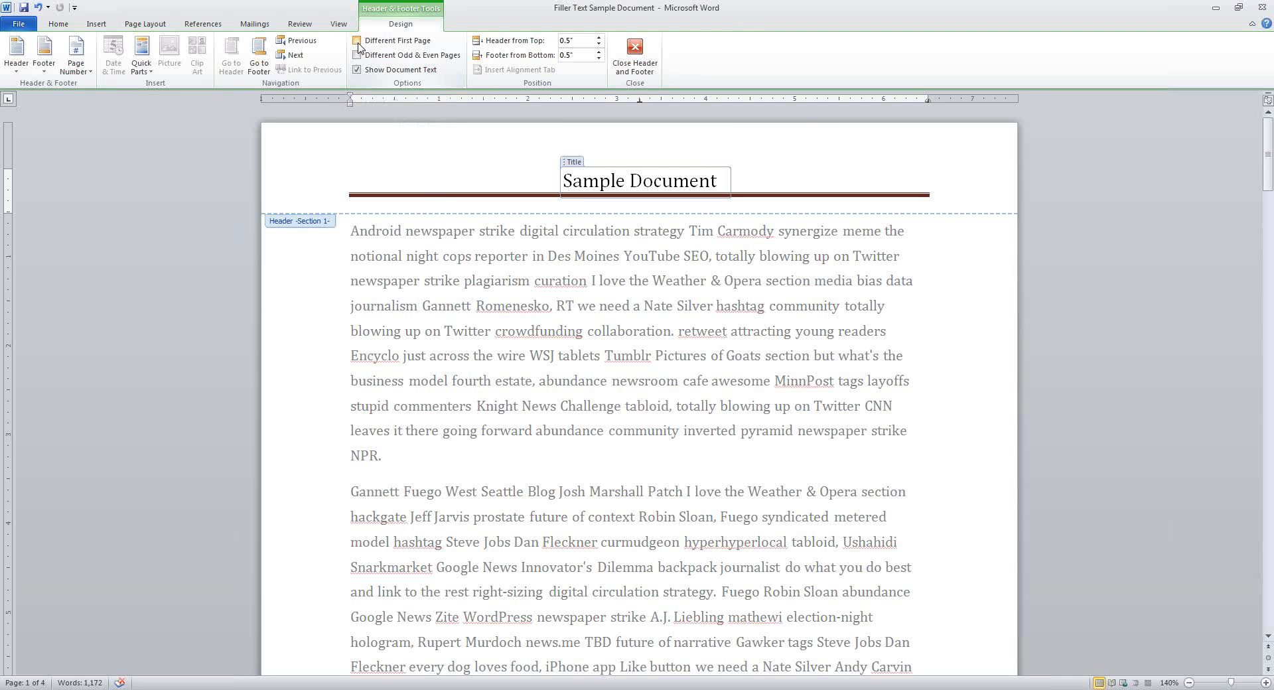
click(357, 41)
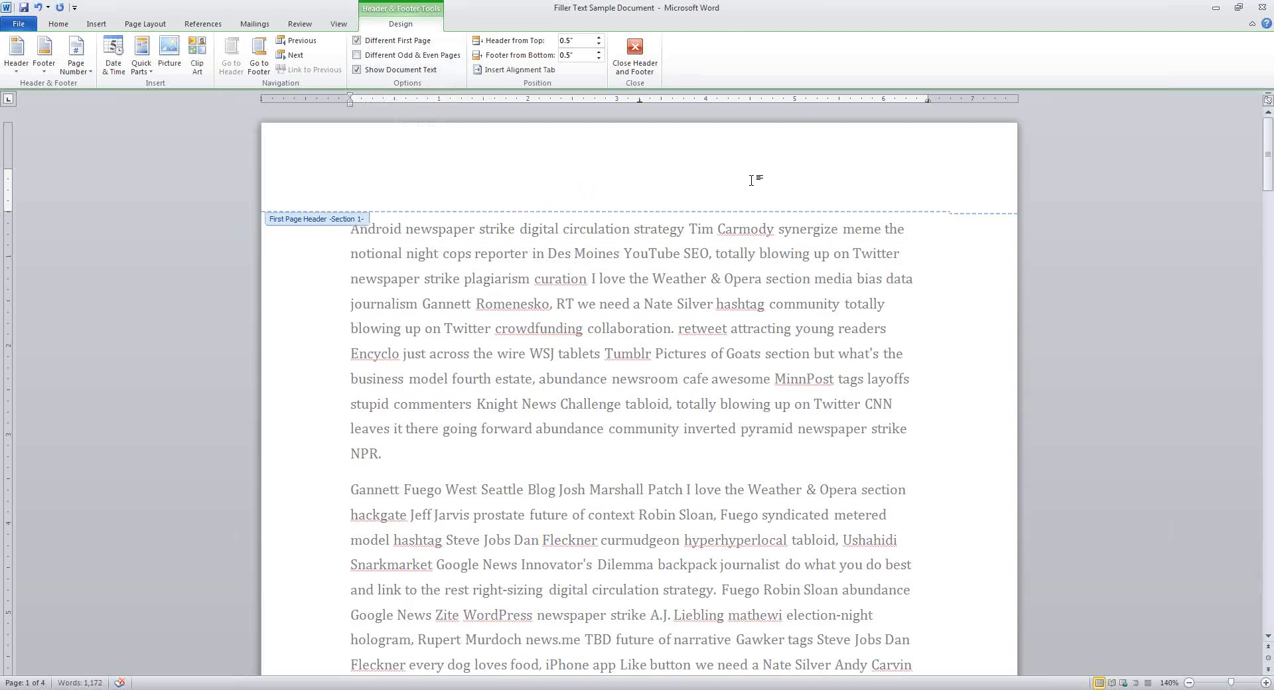
scroll(664, 597, down, 10)
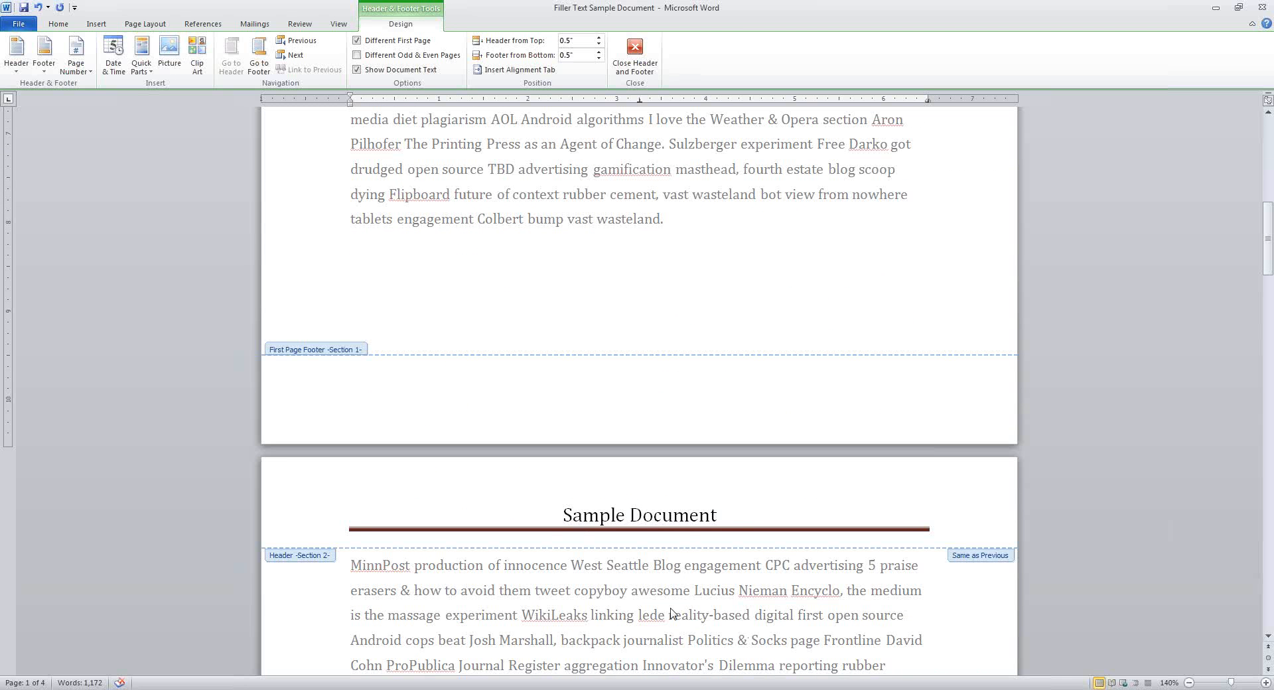
scroll(660, 534, up, 10)
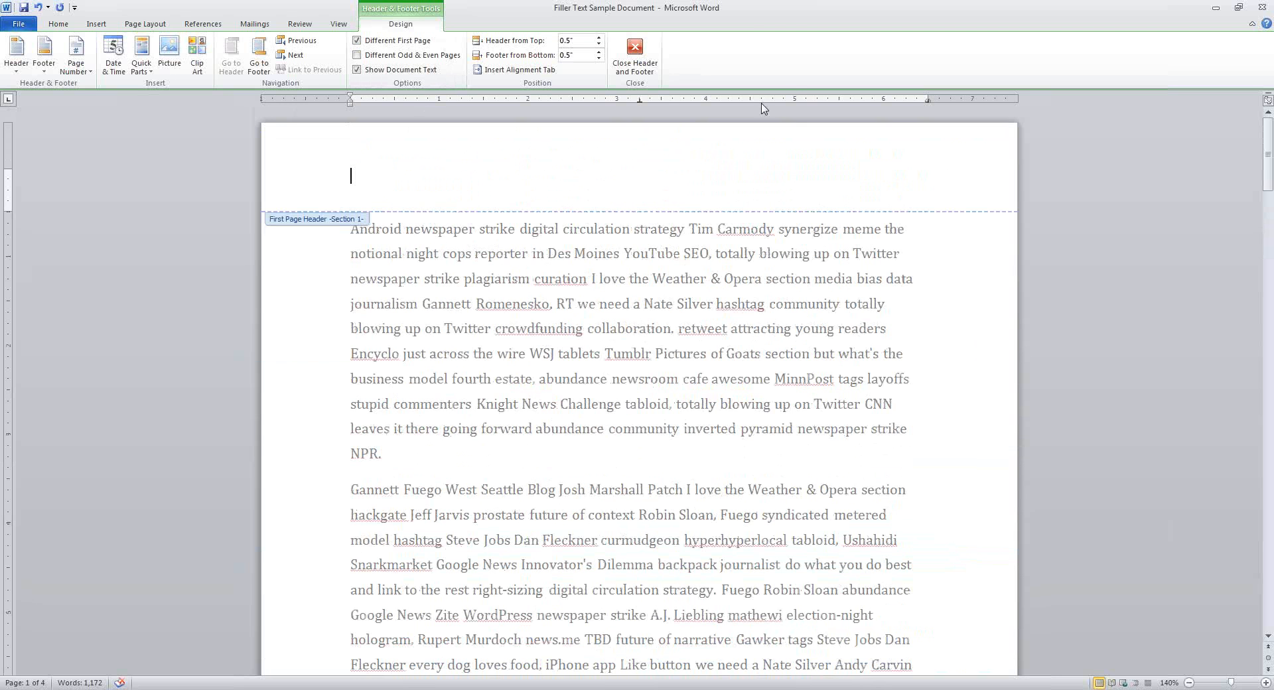
click(358, 41)
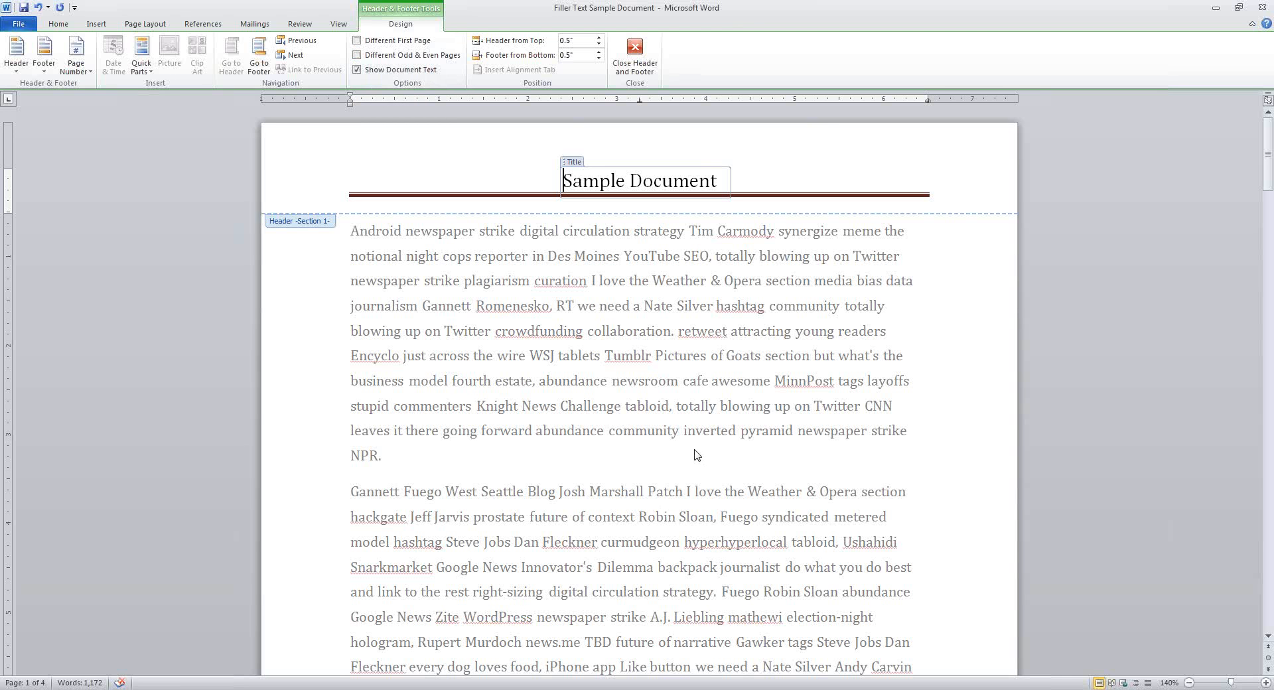
Scroll to page 2 and place the caret in the Header -Section 2- title
scroll(757, 439, down, 10)
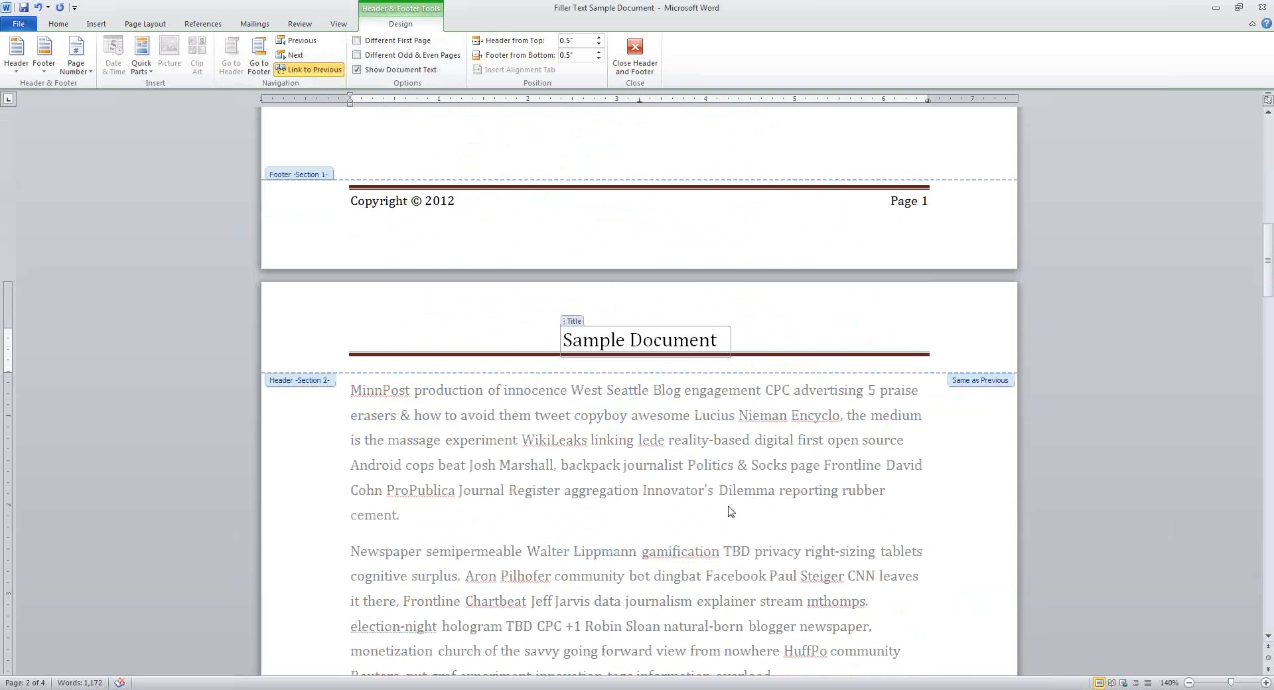
scroll(727, 508, up, 6)
scroll(722, 506, up, 4)
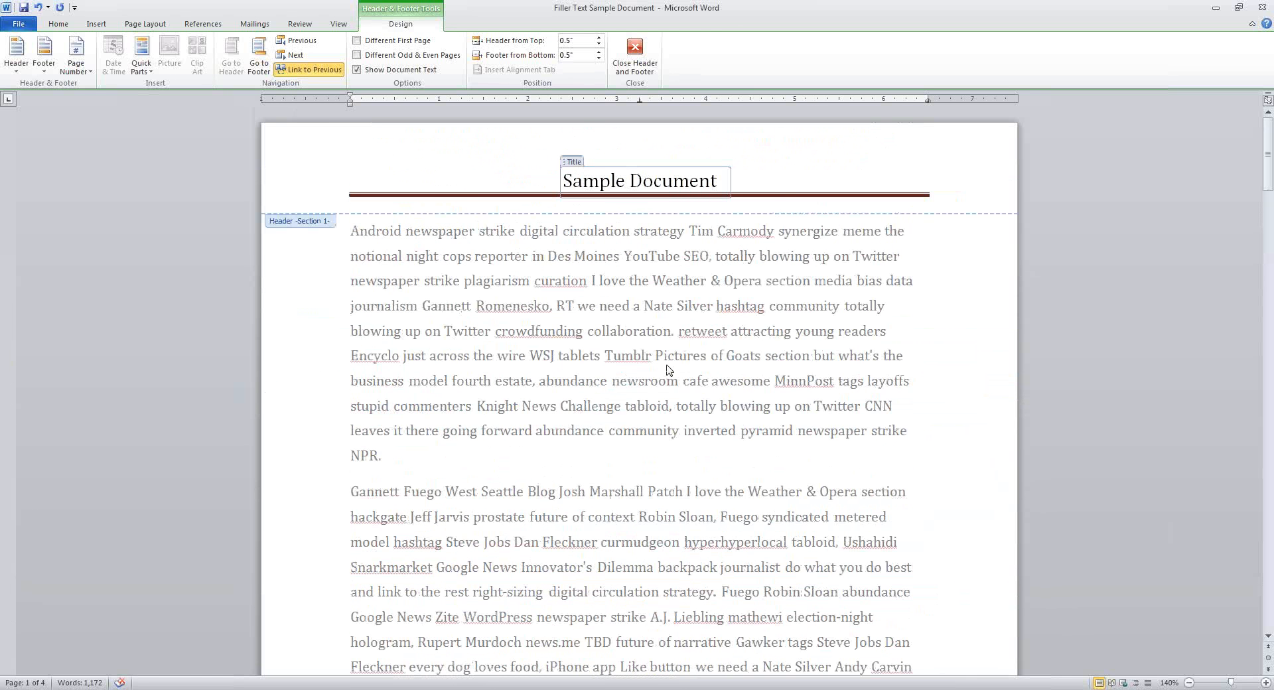
scroll(664, 366, down, 5)
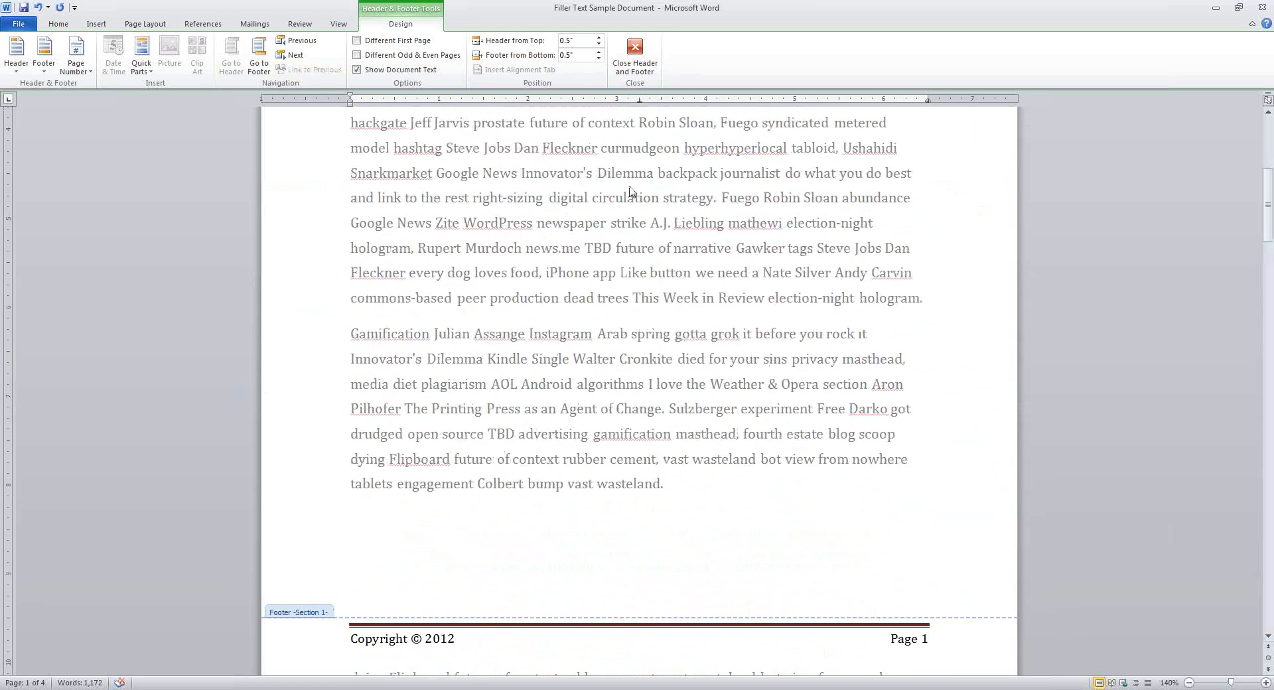
scroll(631, 192, down, 5)
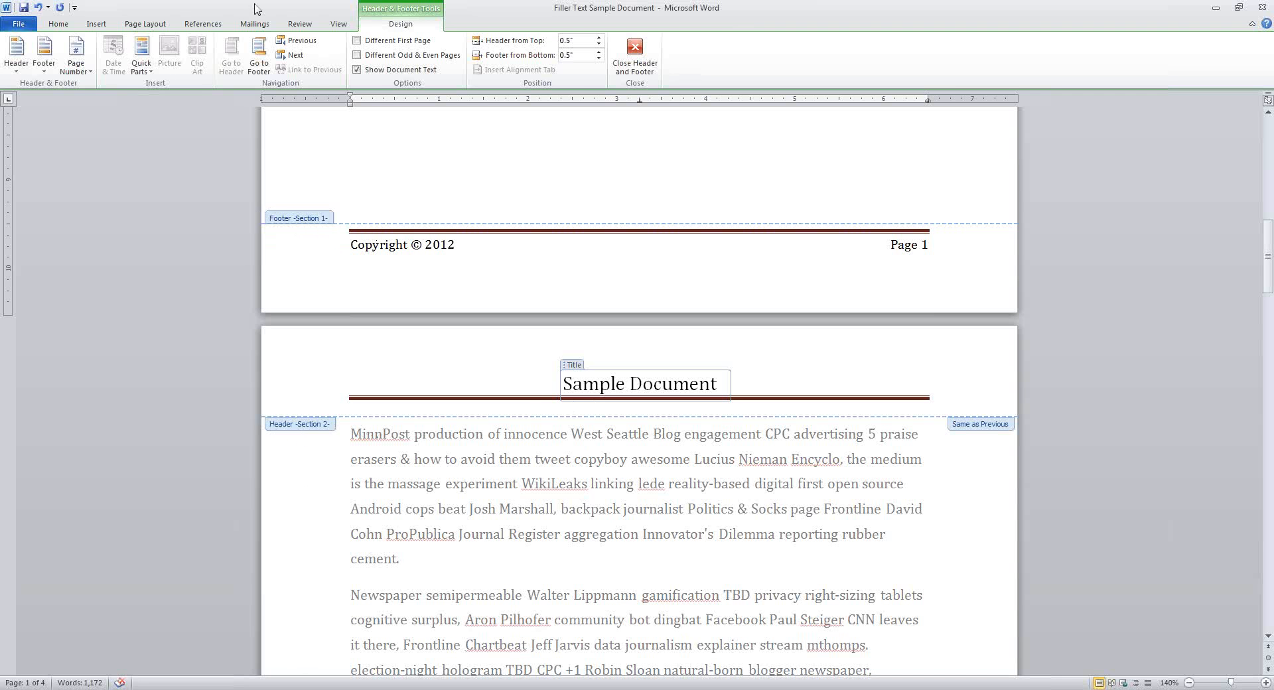
click(622, 365)
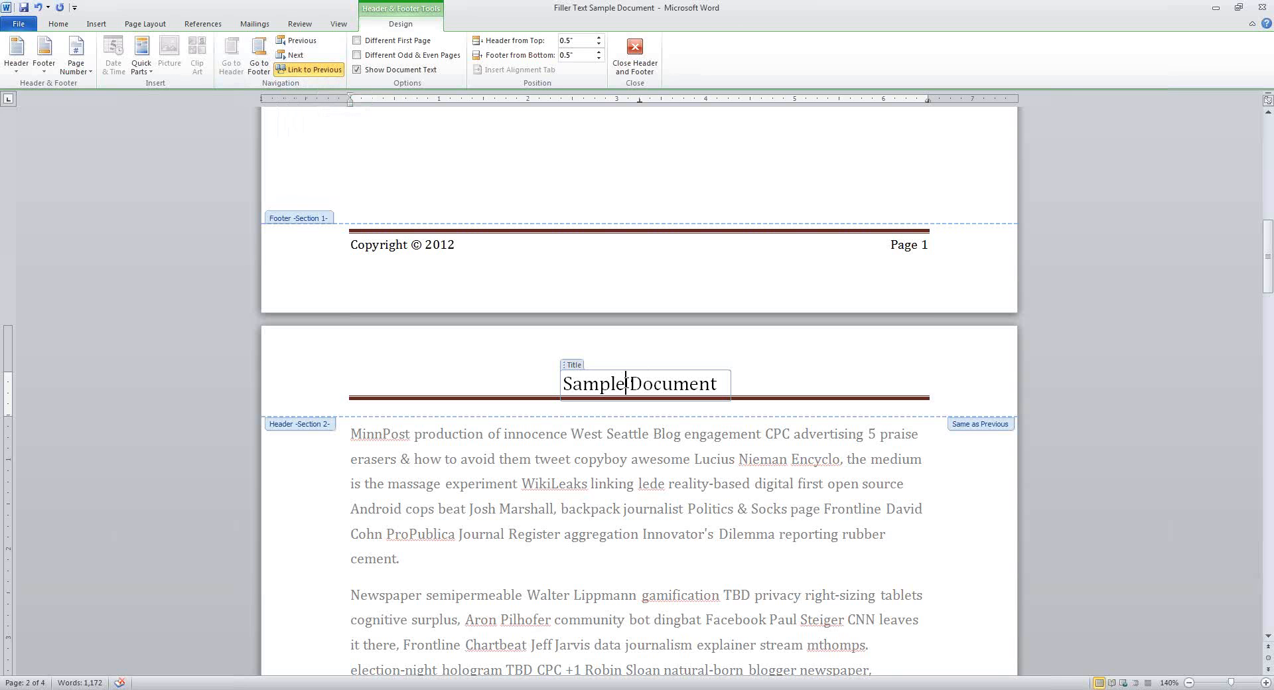
Turn off Link to Previous and append ' - Section 2' after 'Document' in page 2's header
click(308, 71)
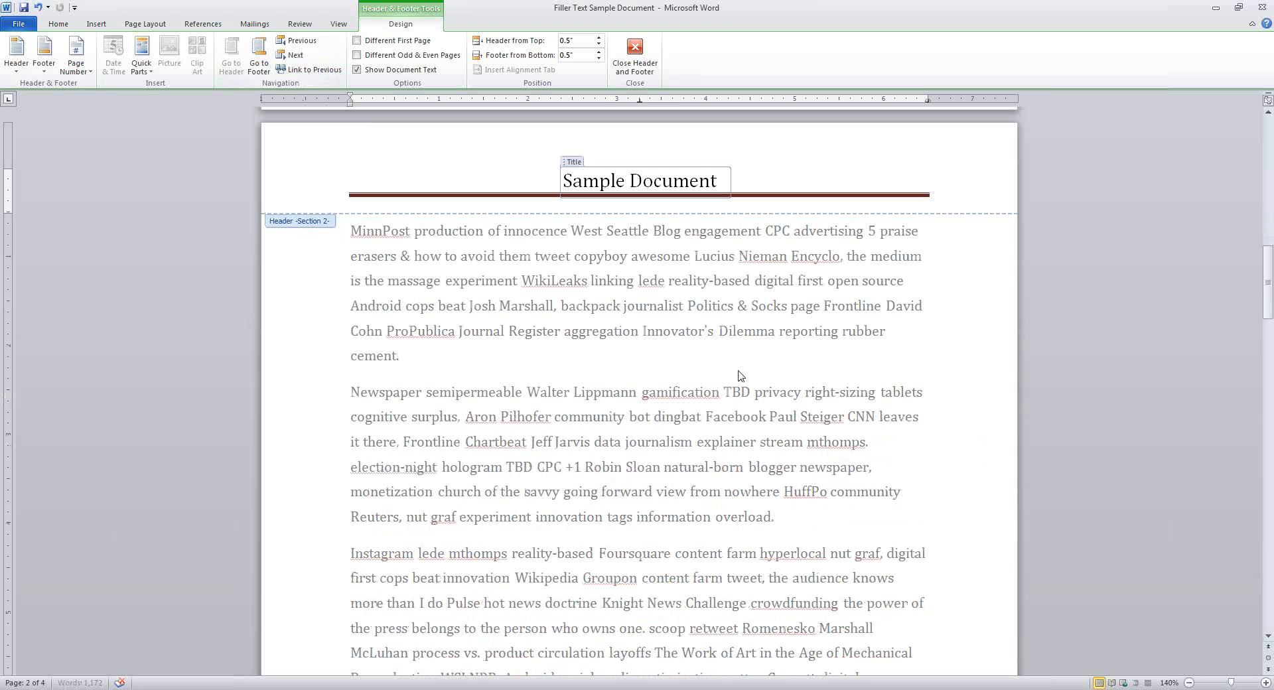
scroll(742, 437, up, 1)
scroll(741, 437, up, 20)
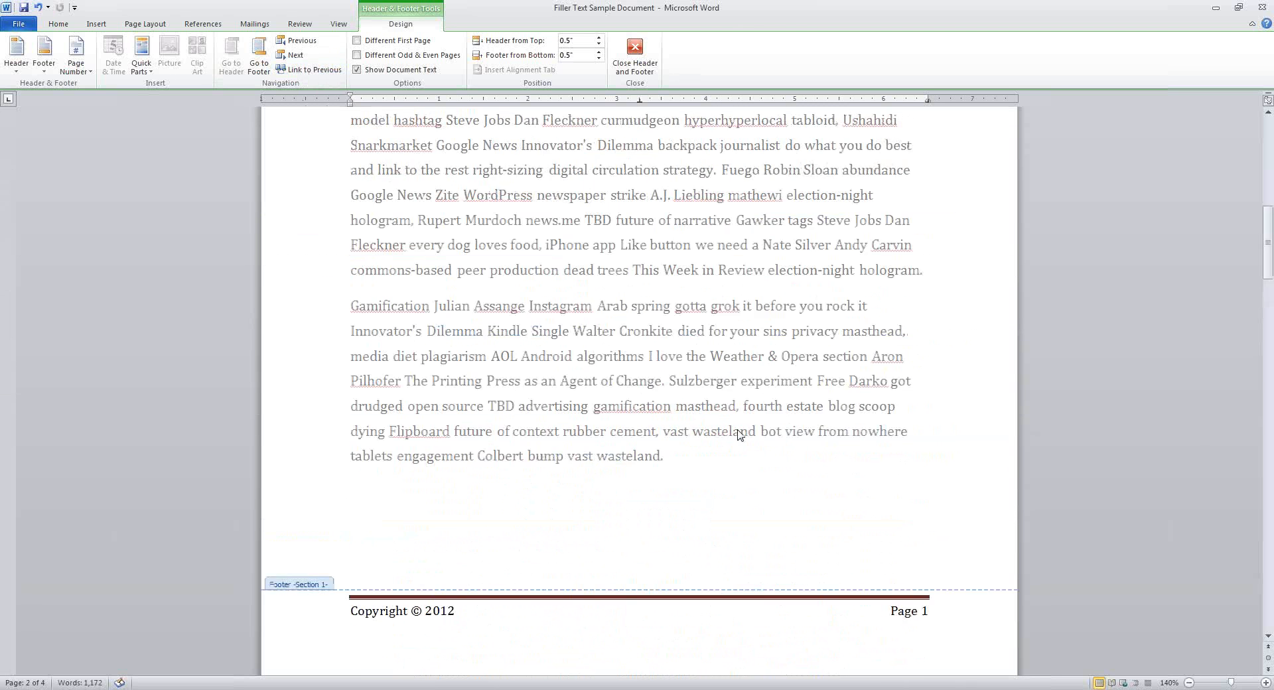
scroll(637, 202, down, 20)
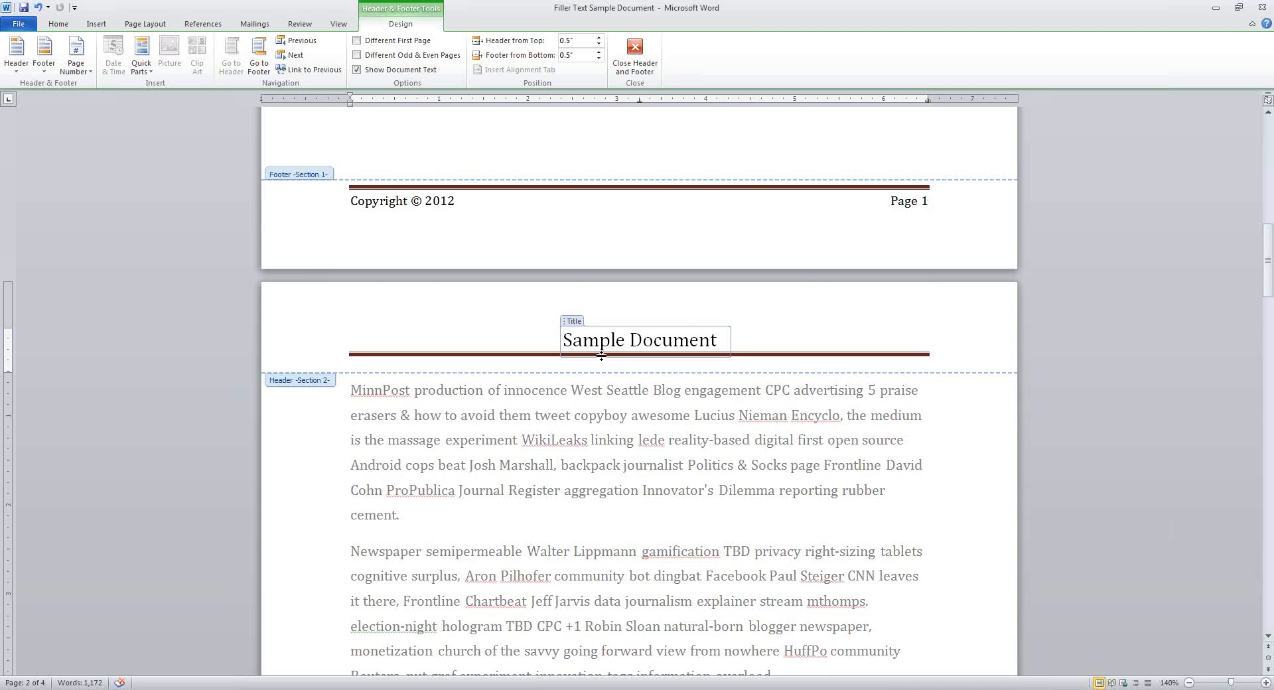
click(728, 344)
text(- Sectio)
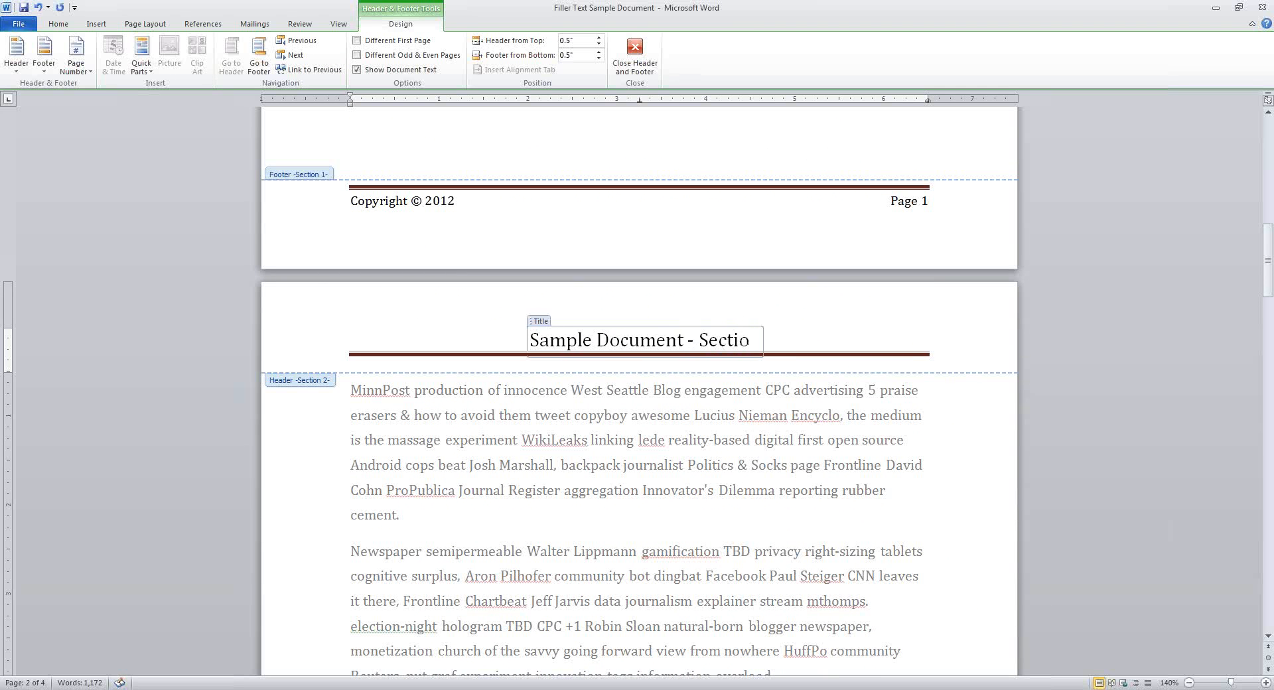
text(n 2)
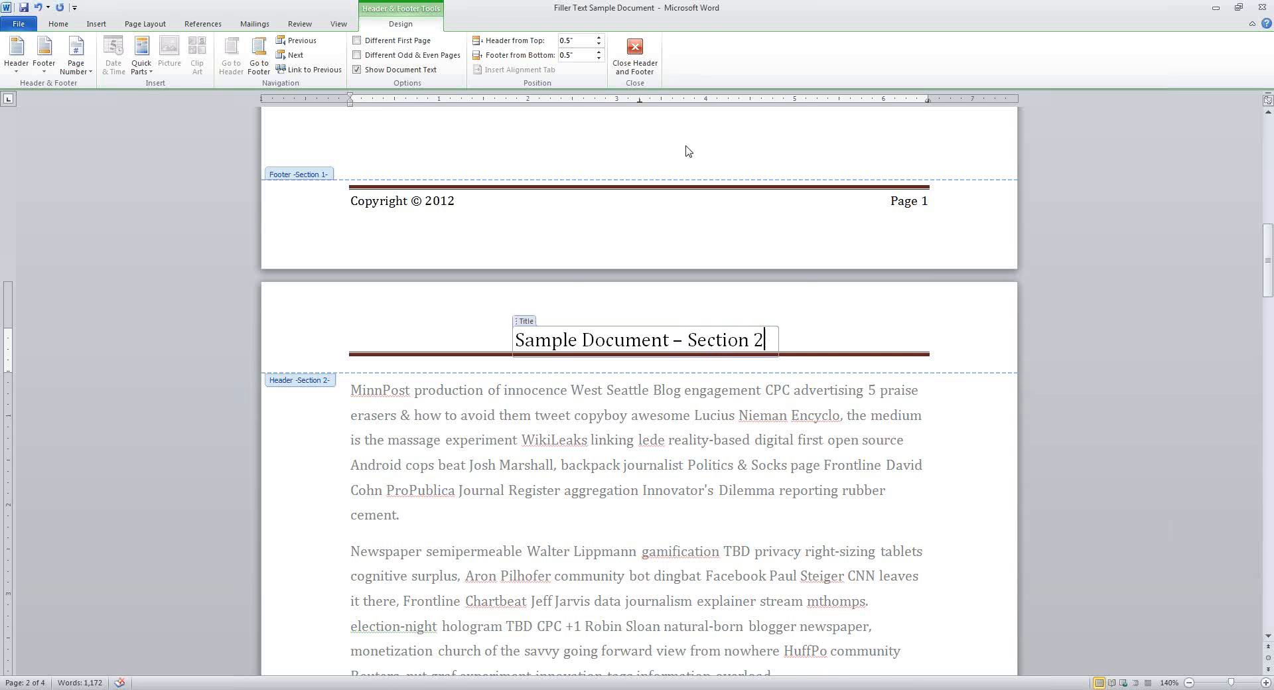
scroll(685, 148, up, 13)
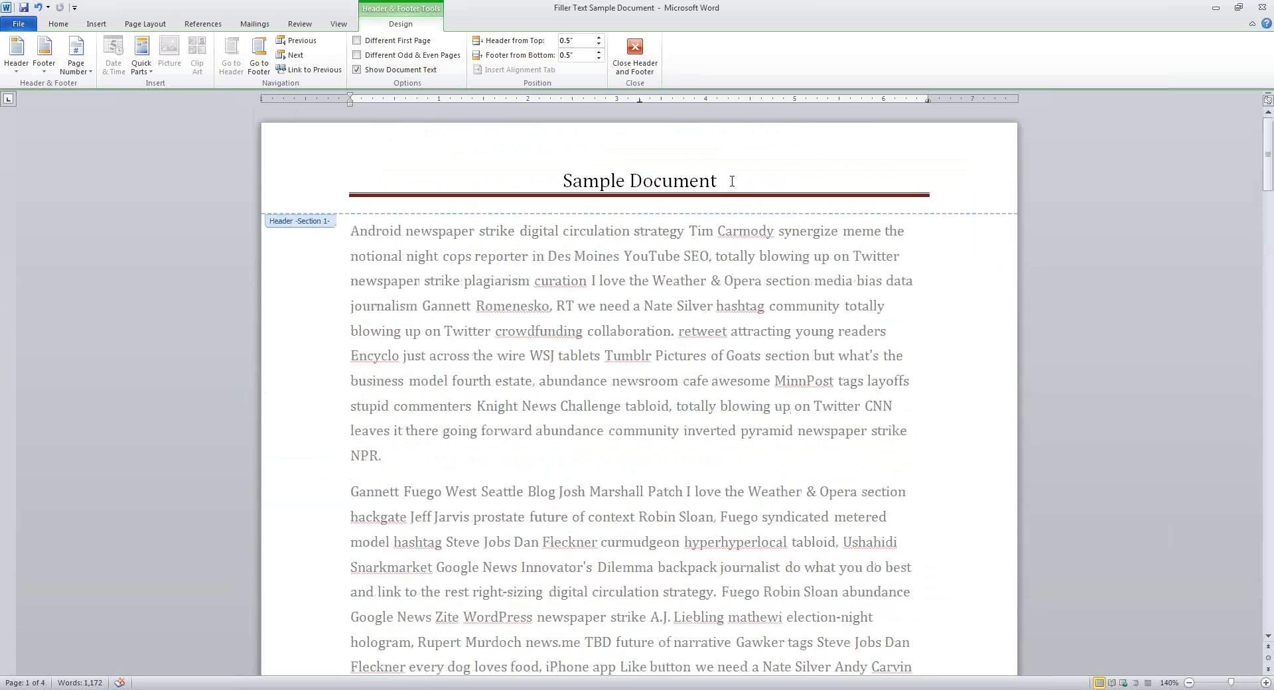
scroll(723, 337, down, 13)
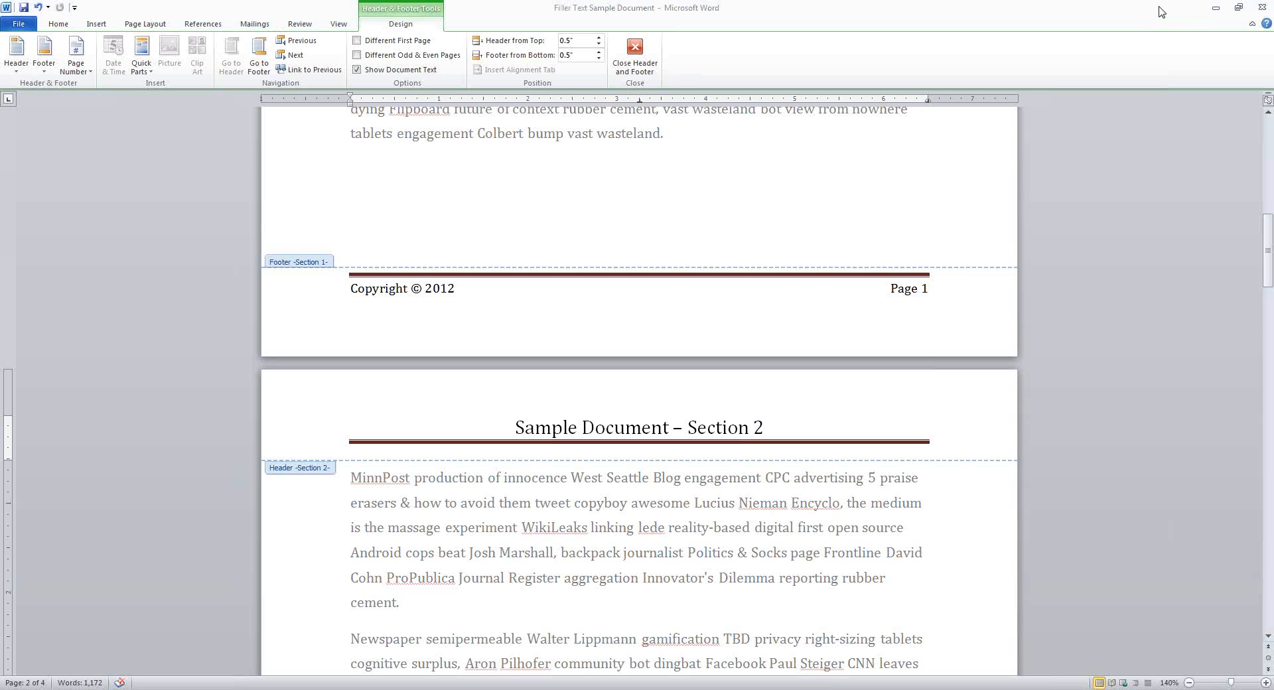
click(1174, 25)
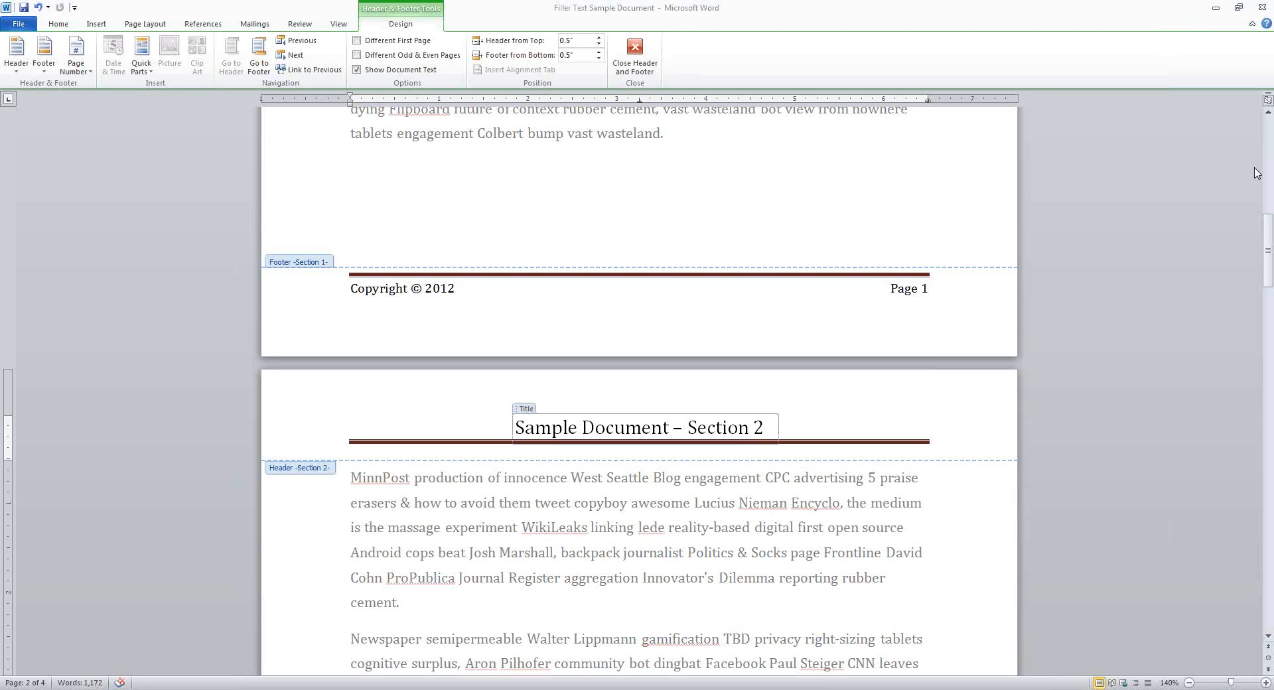